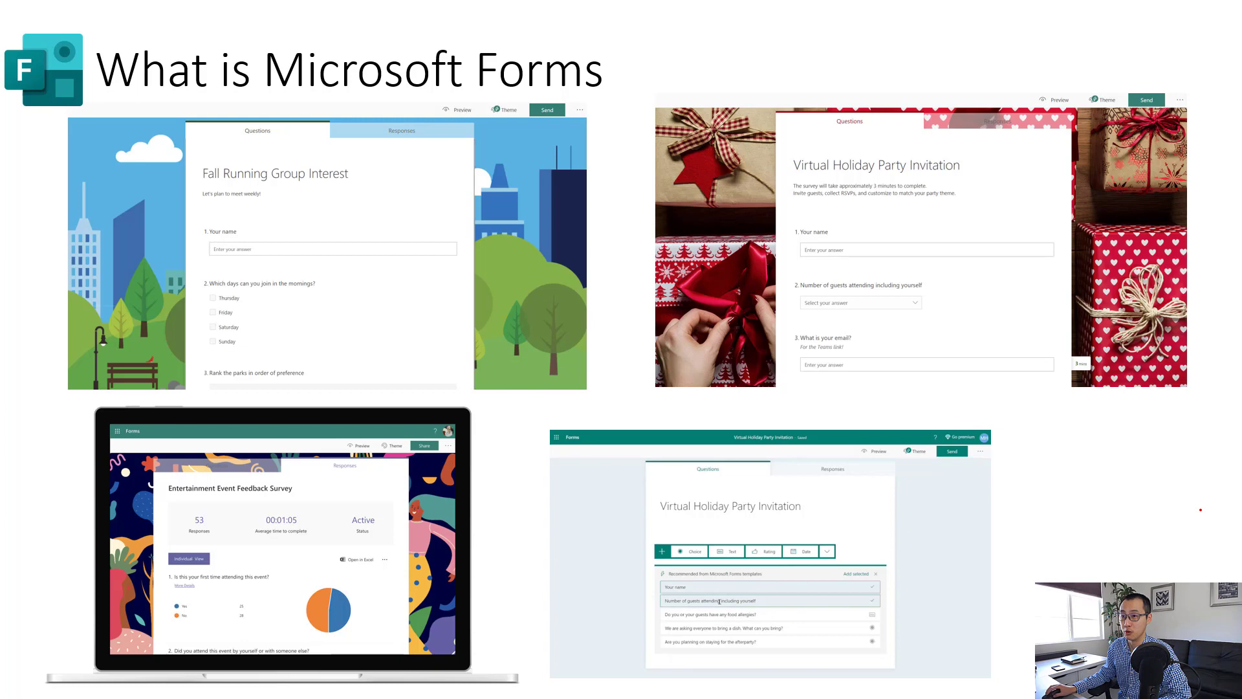
- Advance to the Demo slide and circle 'Create Group and Group Forms' in red ink
key("ctrl+l")
left_click(203, 280)
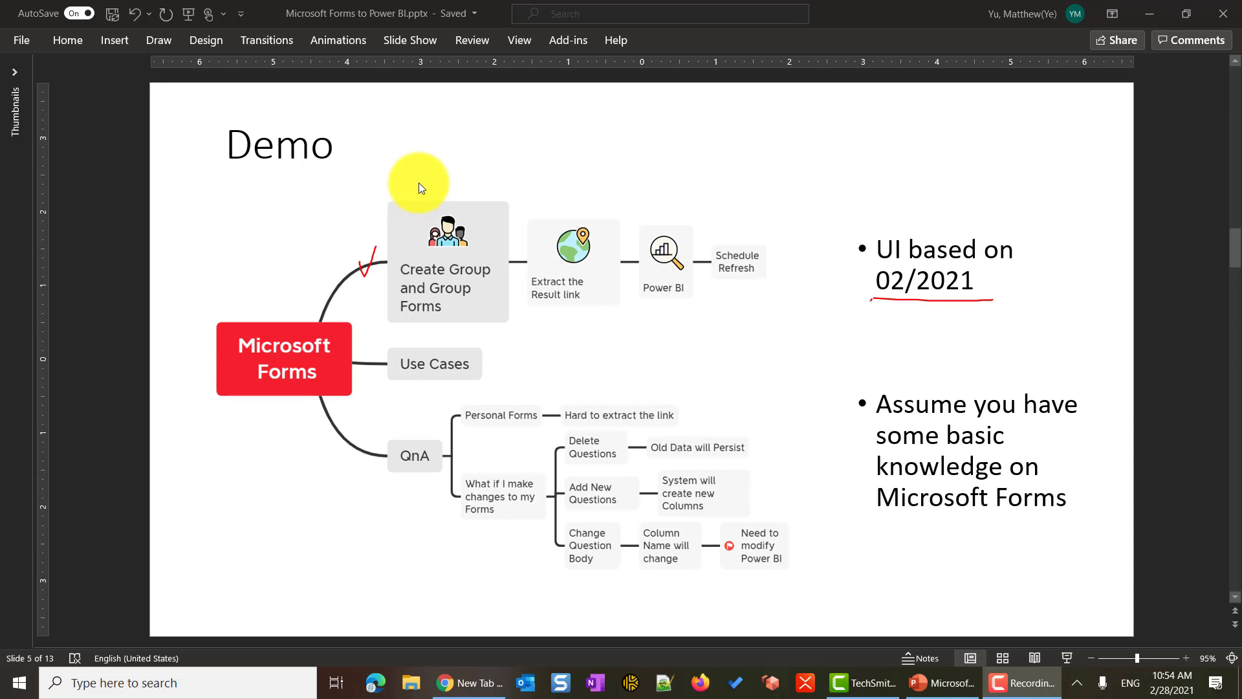
left_click_drag(418, 182, 398, 183)
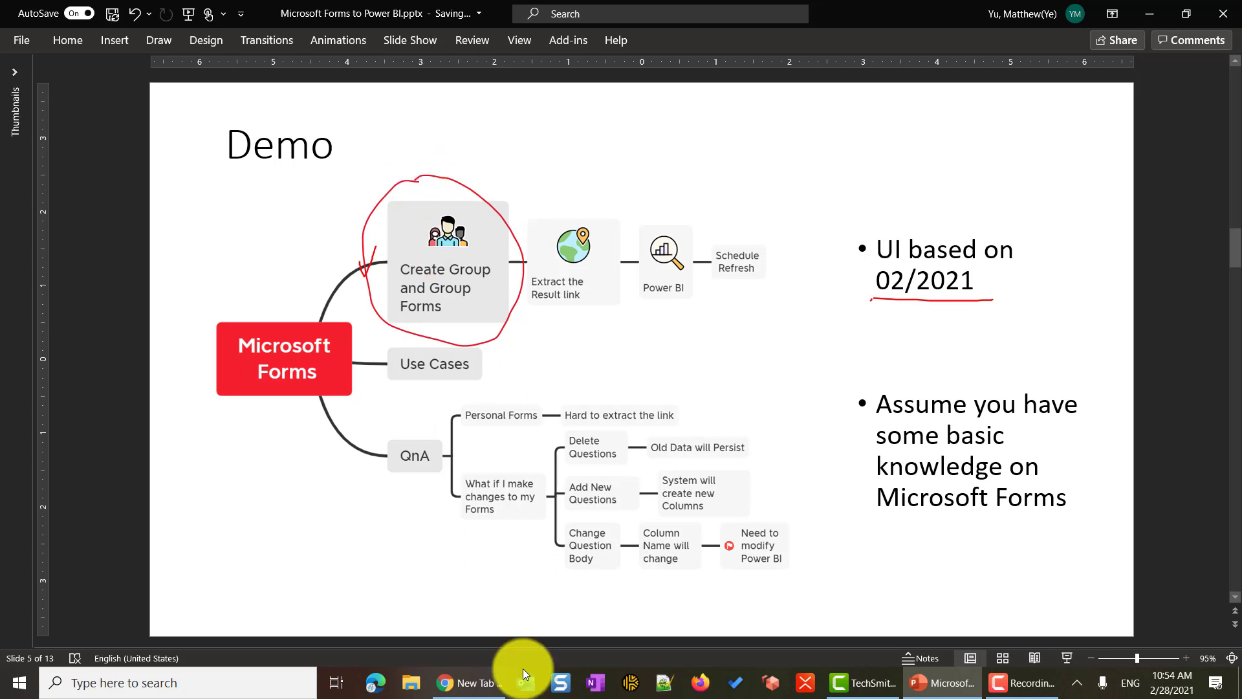
- Open Microsoft Forms in Chrome at 100% zoom and scroll down to the My groups list
left_click(495, 691)
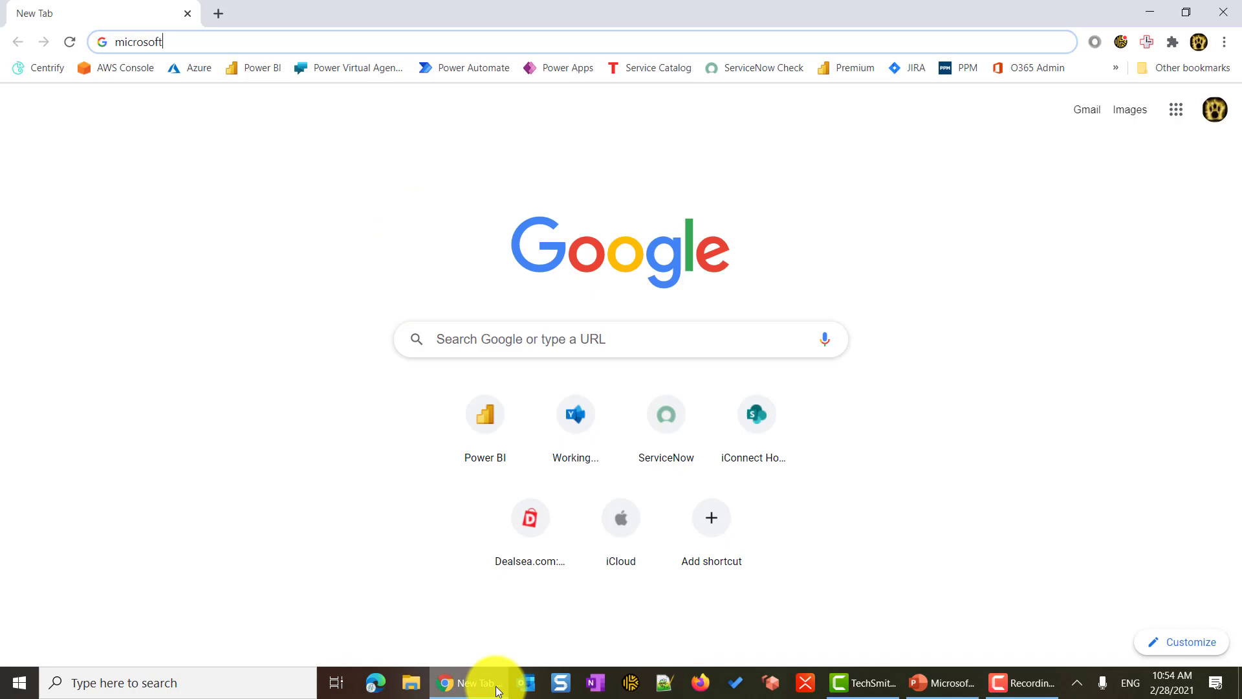
type("microsoft forms")
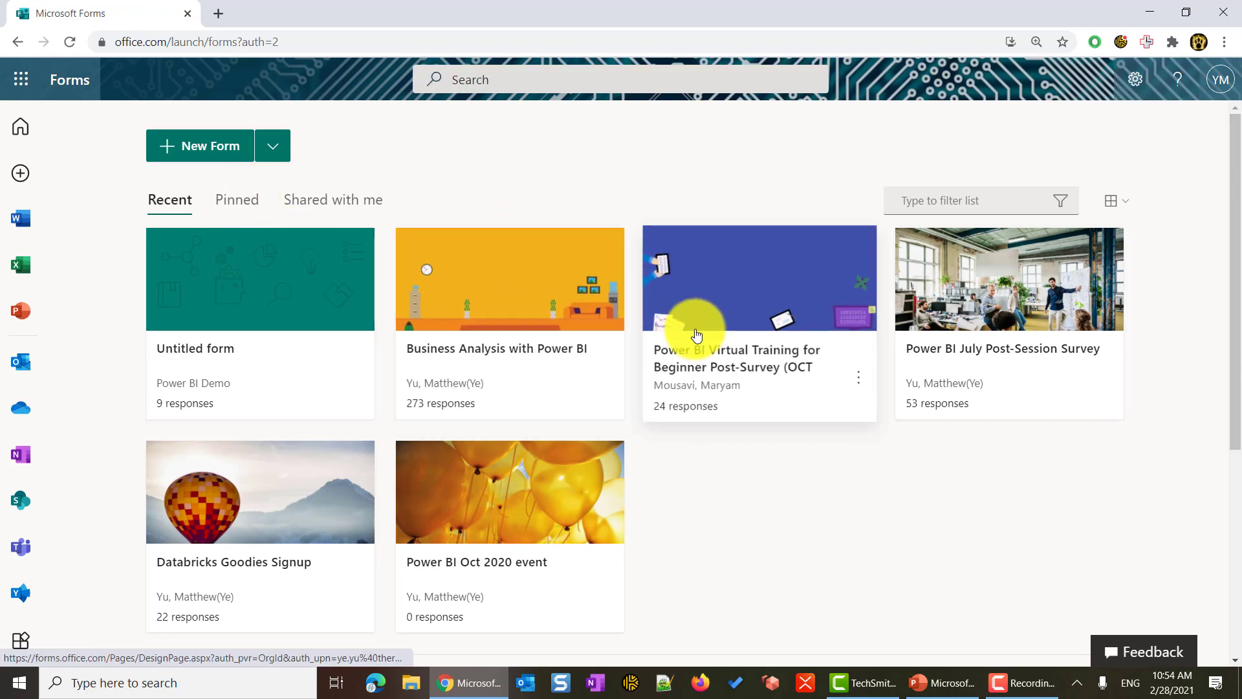
scroll(827, 501, "down", 3)
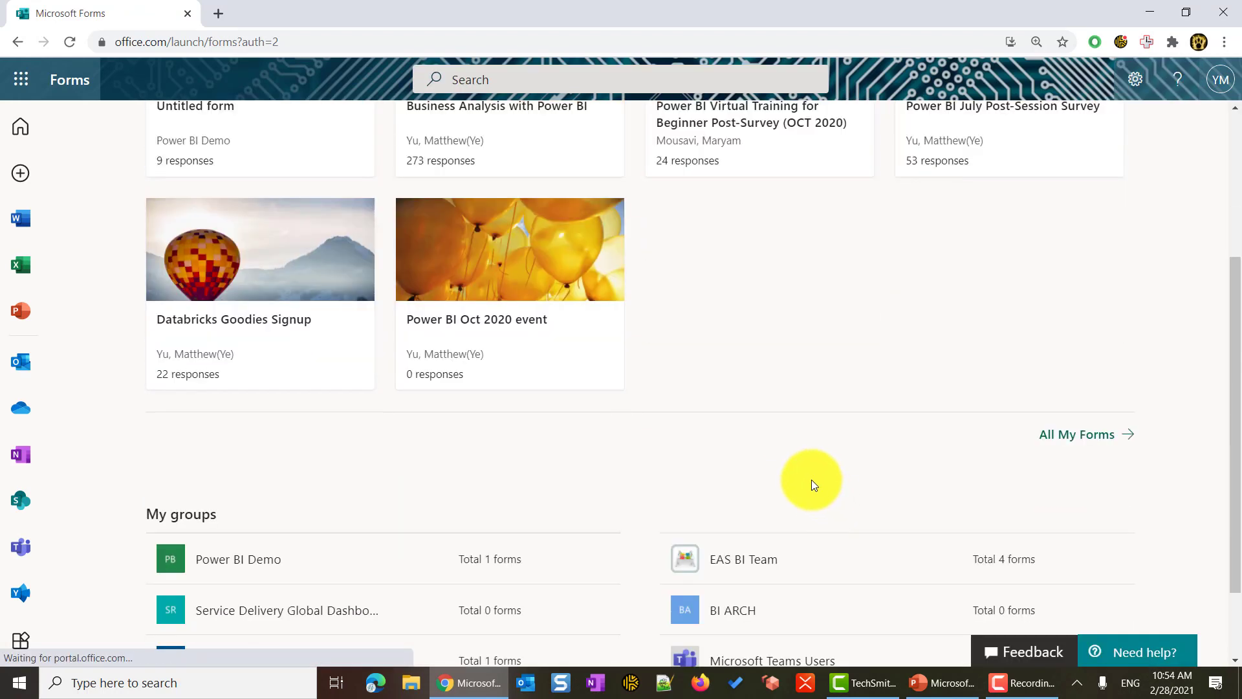
key("ctrl+minus")
scroll(717, 396, "up", 3)
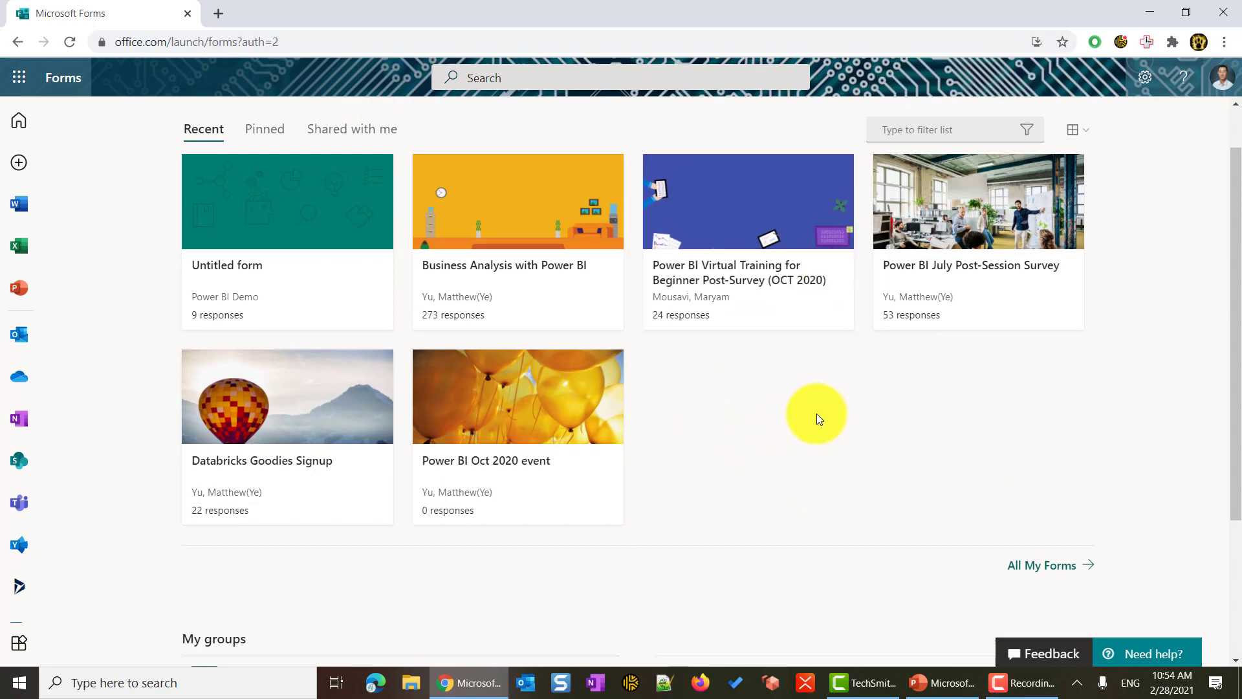
scroll(816, 414, "down", 3)
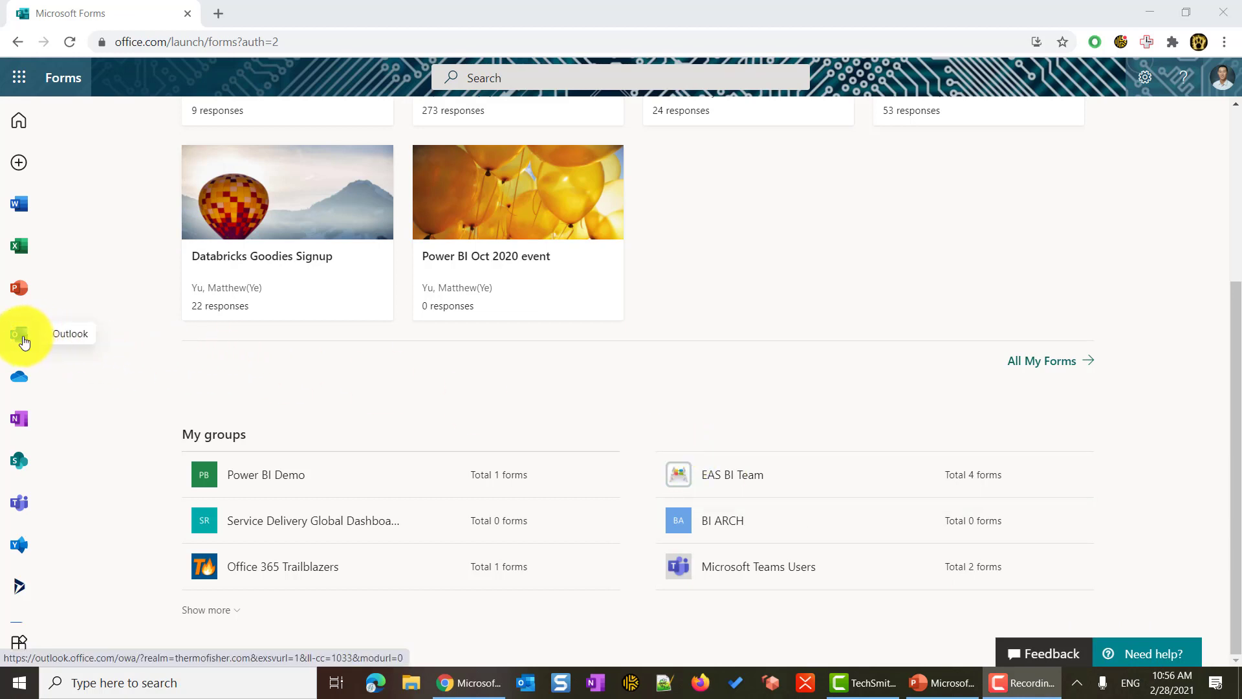
- Create the private group 'Power BI Forms Demo Group' in Outlook without adding members
left_click(24, 341)
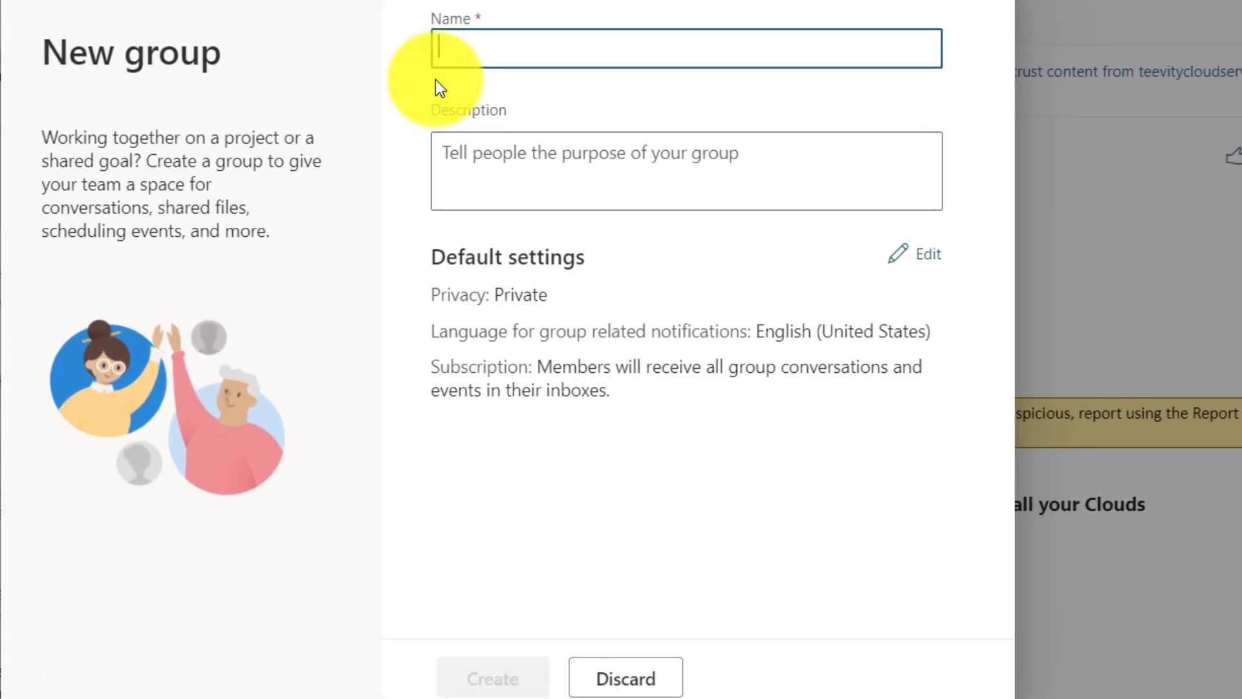
type("Power BI Forms Demo Group")
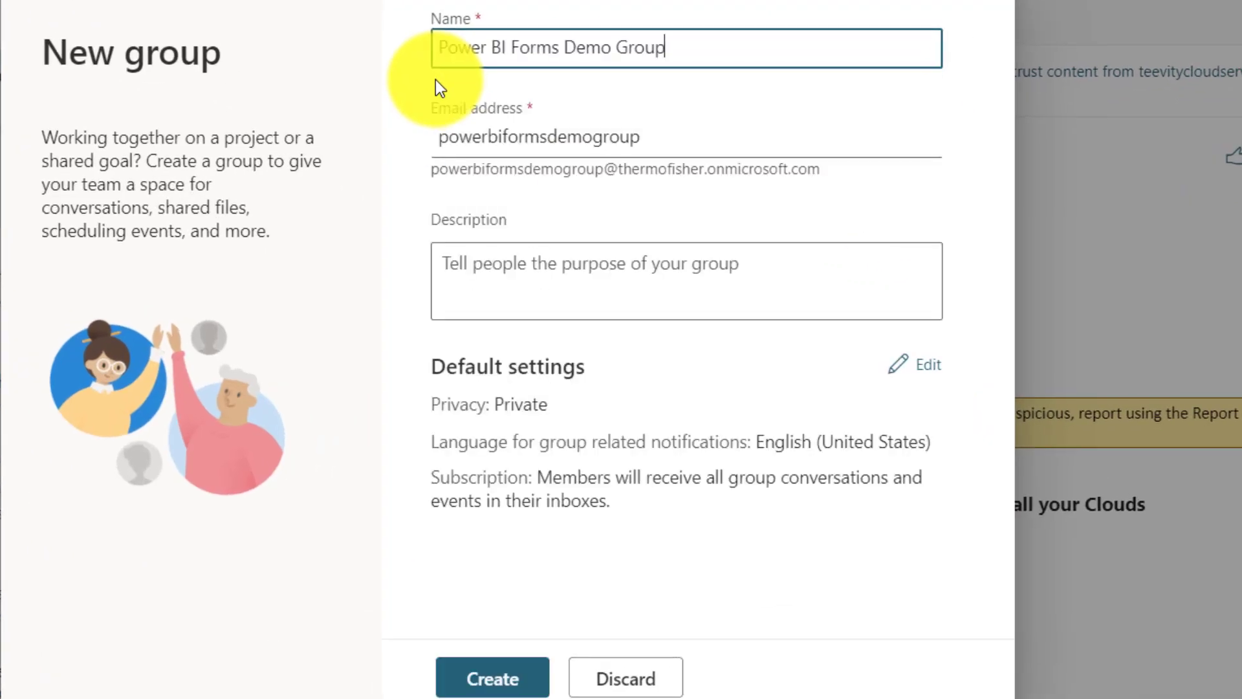
left_click(499, 691)
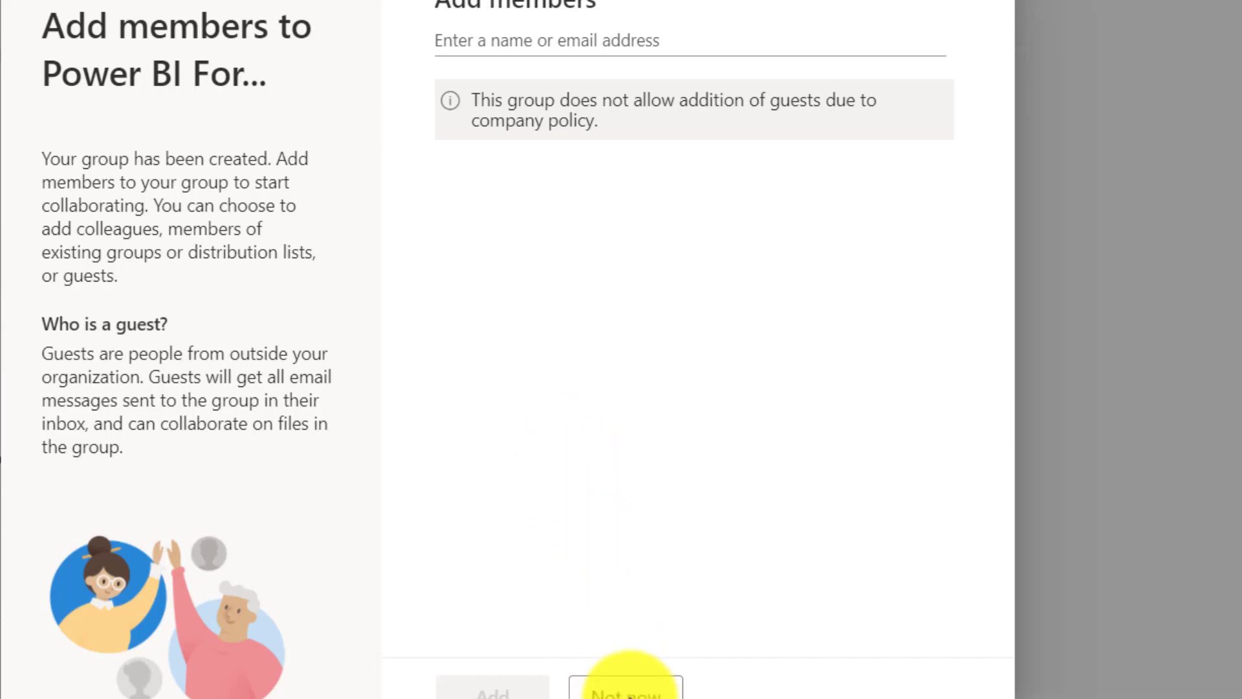
left_click(626, 692)
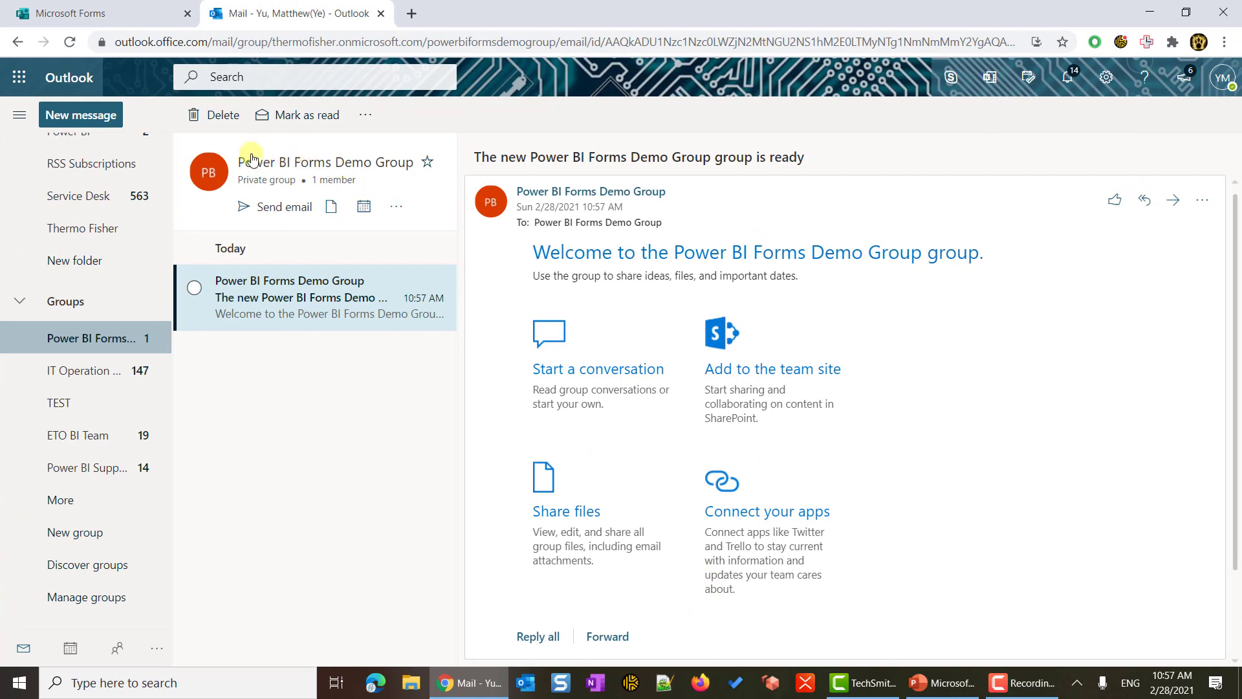
- Reload Forms and open Power BI Forms Demo Group, highlighting its 'No recent group forms' message
left_click(102, 13)
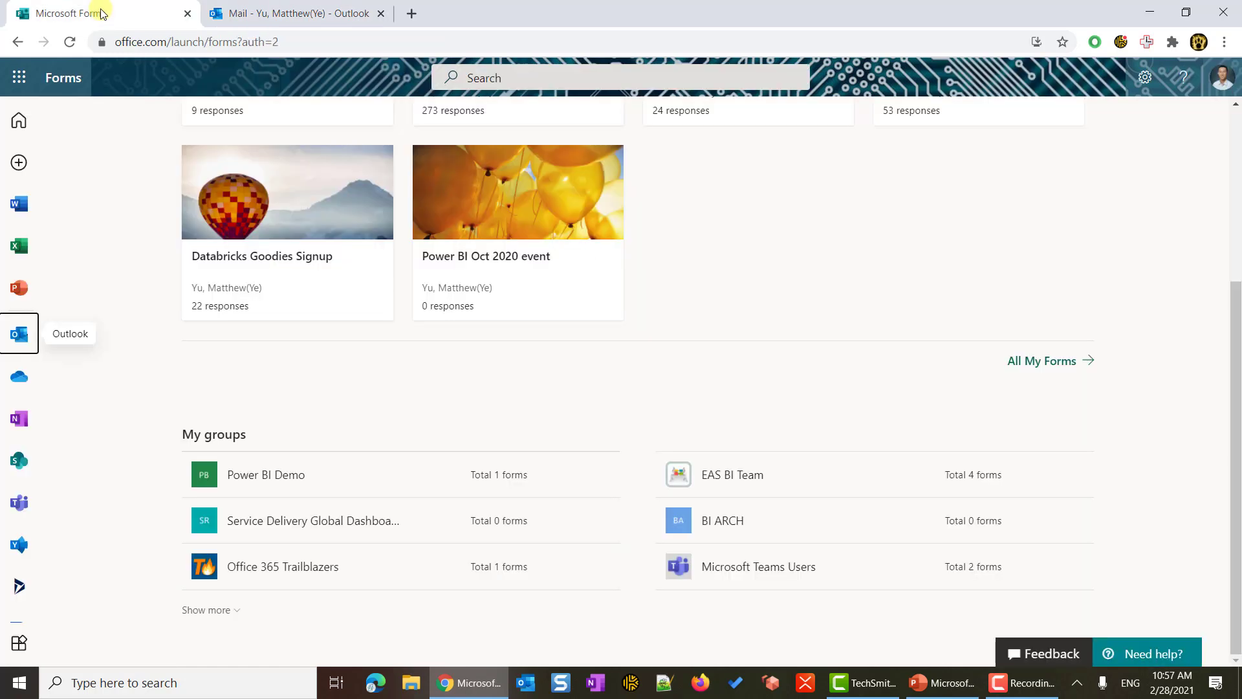
right_click(102, 18)
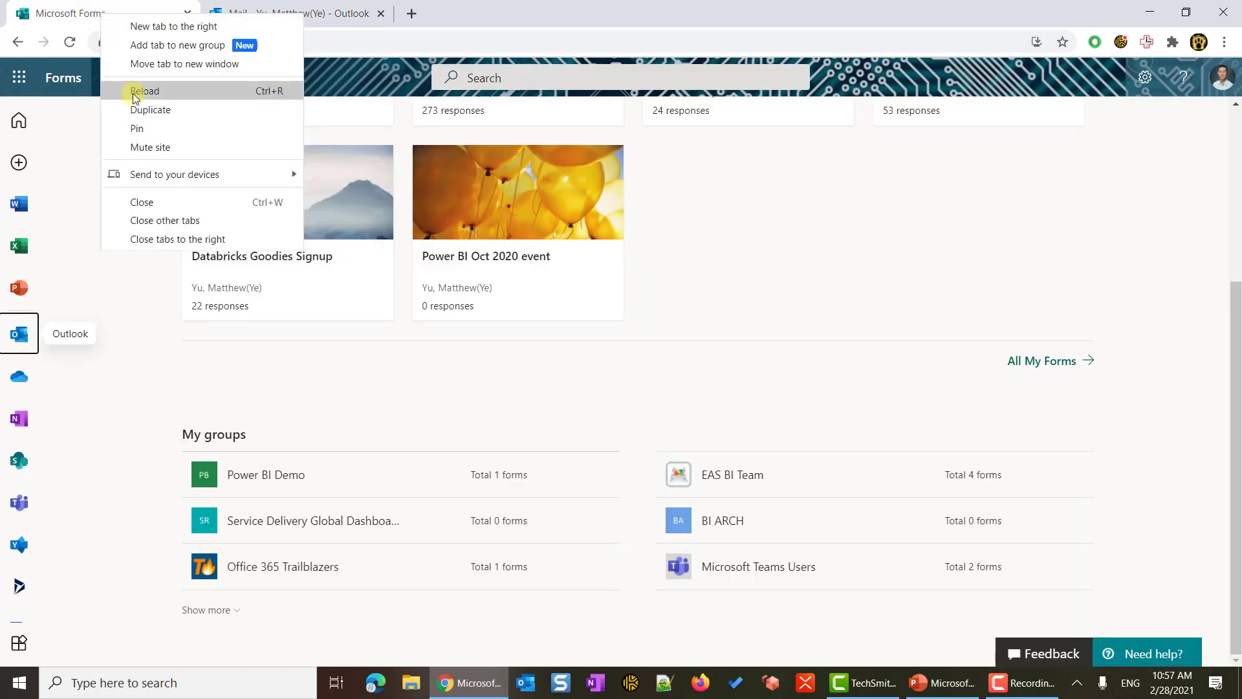
left_click(136, 91)
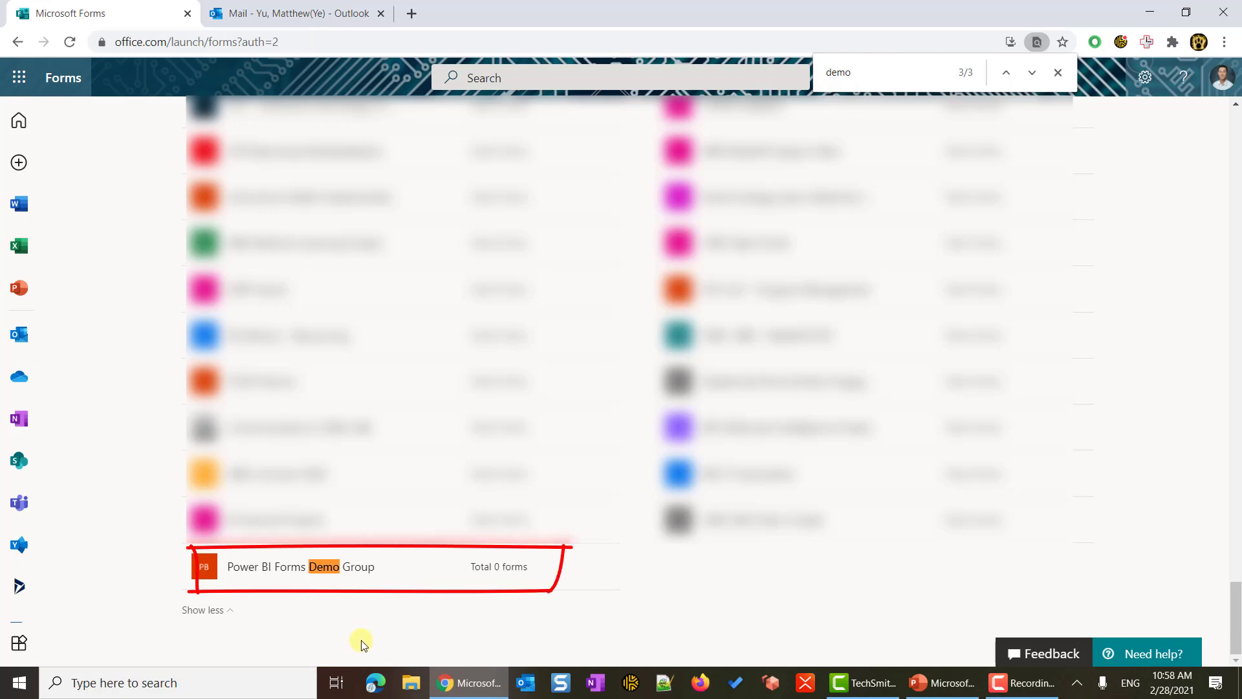
left_click(477, 572)
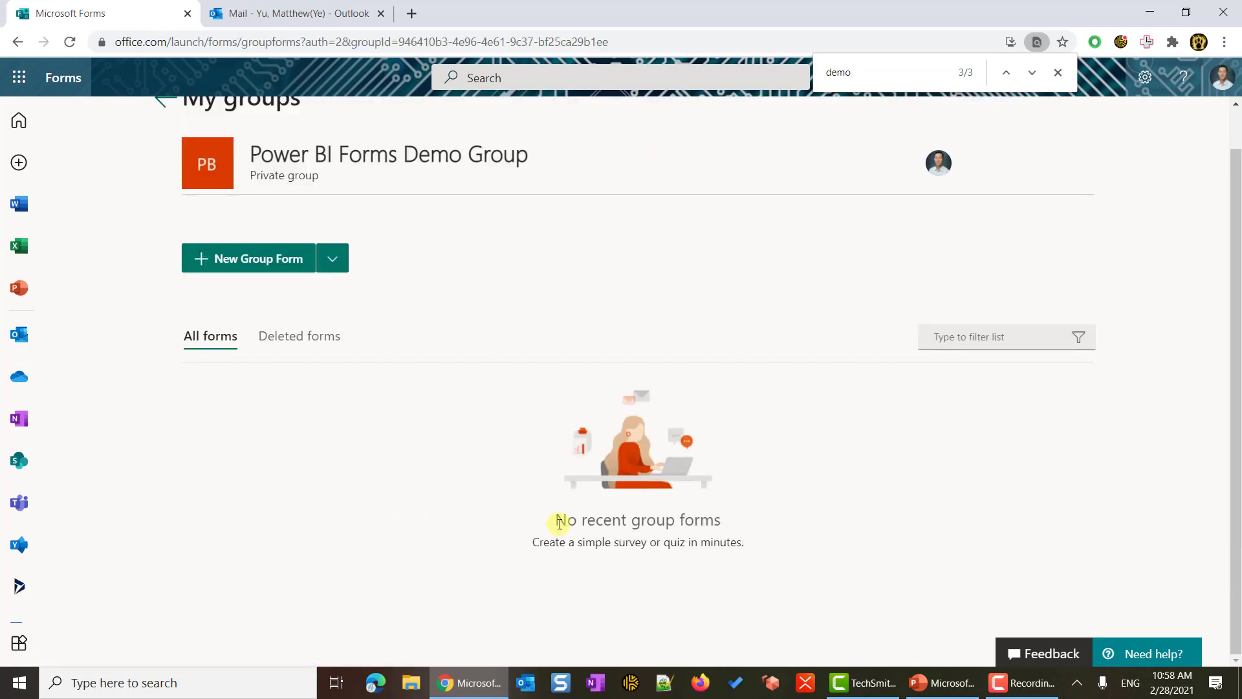
left_click_drag(551, 521, 748, 523)
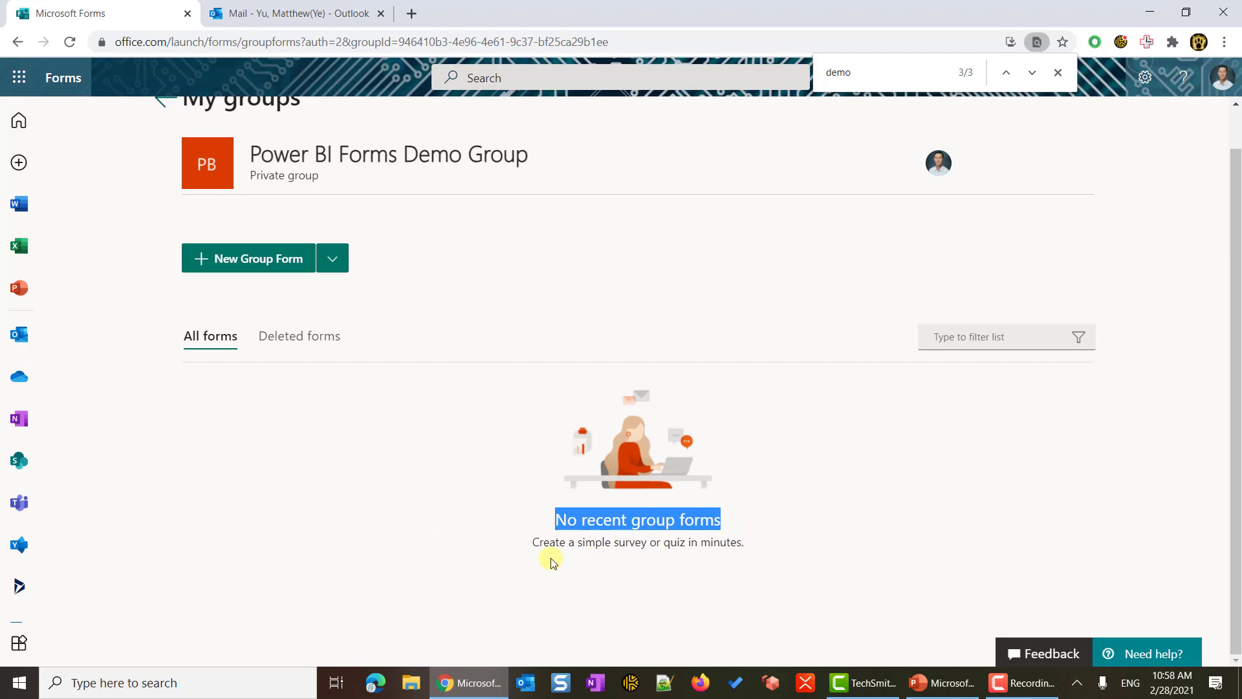
left_click(402, 532)
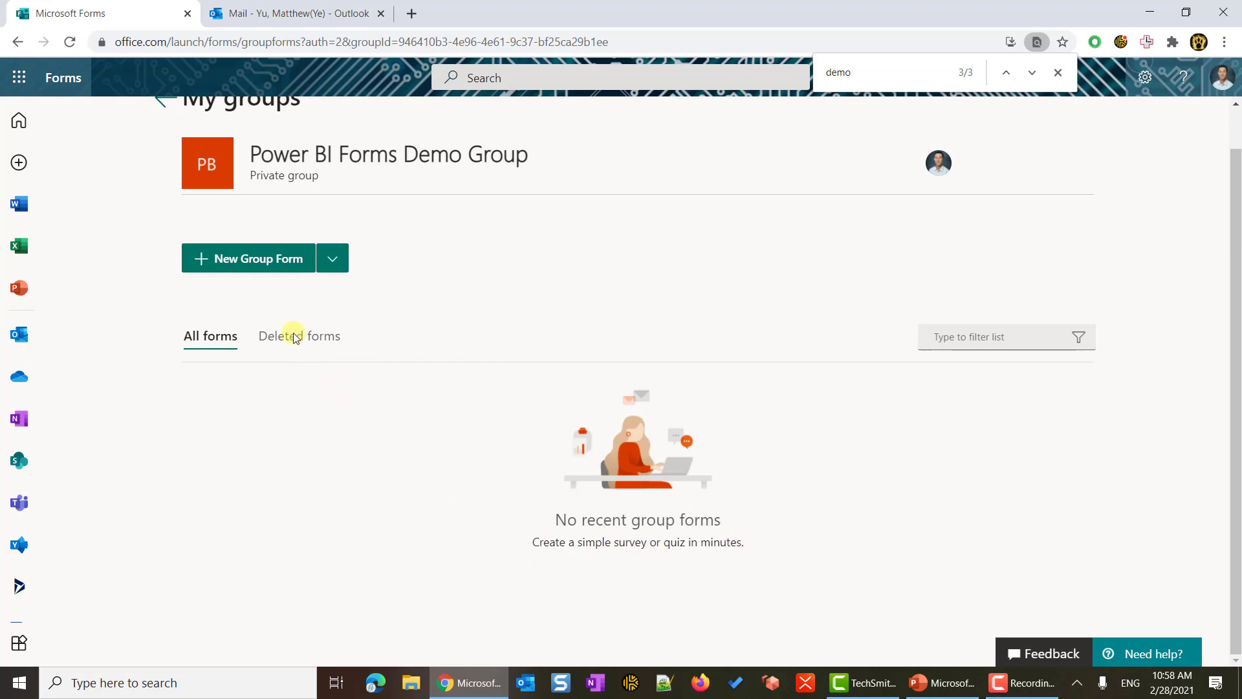
- Start a new group form titled 'Feb 2021 Event Survey' with a thank-you description
left_click(240, 273)
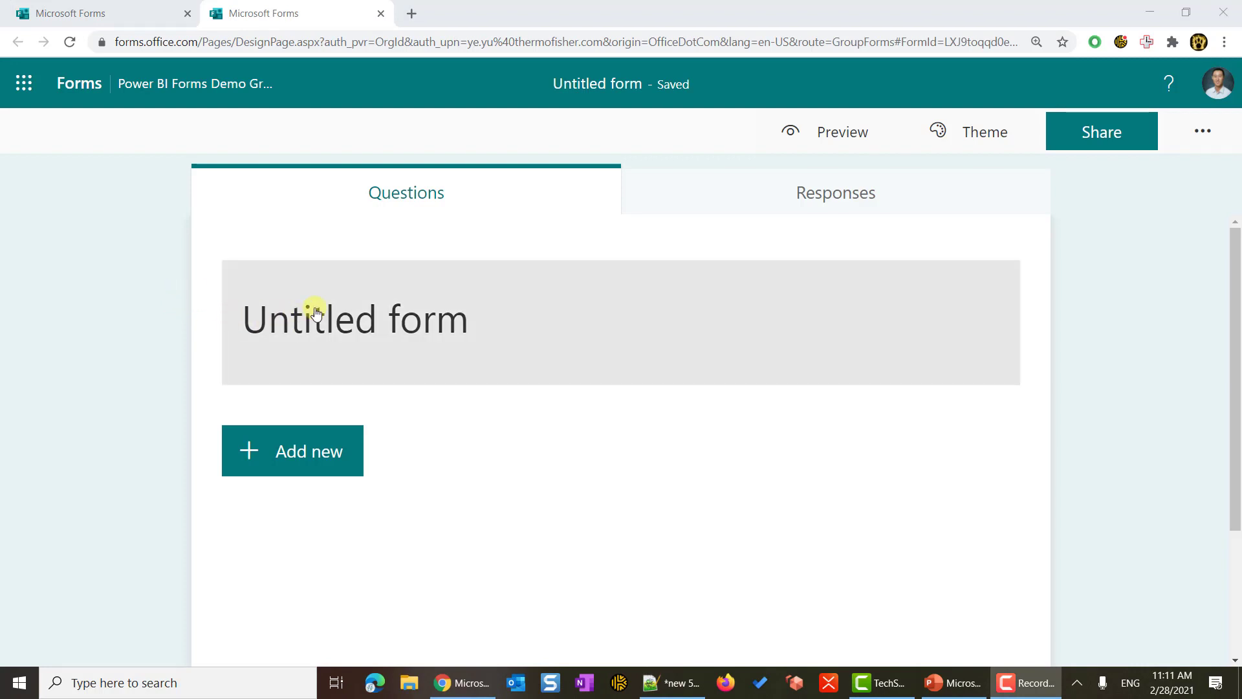
left_click(295, 317)
type("Feb 2021 Event Survey")
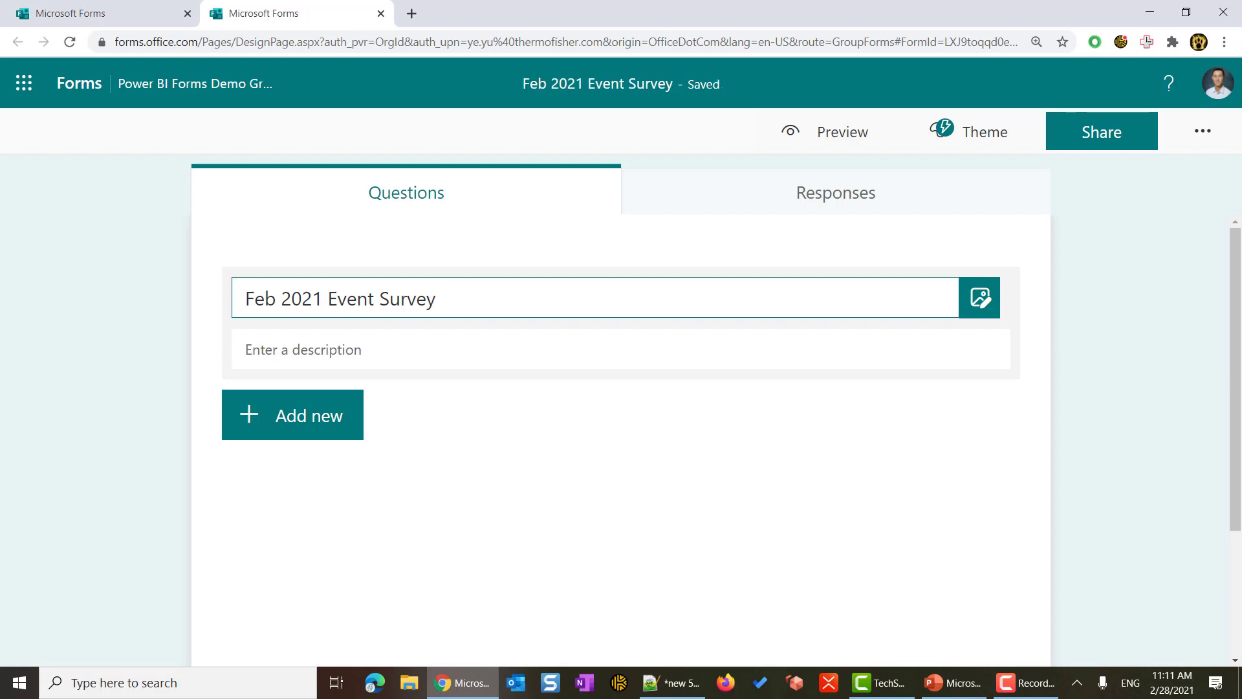
left_click(428, 353)
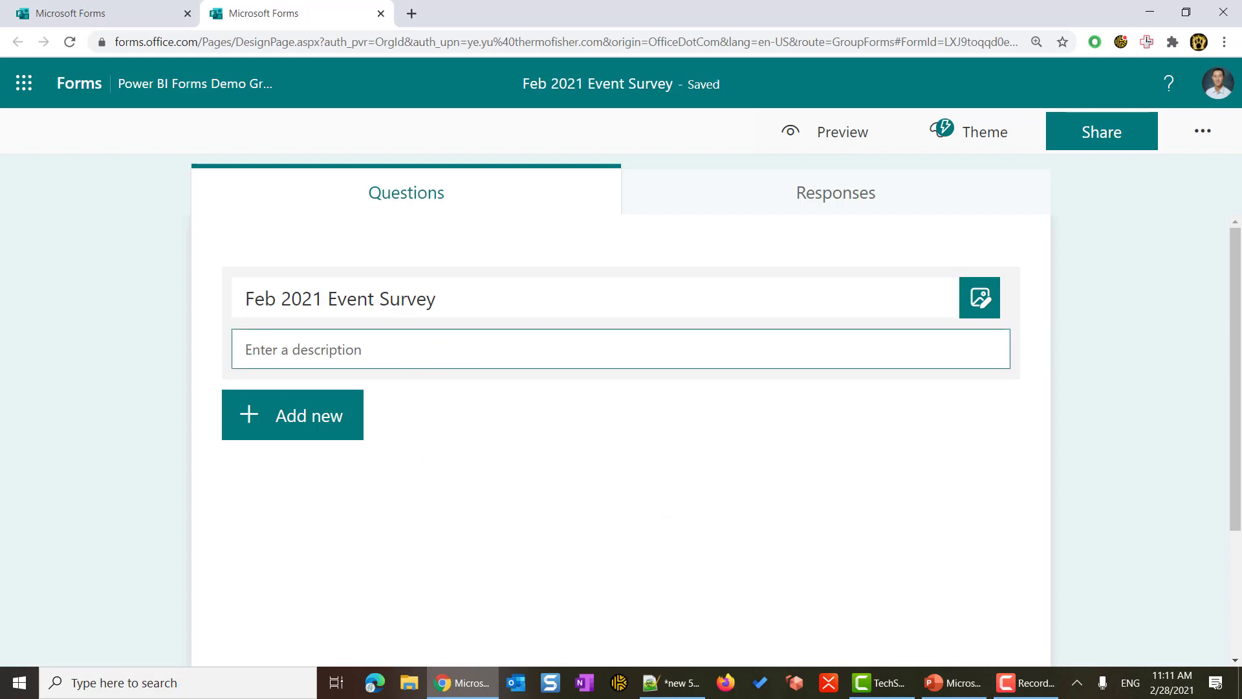
type("Thank you for attending the event!")
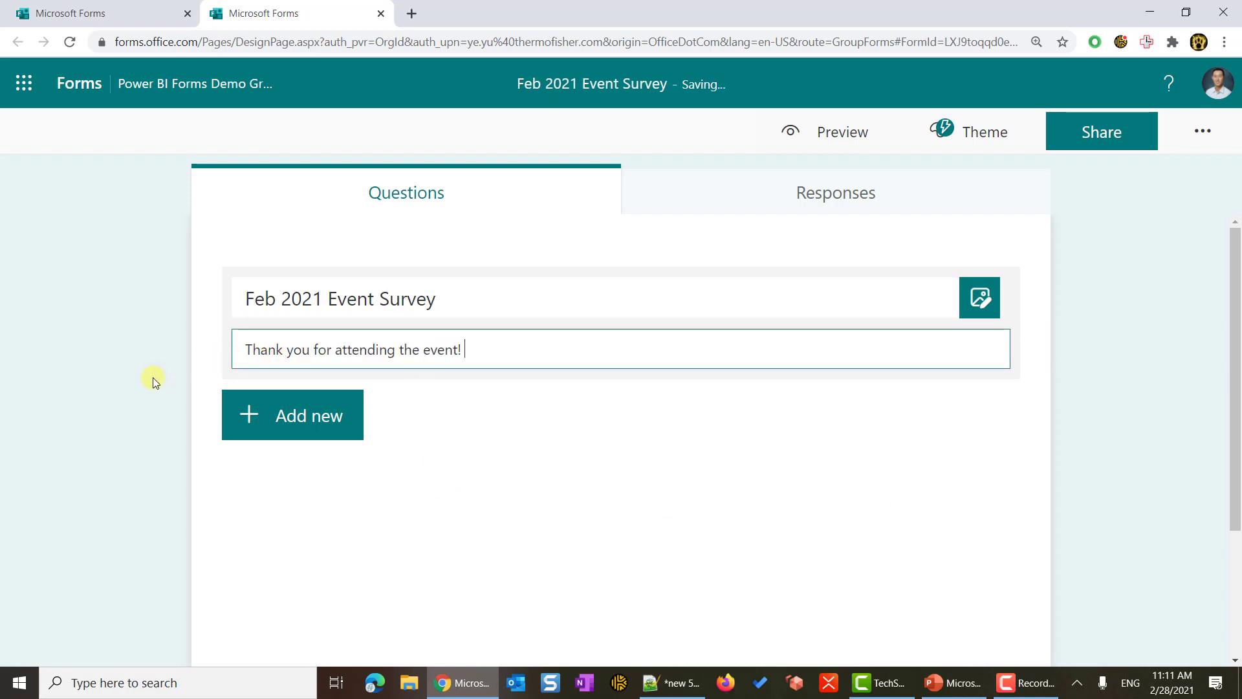
left_click(153, 377)
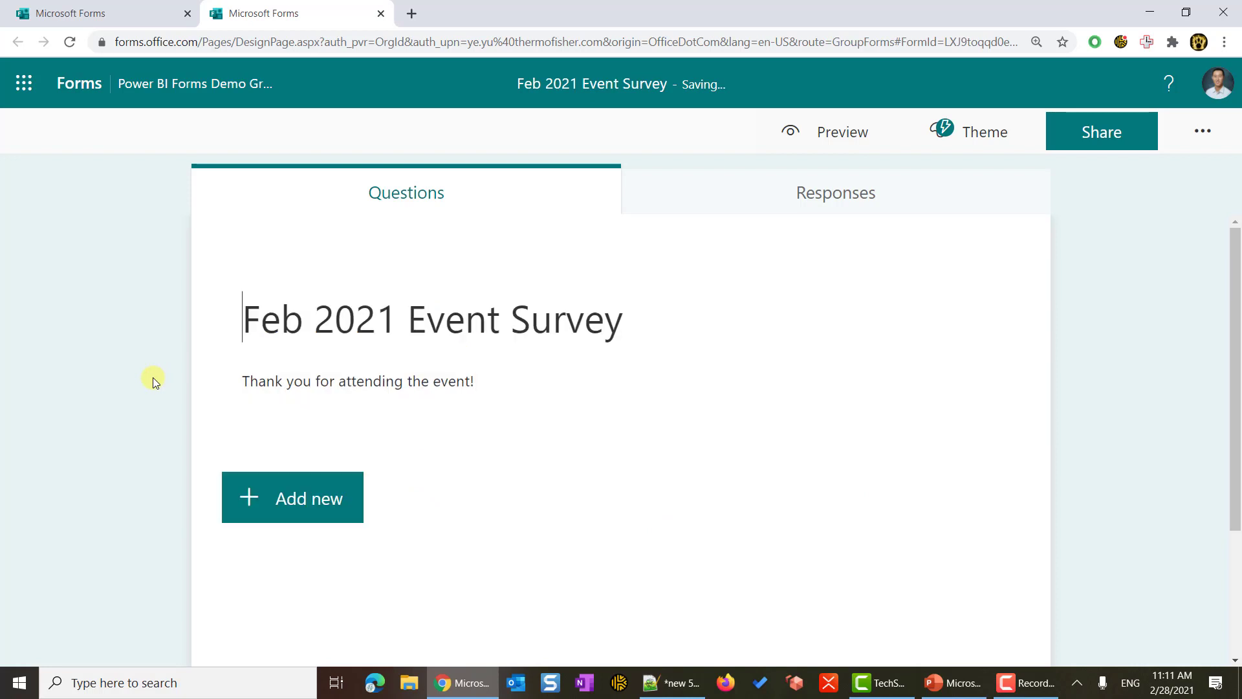
scroll(153, 378, "down", 3)
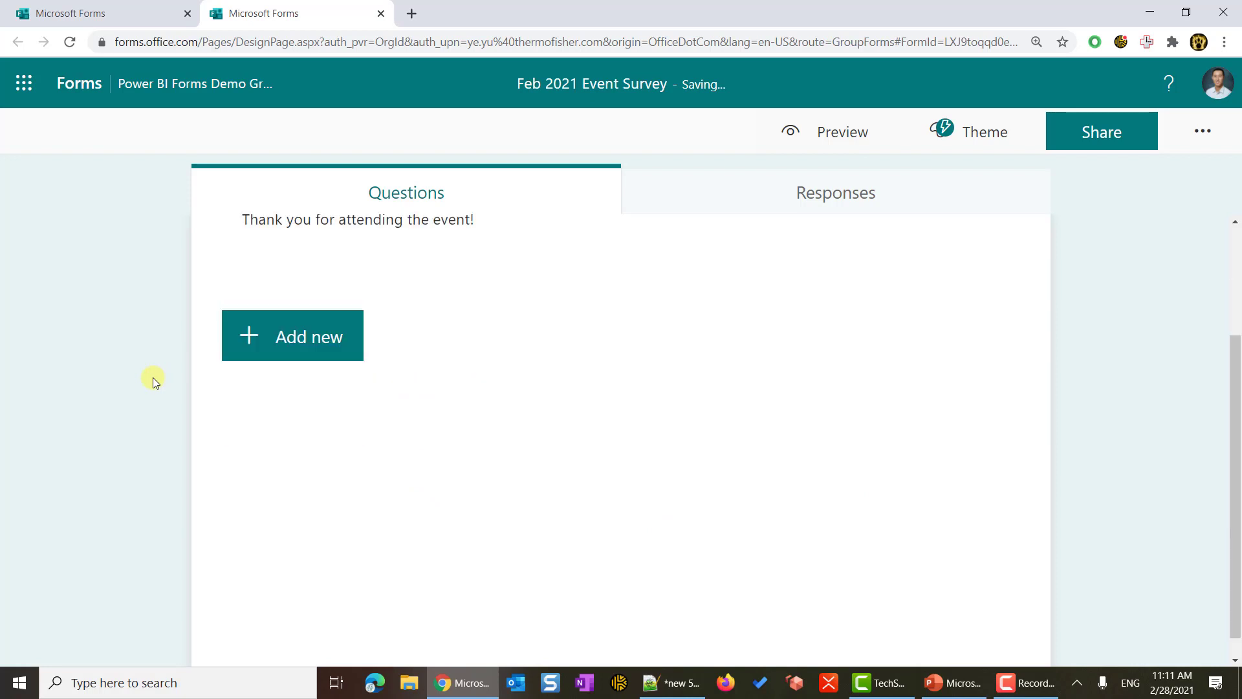
- Add a required rating question 'Please rate our event'
left_click(334, 349)
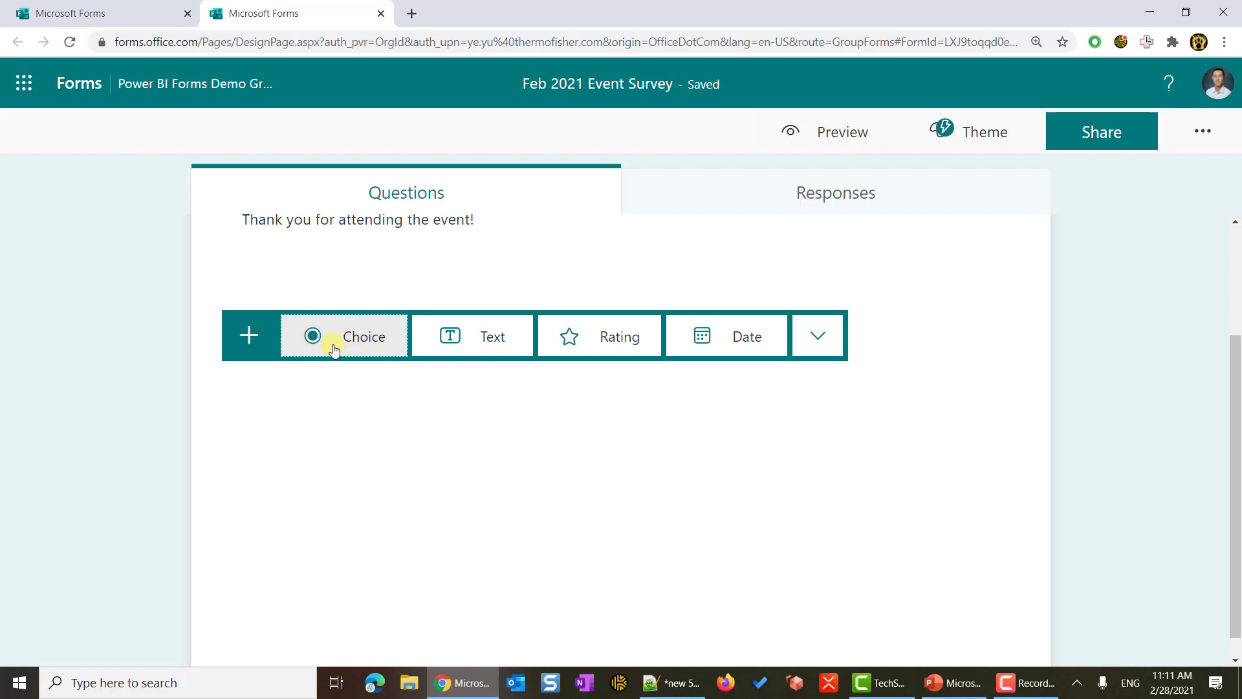
left_click(609, 348)
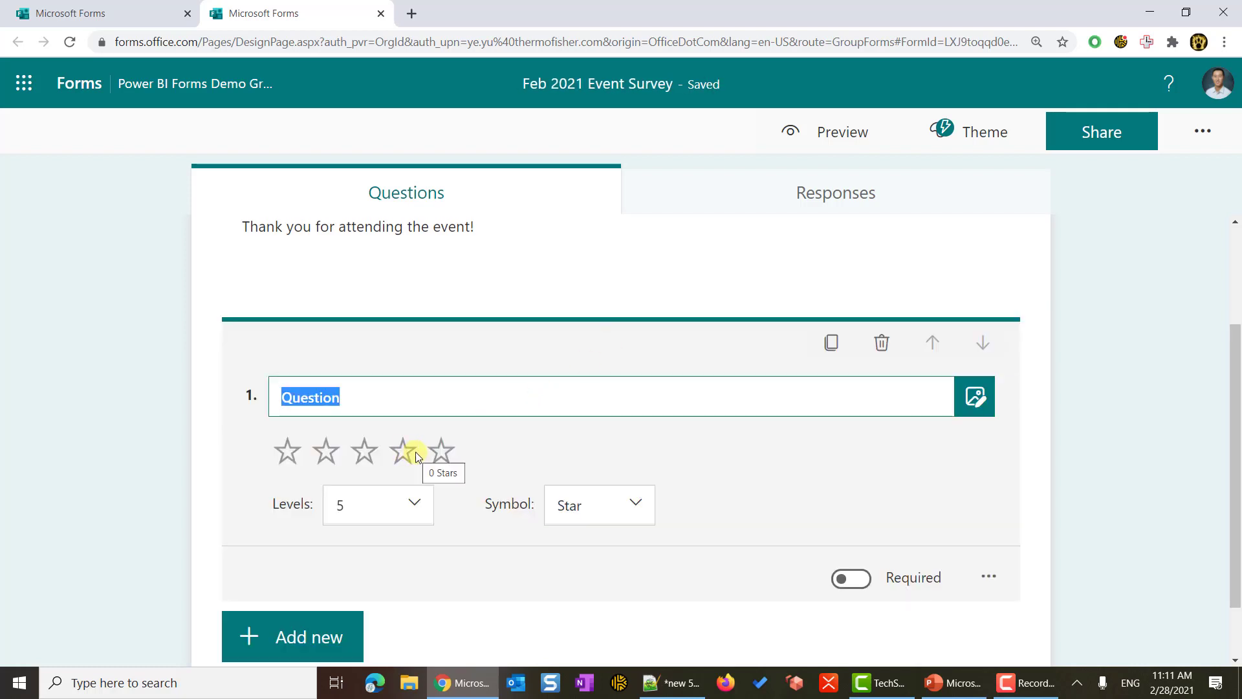
left_click(849, 580)
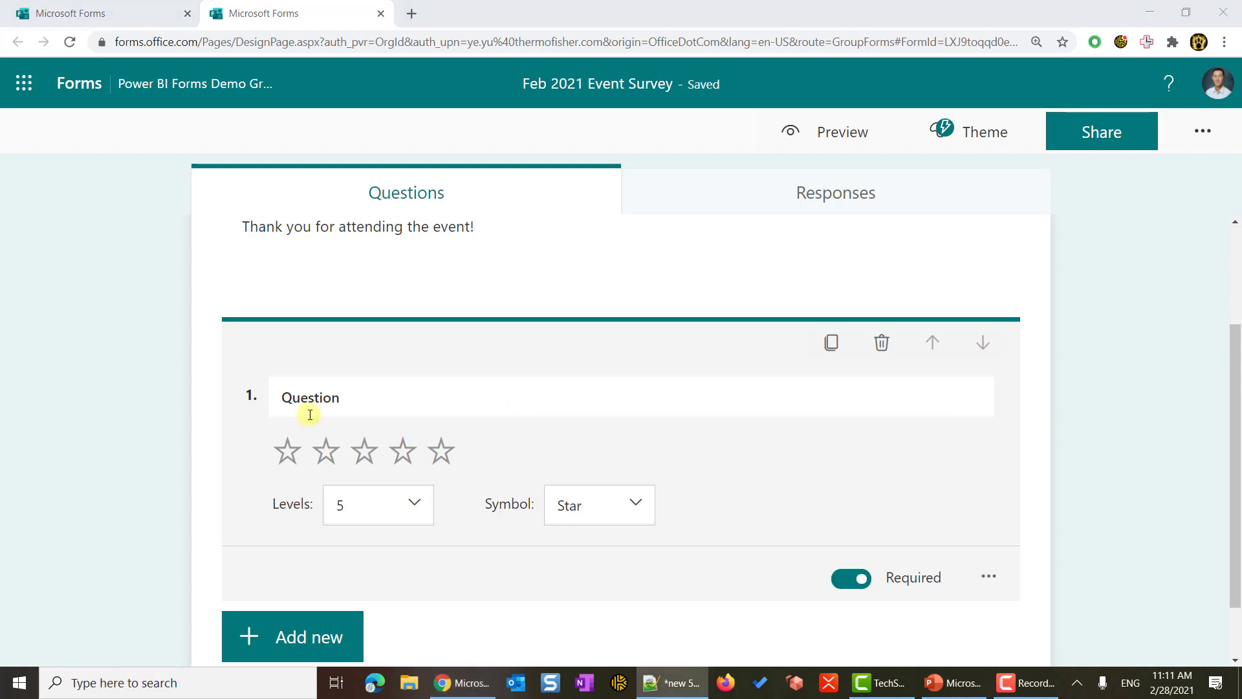
left_click(350, 396)
type("Please rate our event")
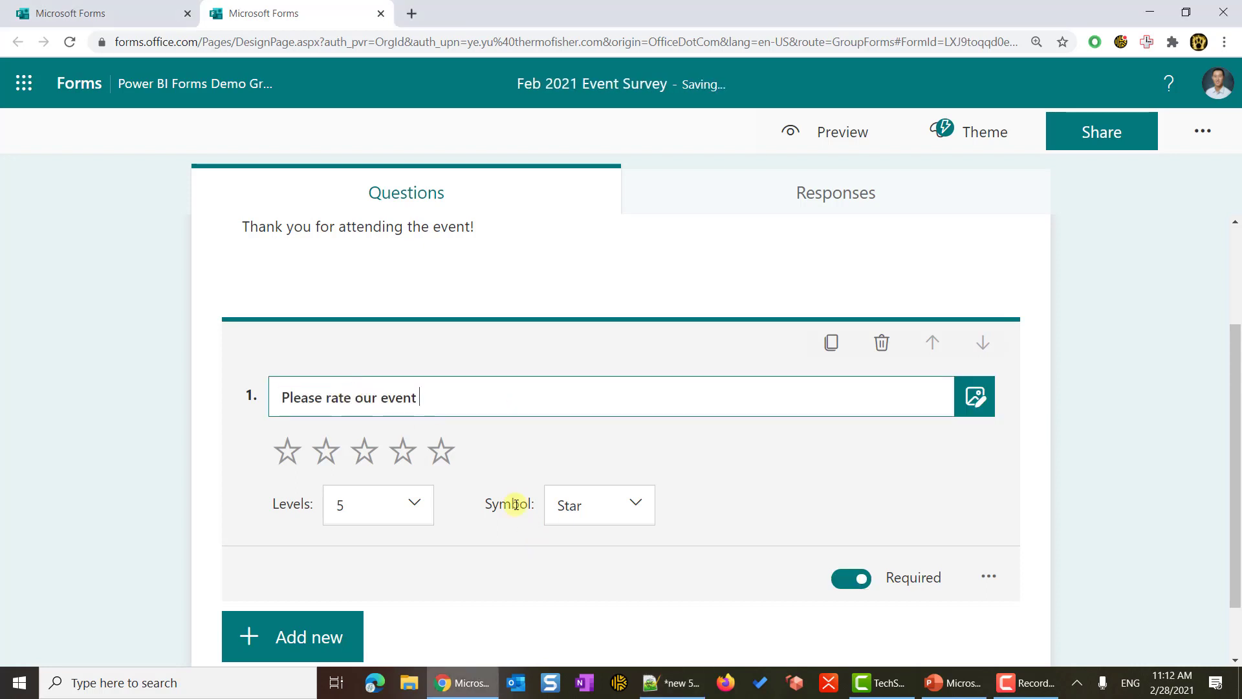
scroll(516, 504, "down", 1)
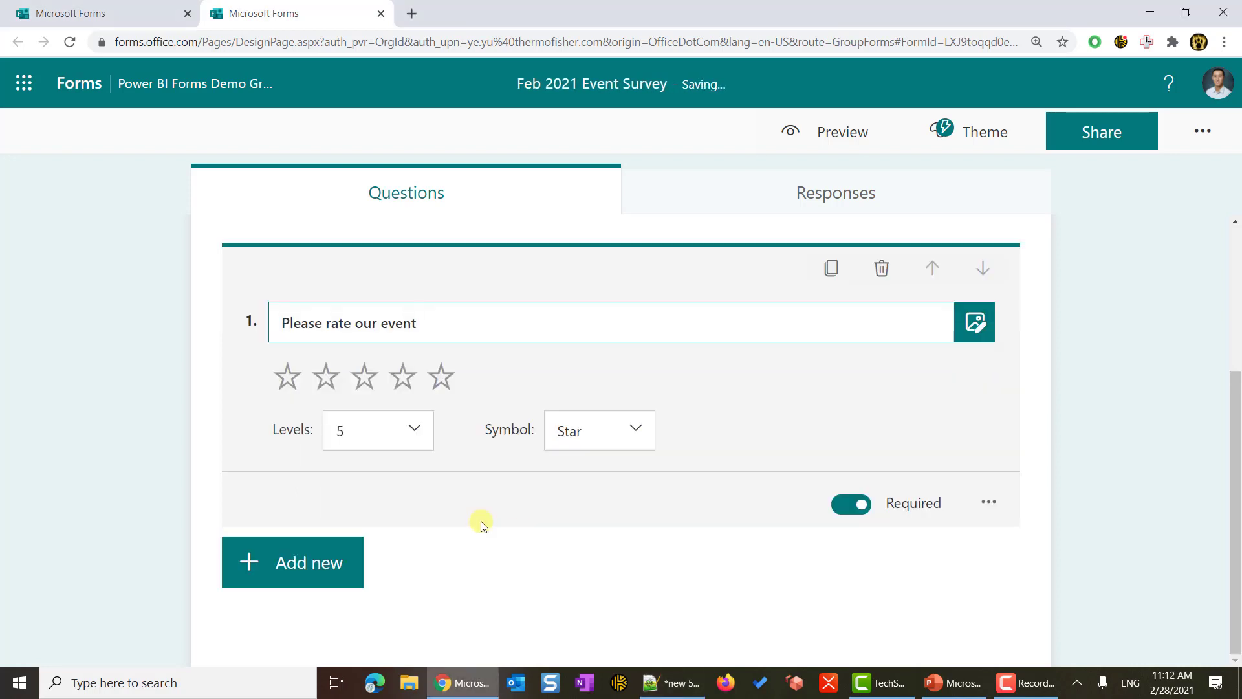
- Add a day-preference choice question with all seven weekdays as options
left_click(346, 561)
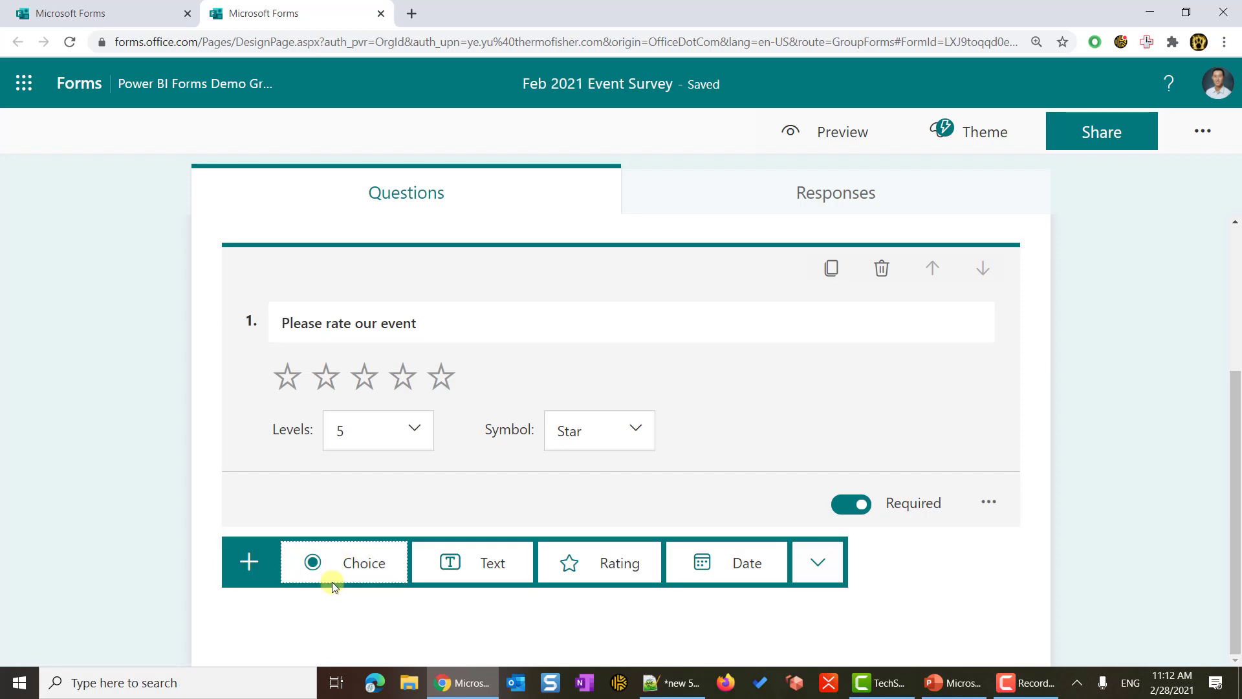
left_click(341, 573)
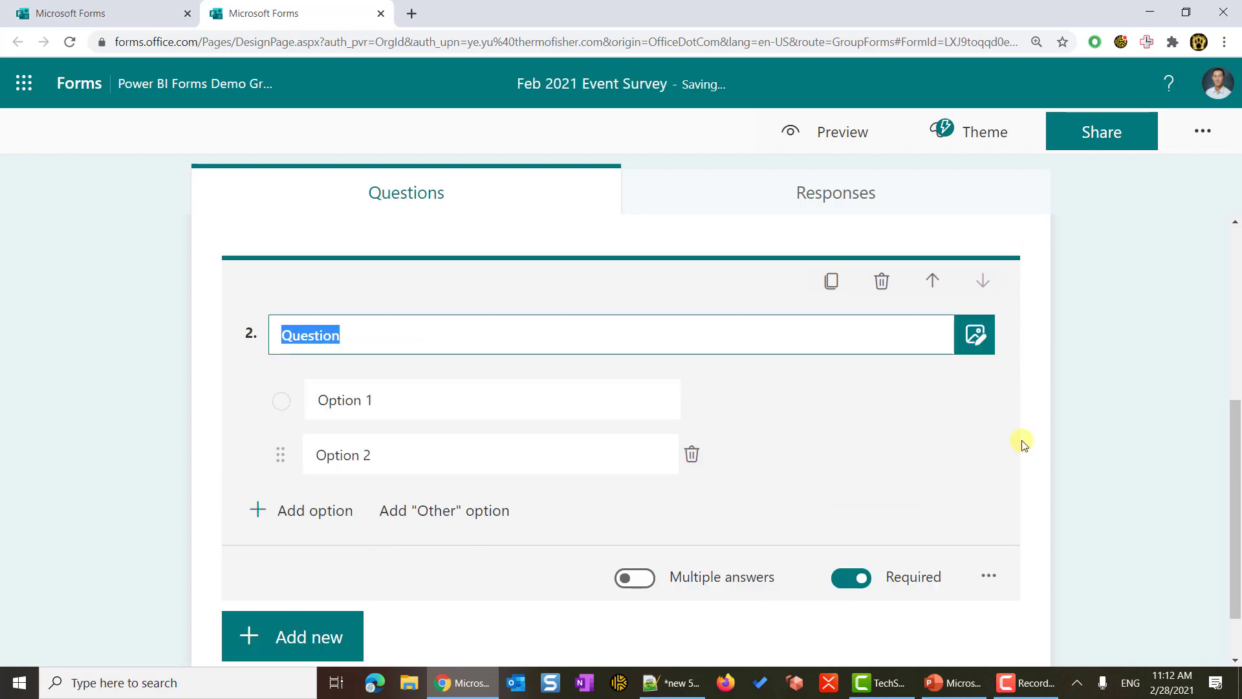
right_click(299, 336)
left_click(358, 407)
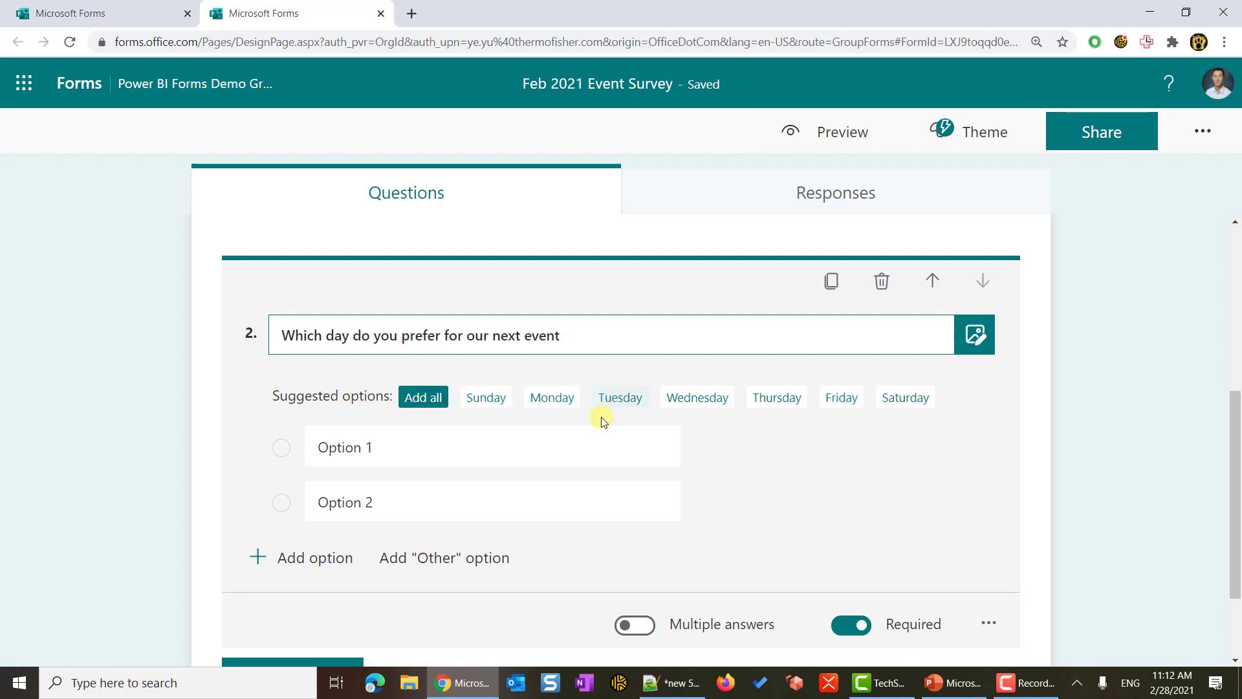
left_click(424, 398)
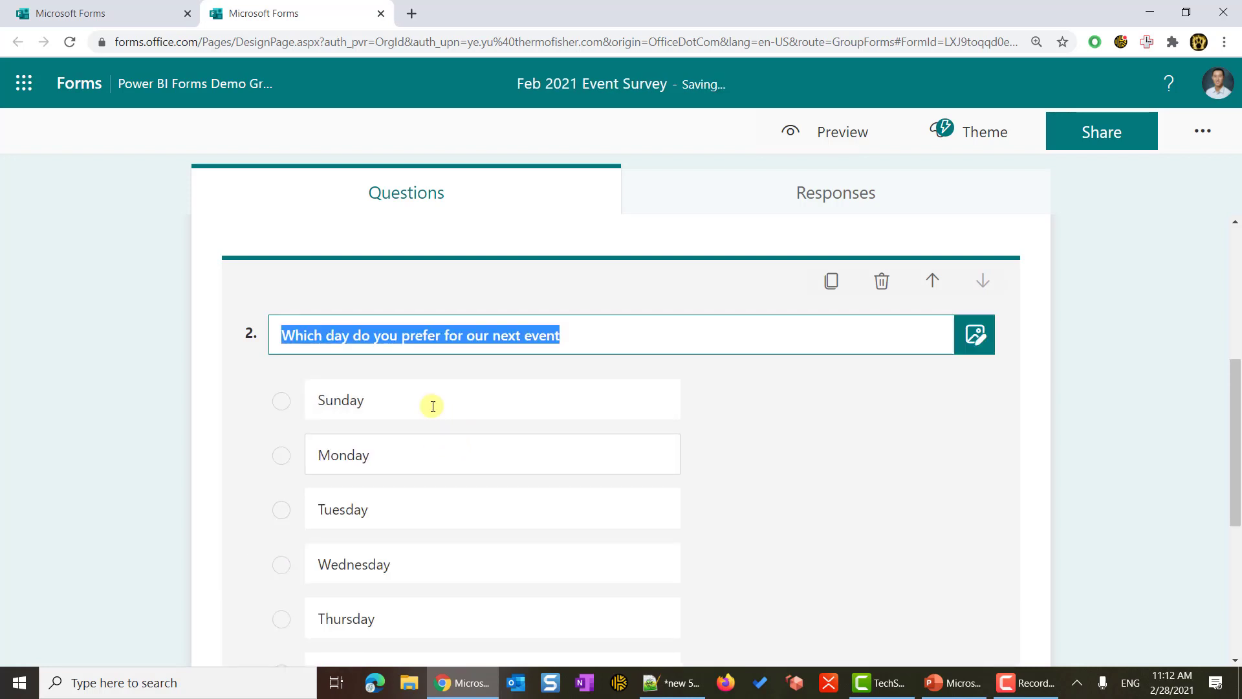
scroll(424, 401, "down", 2)
scroll(417, 453, "down", 1)
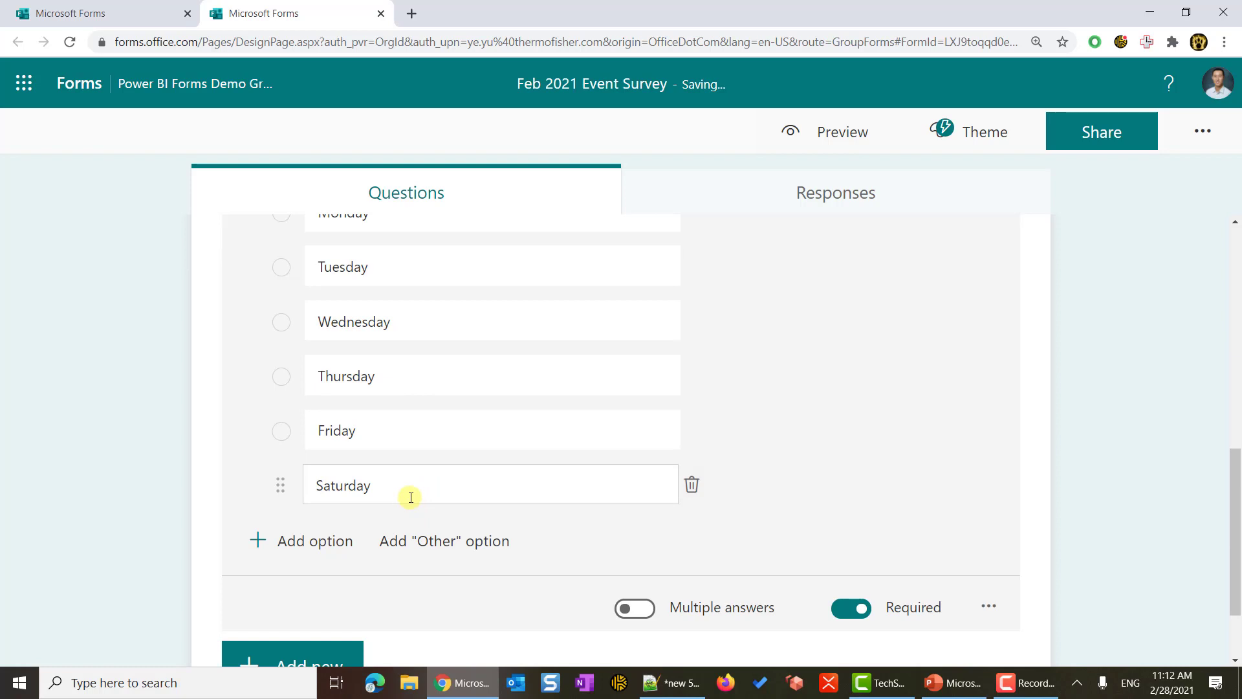
scroll(411, 497, "down", 2)
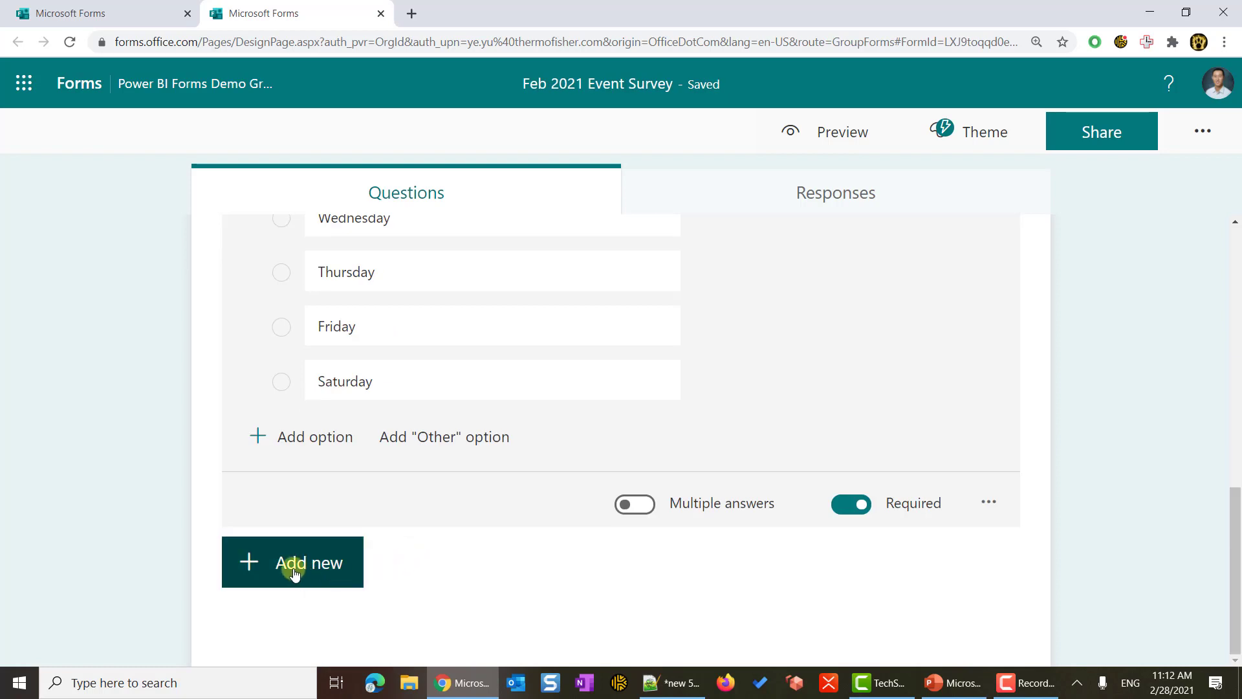
- Add an optional long-answer feedback question as question 3
left_click(295, 570)
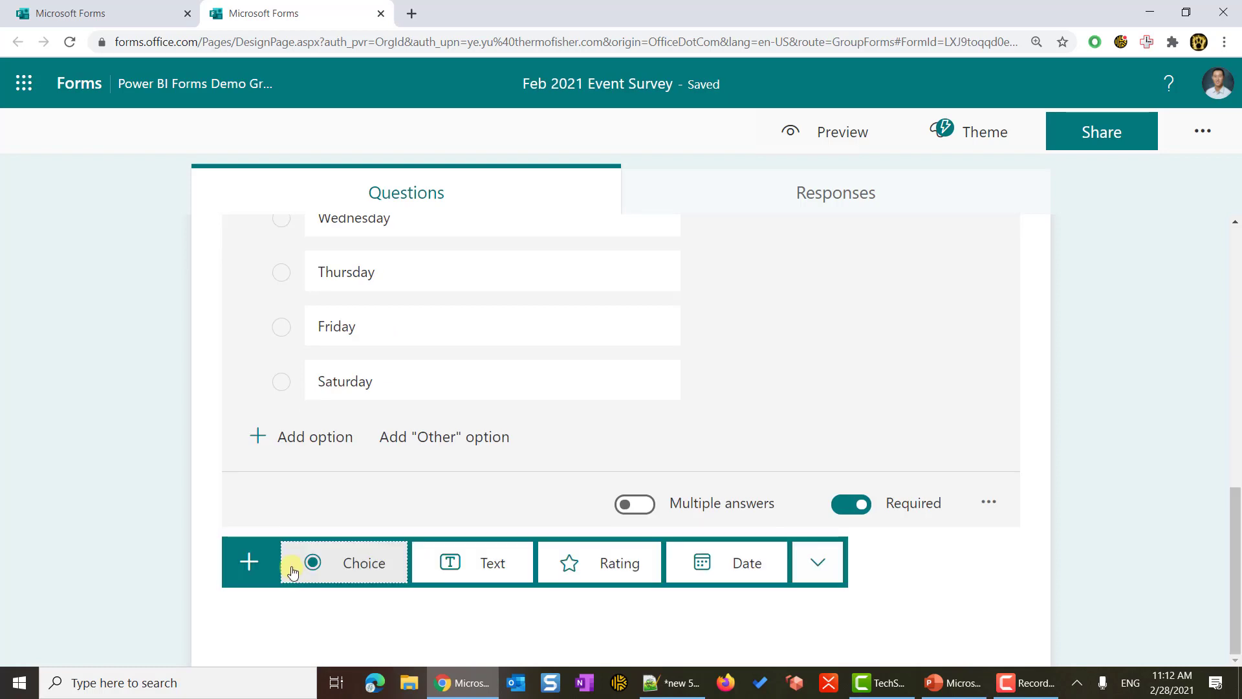
left_click(465, 567)
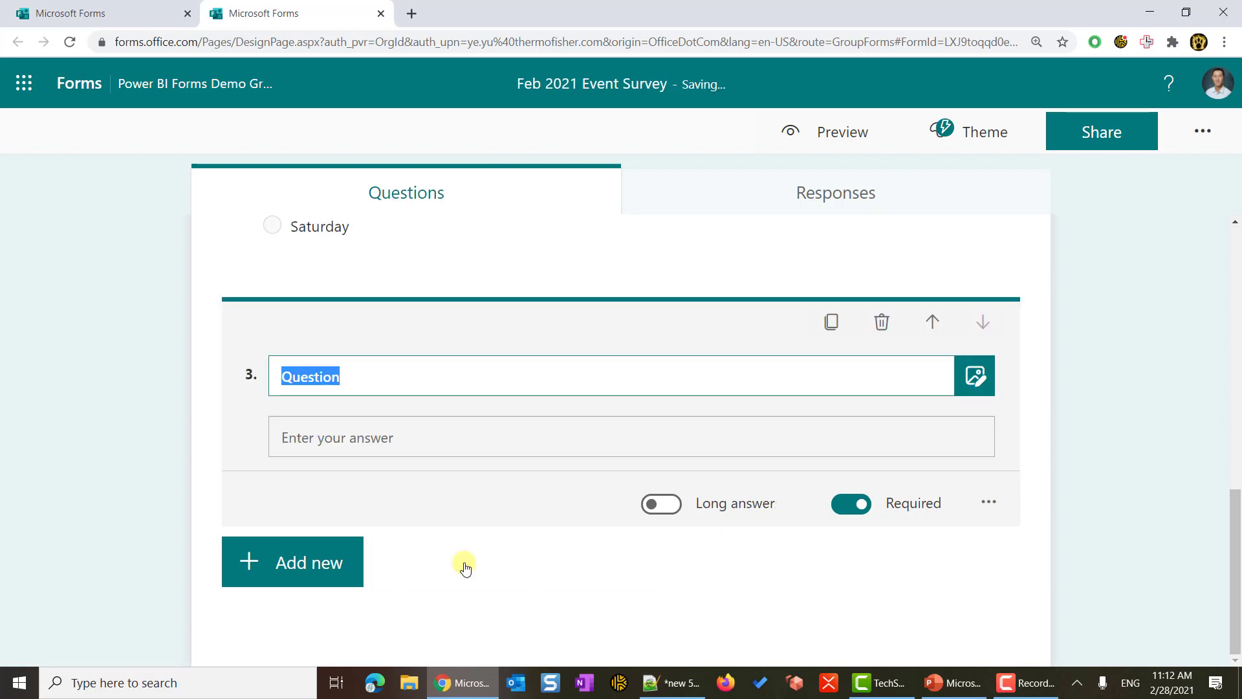
right_click(304, 376)
left_click(347, 468)
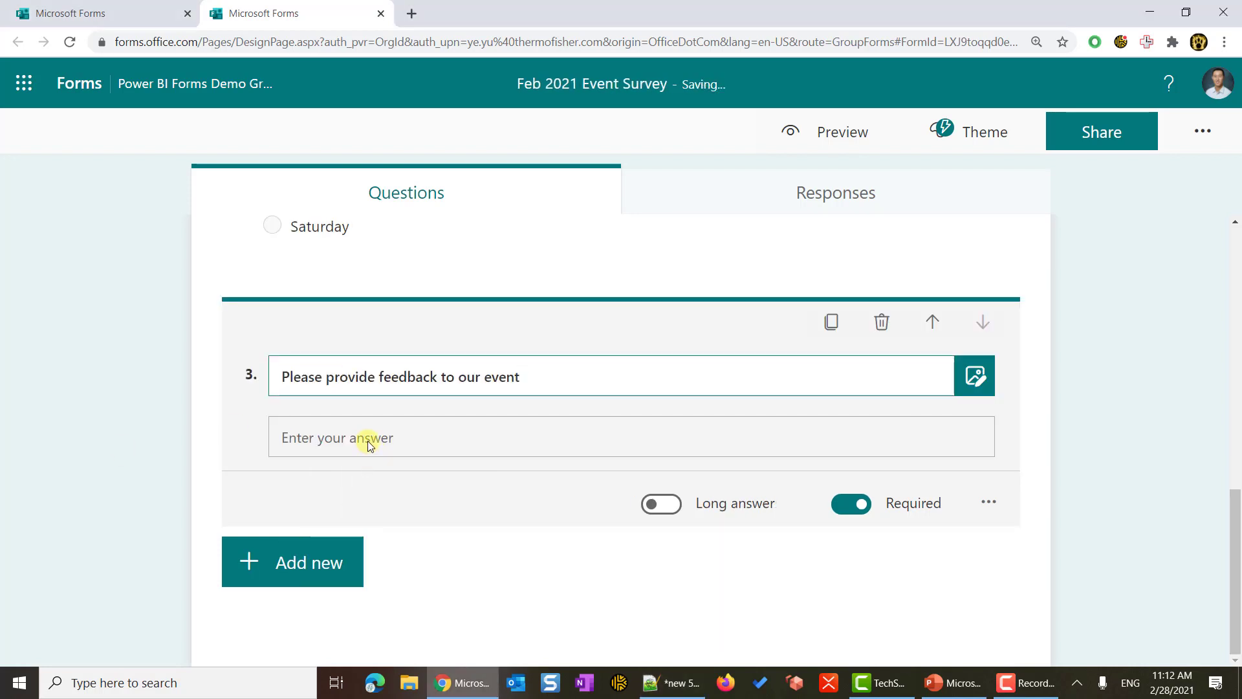
left_click(663, 511)
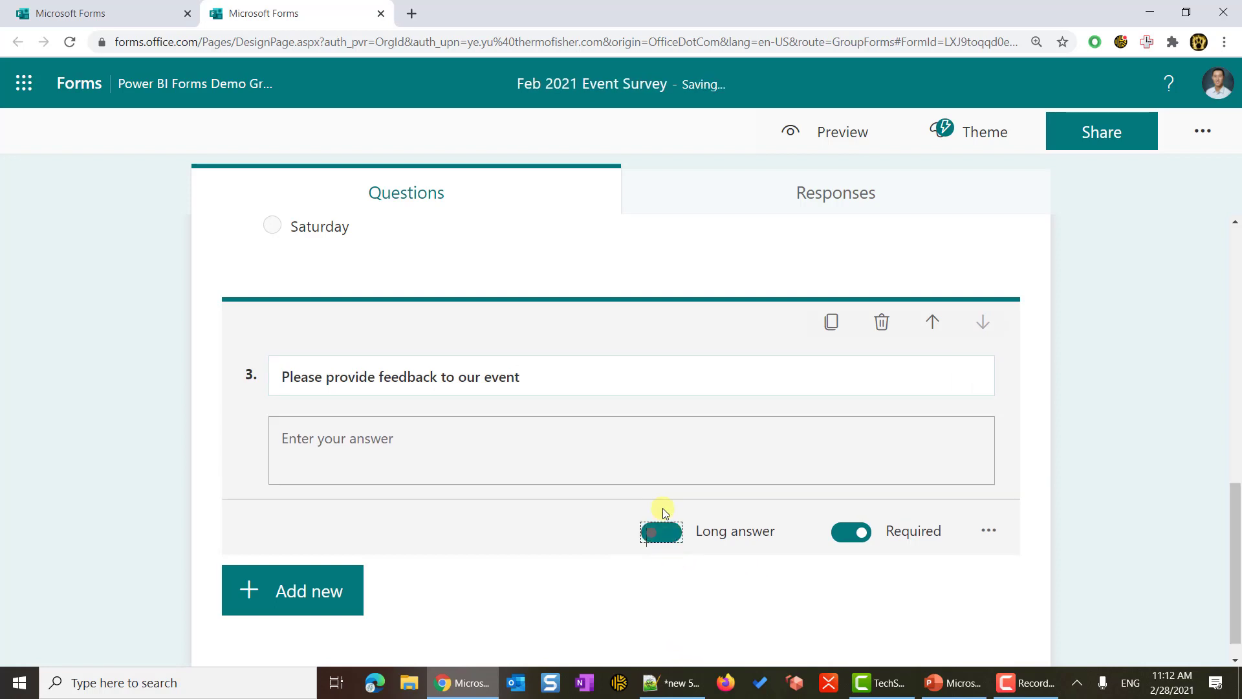
left_click(851, 536)
left_click(1090, 505)
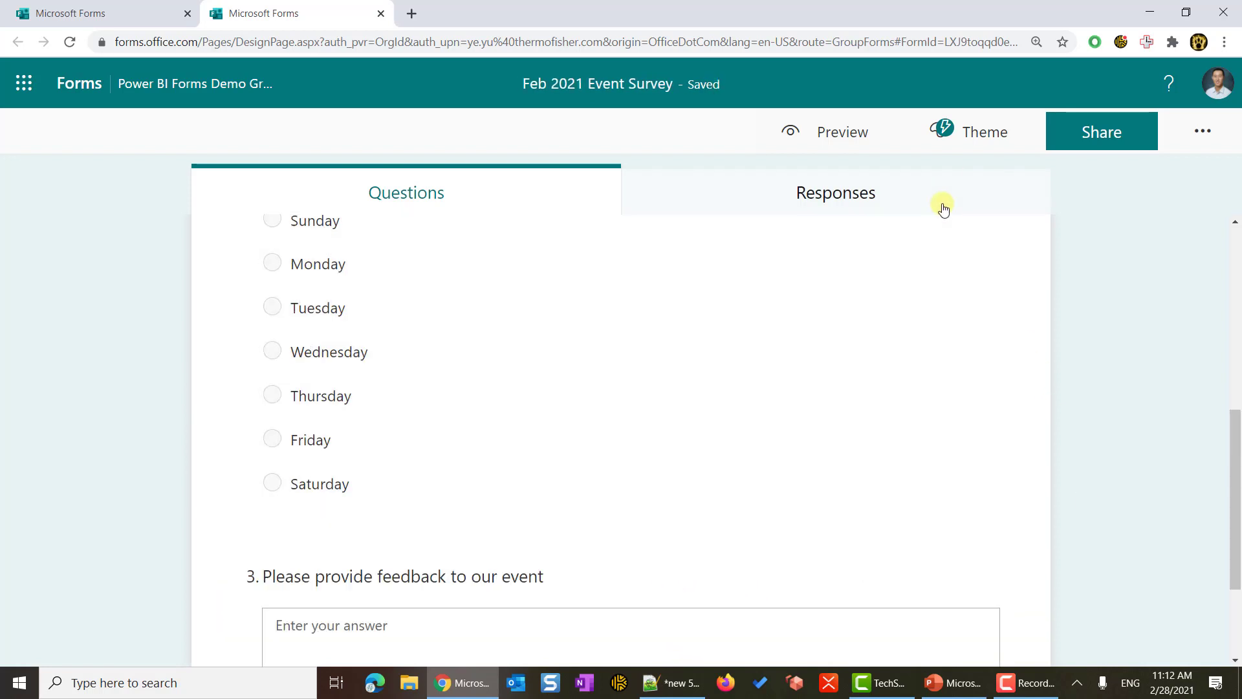
- Apply the Studio table theme and preview the survey
left_click(964, 139)
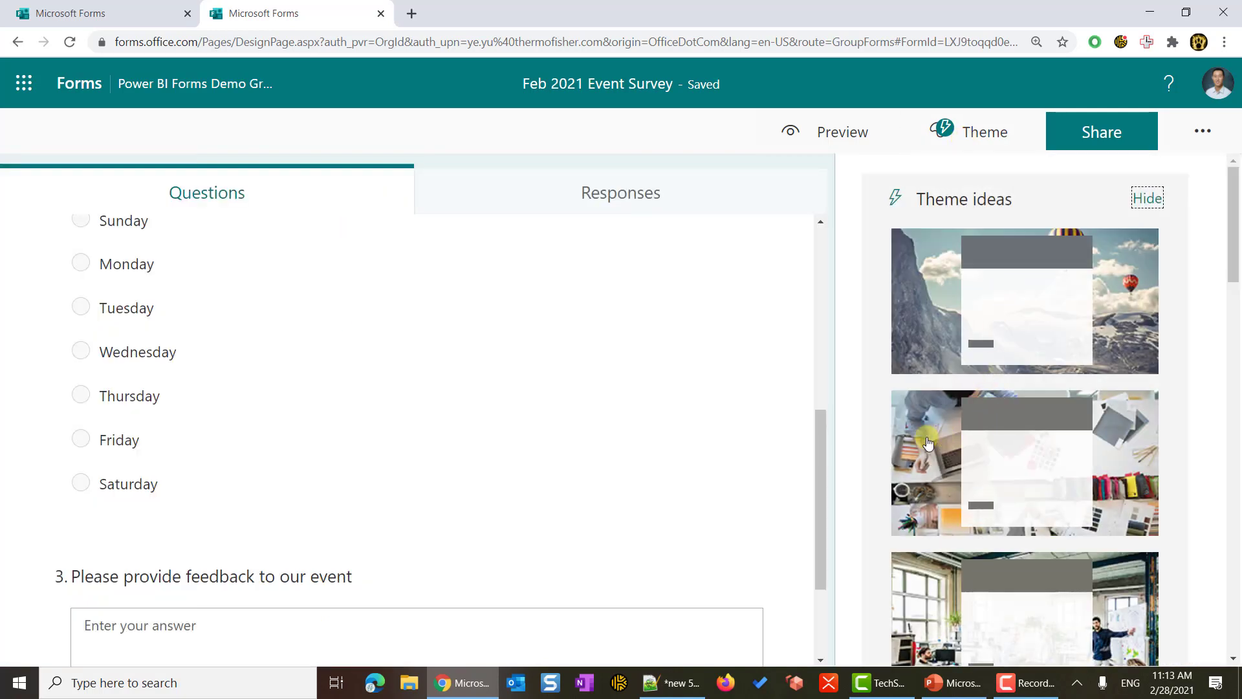
left_click(932, 453)
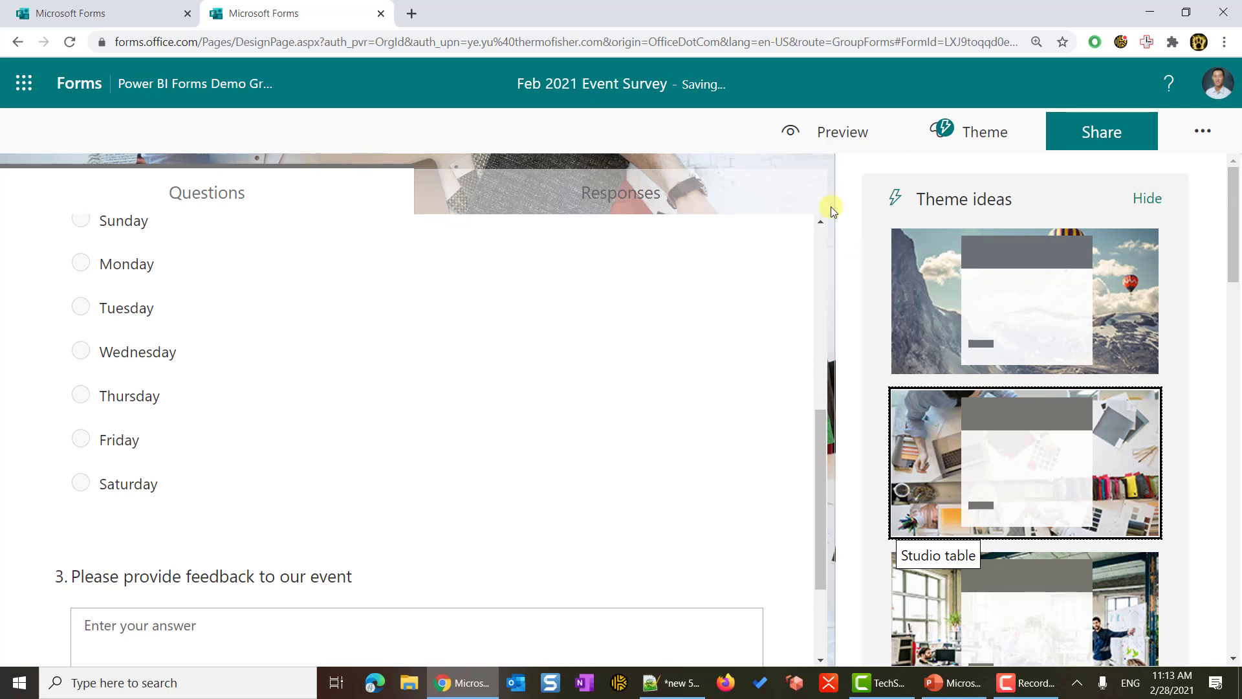
left_click(795, 139)
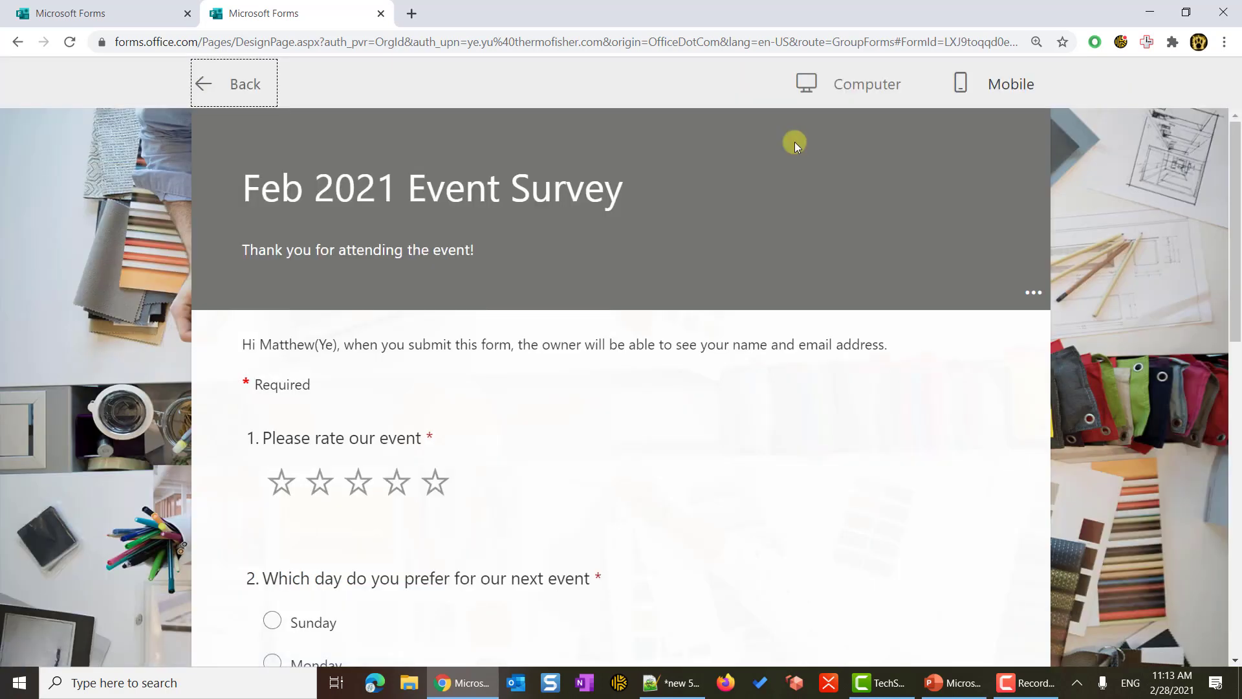
scroll(798, 317, "down", 9)
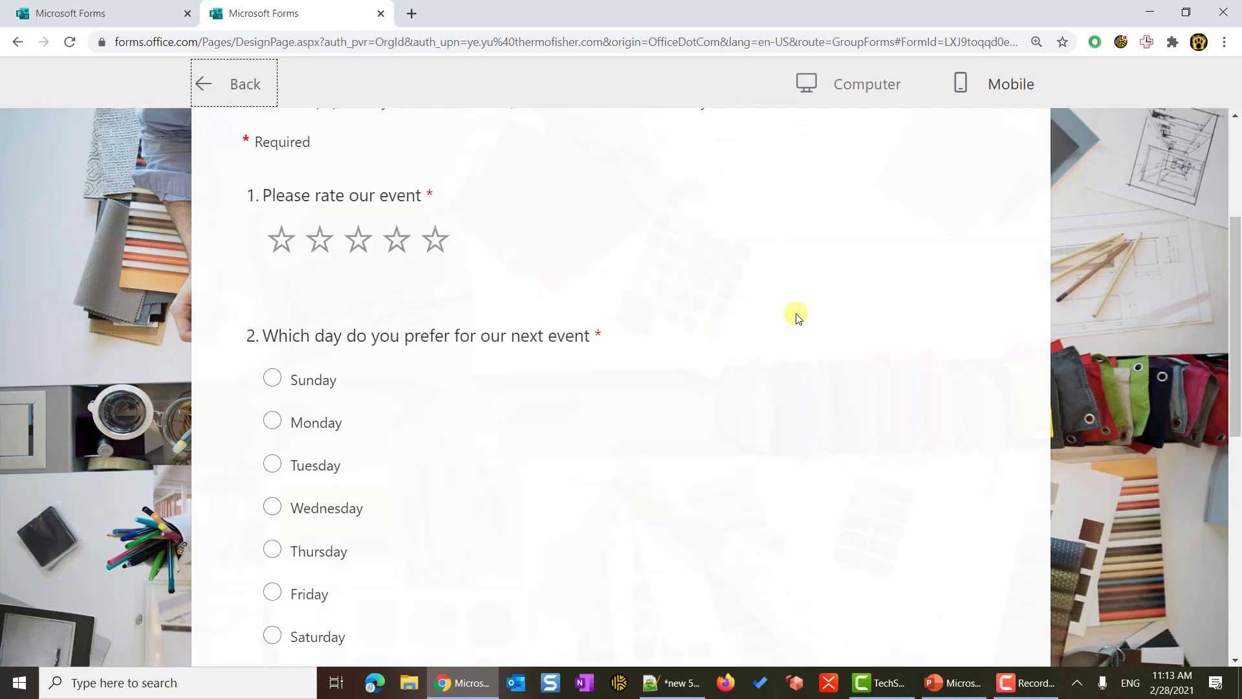
scroll(797, 318, "up", 5)
scroll(797, 318, "up", 4)
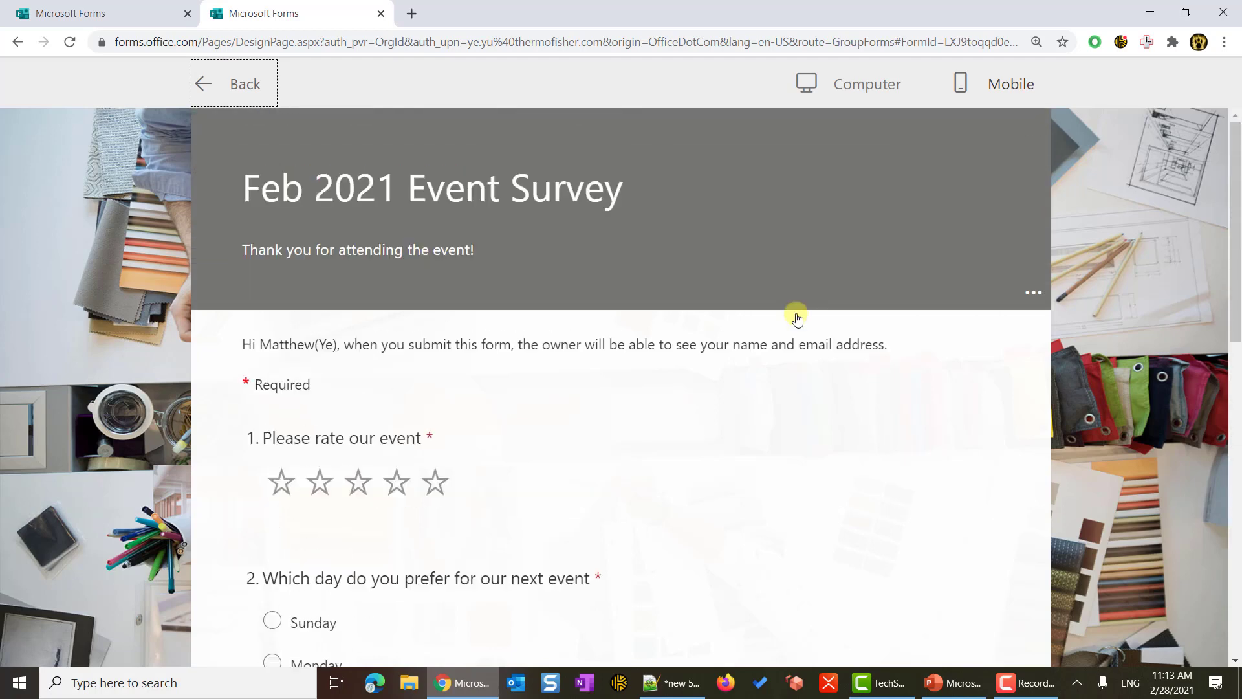
left_click(964, 82)
scroll(739, 430, "down", 10)
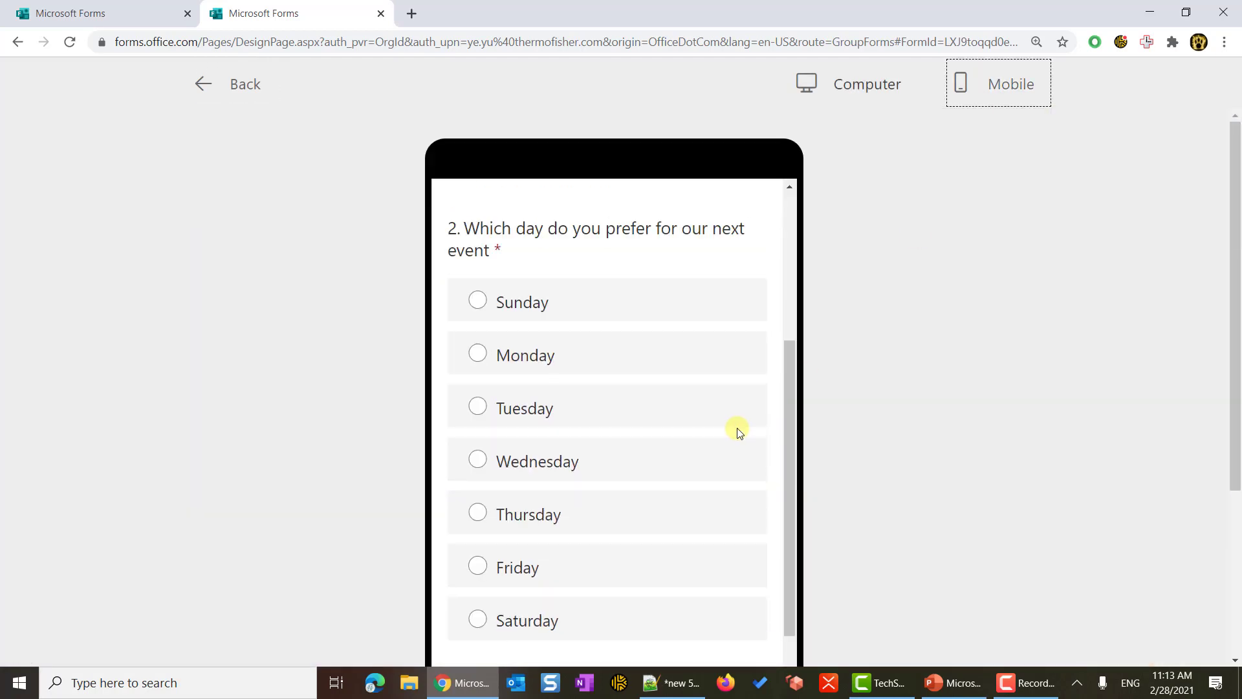
scroll(739, 428, "up", 6)
scroll(738, 428, "up", 3)
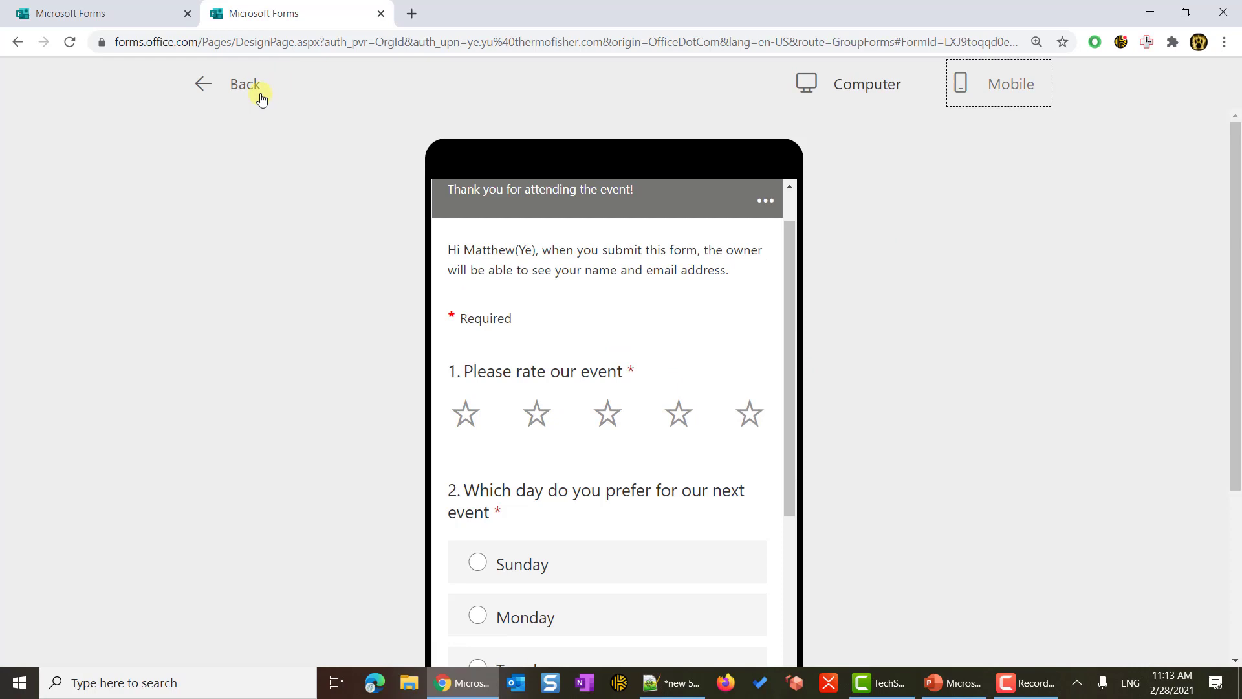
left_click(245, 87)
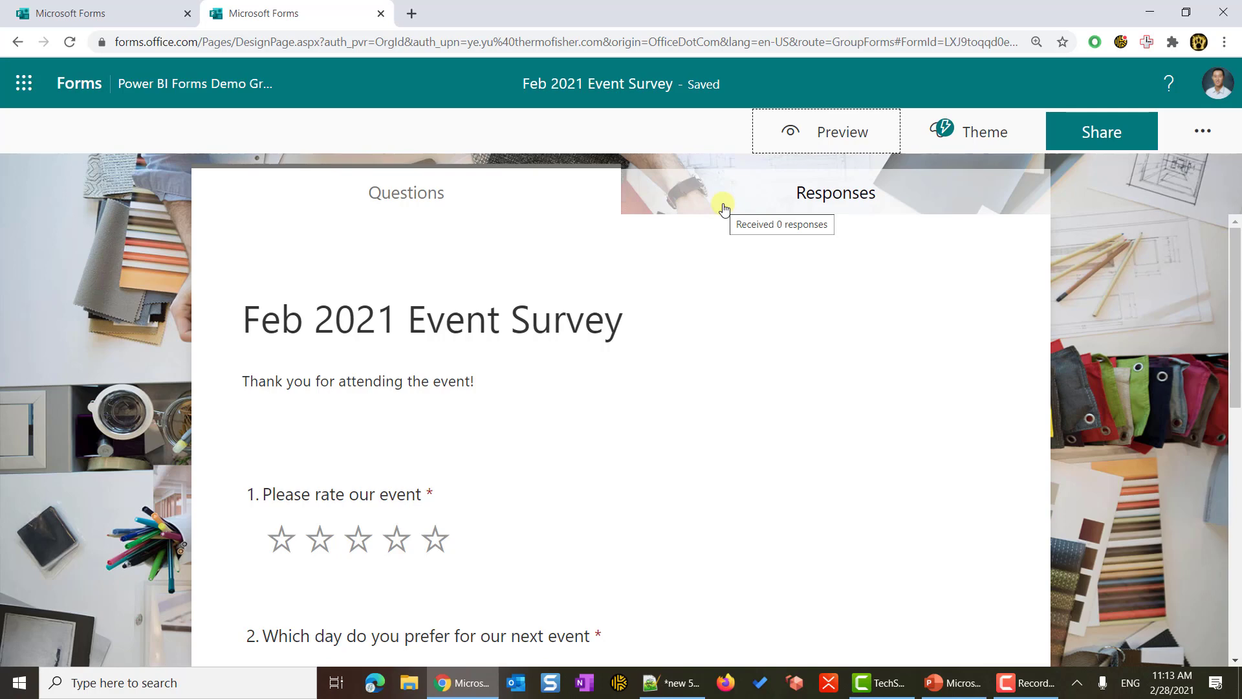
left_click(857, 137)
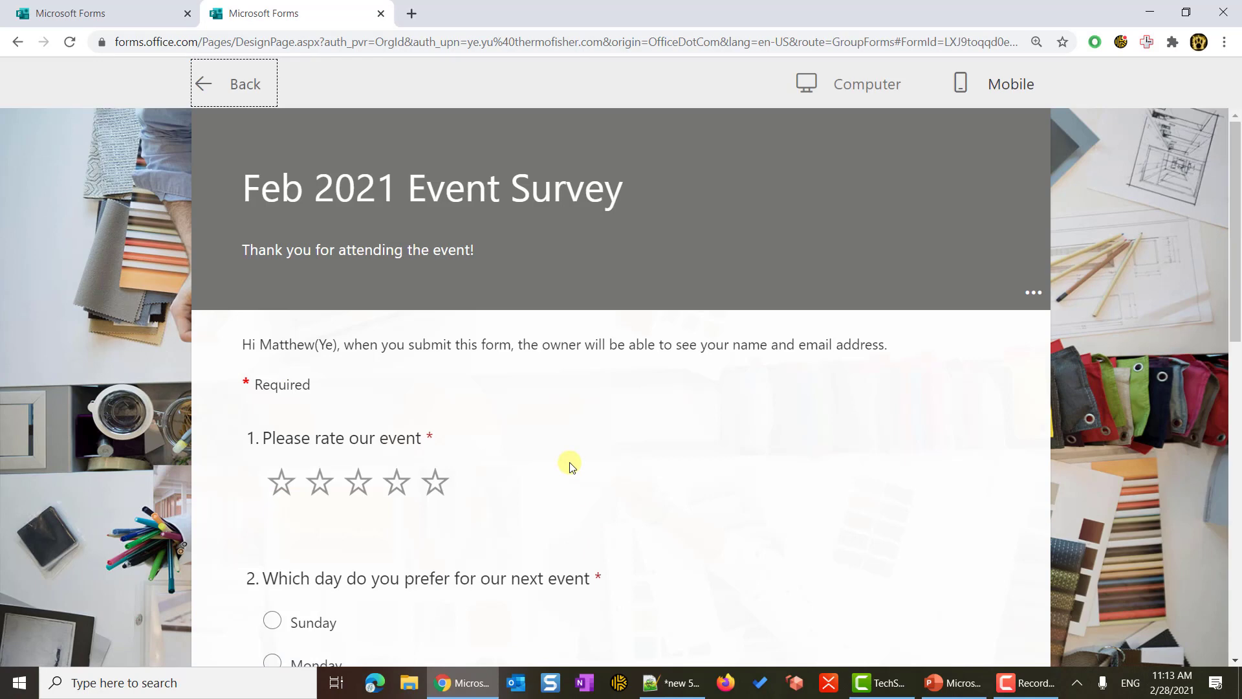
- Submit a test response choosing Sunday with the feedback 'test1'
scroll(570, 467, "down", 1)
scroll(570, 467, "down", 2)
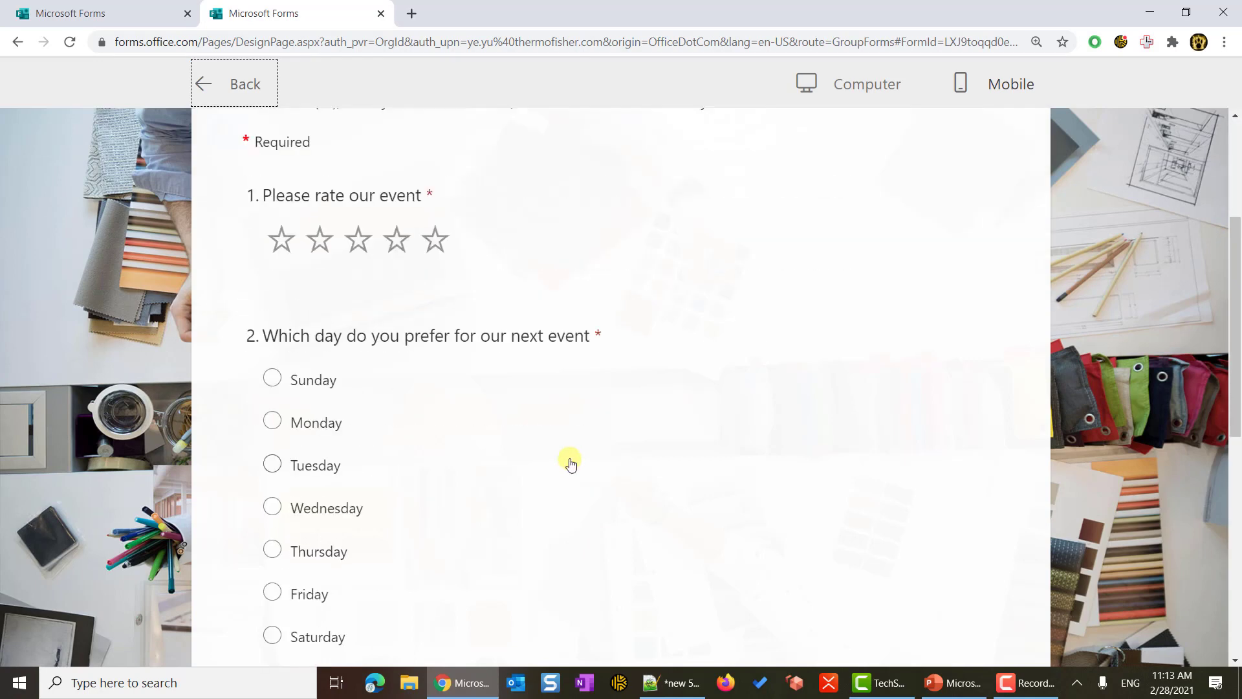
left_click(294, 381)
scroll(445, 449, "down", 1)
scroll(447, 454, "down", 3)
left_click(444, 456)
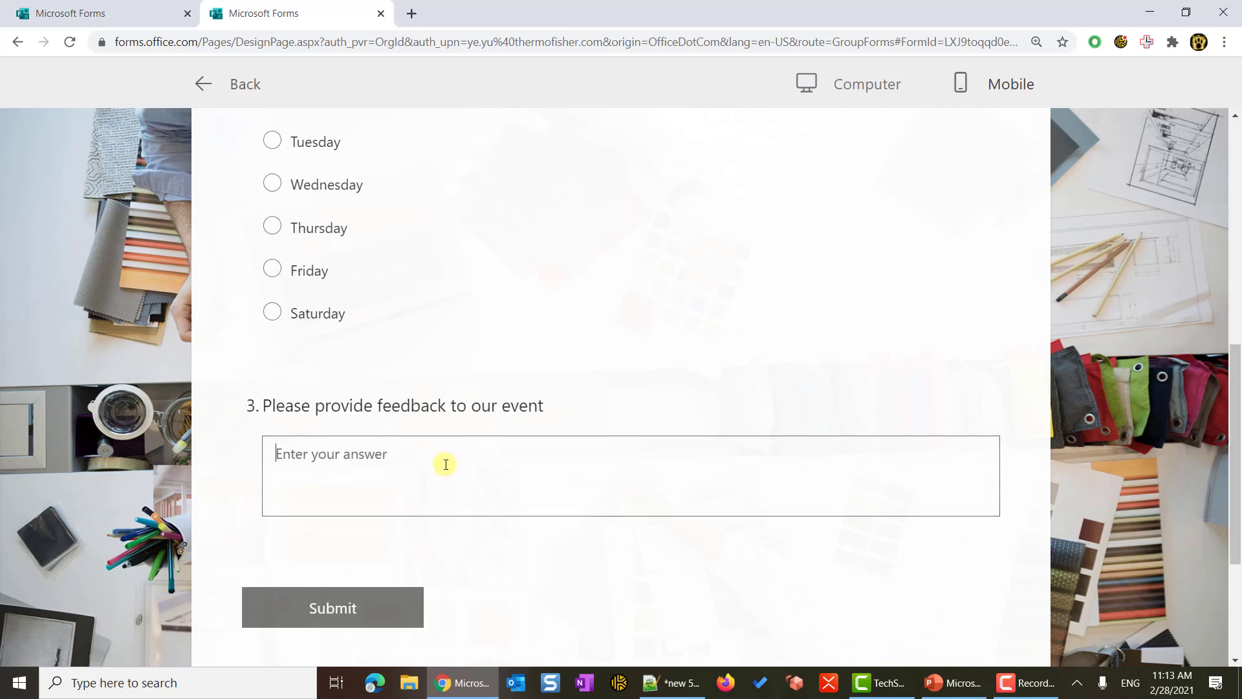
type("test1")
left_click(372, 614)
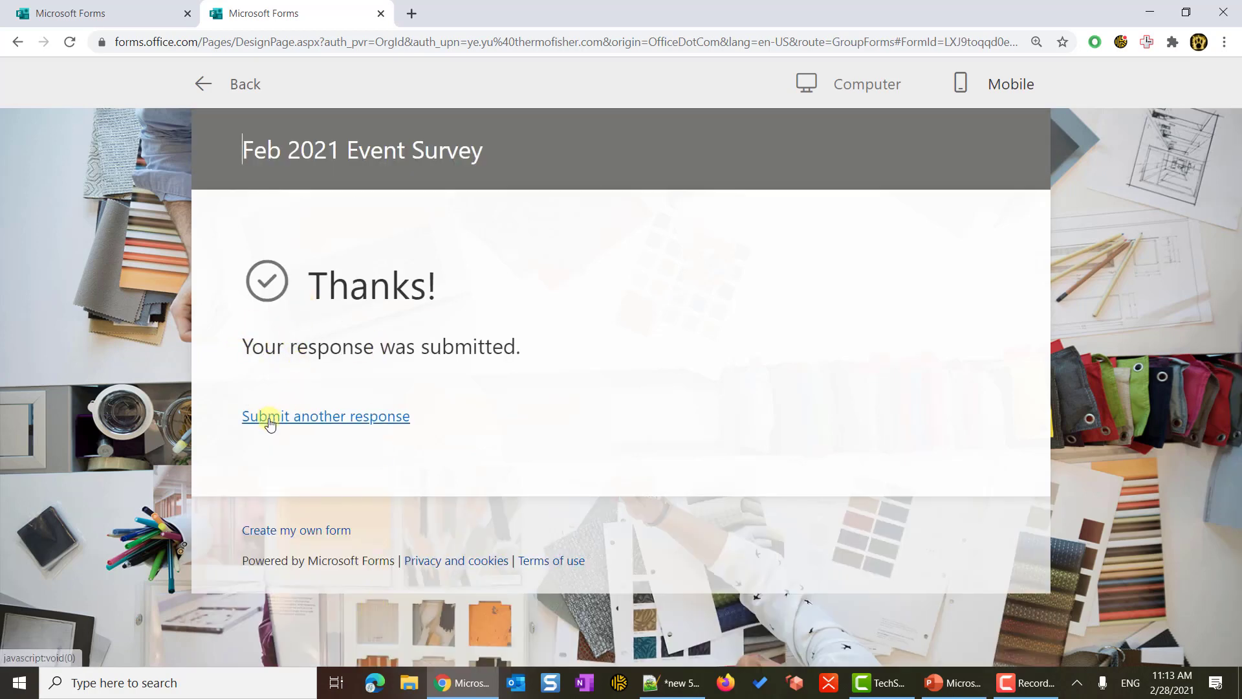
left_click(325, 418)
- Submit a four-star response choosing Sunday with the feedback 'test2'
left_click(397, 402)
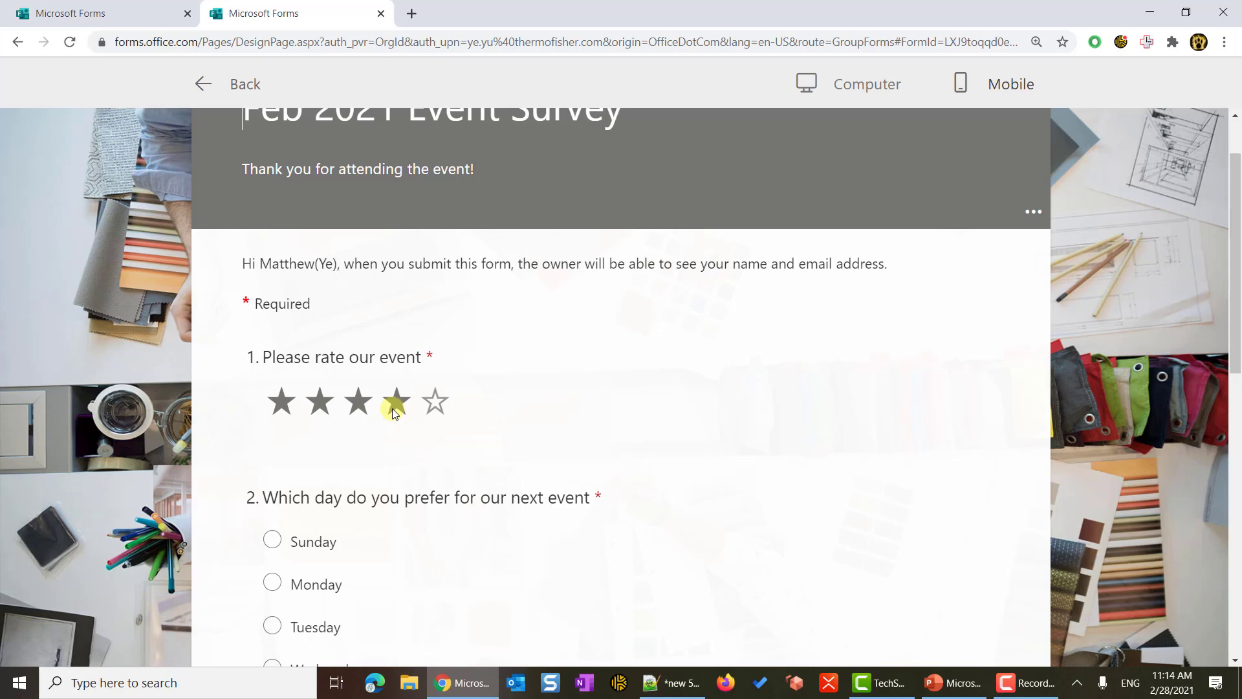
scroll(393, 408, "down", 4)
left_click(309, 300)
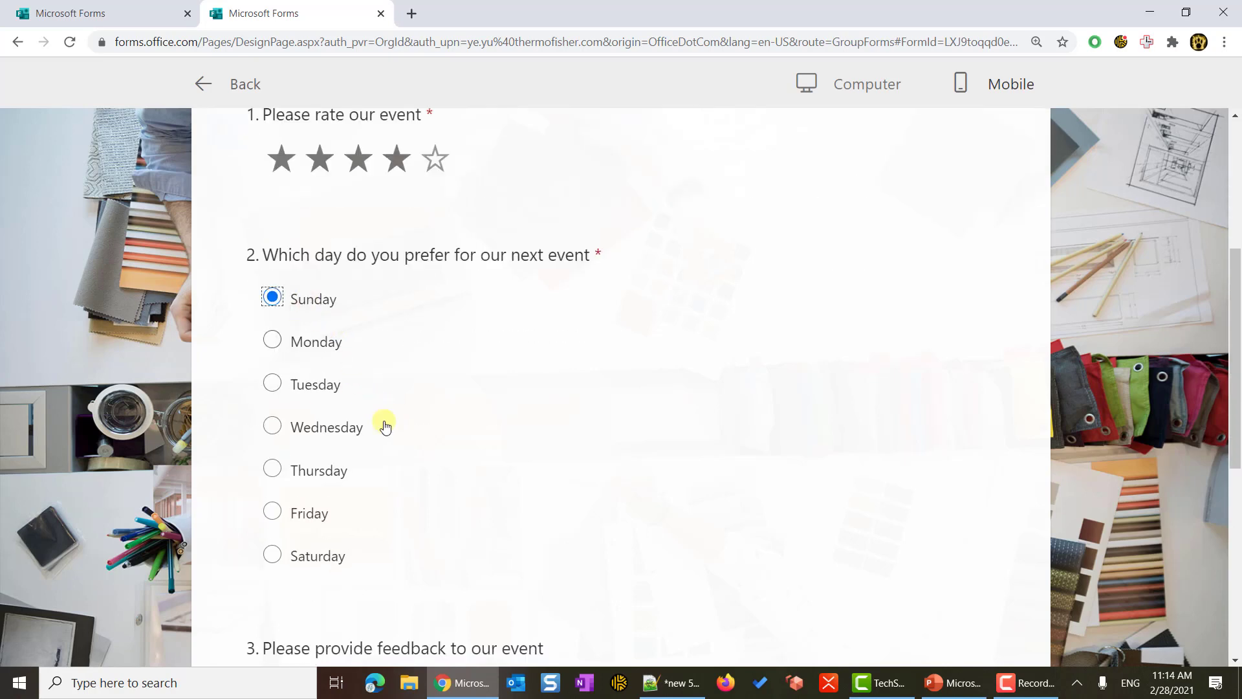
scroll(384, 427, "down", 3)
left_click(438, 527)
type("test")
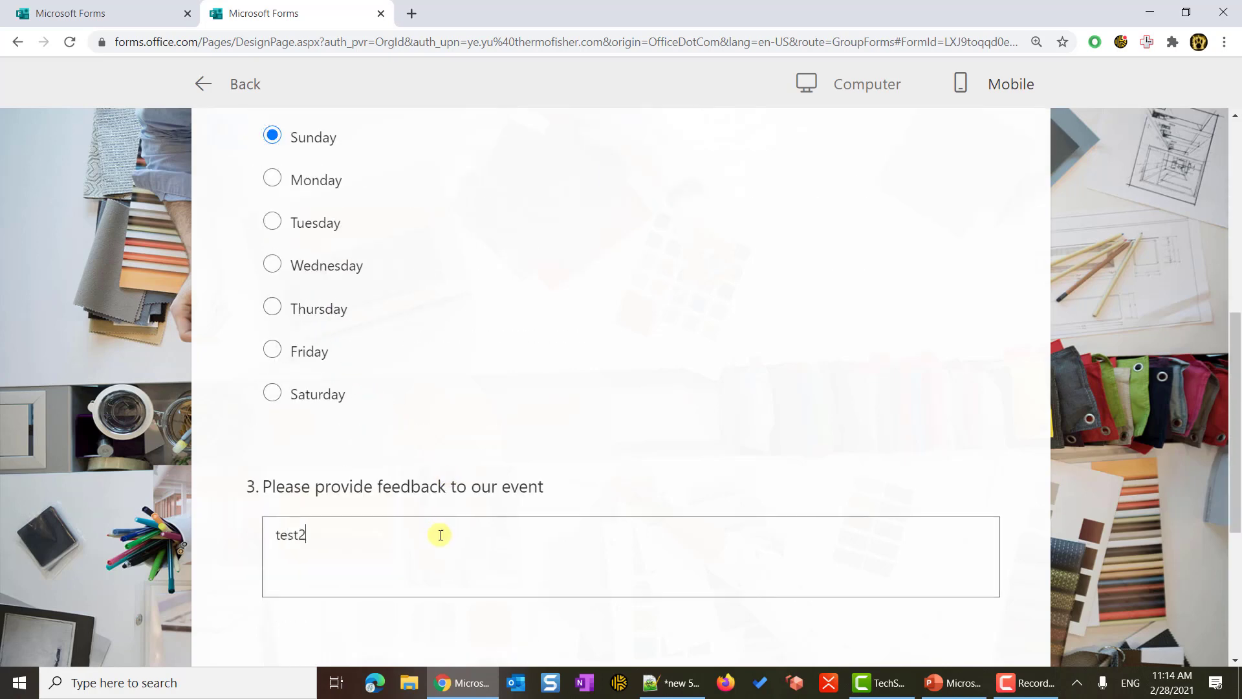
type("2")
scroll(401, 505, "down", 4)
left_click(369, 449)
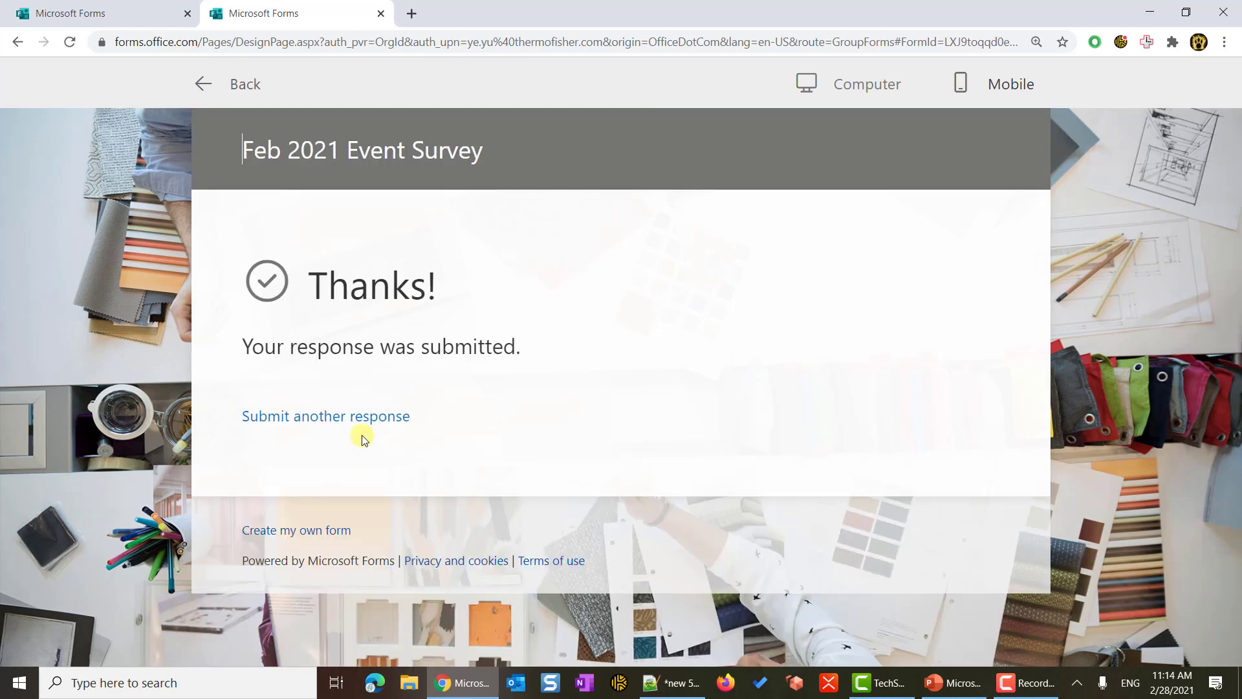
- Submit another response choosing Wednesday with the feedback 'test3'
left_click(347, 416)
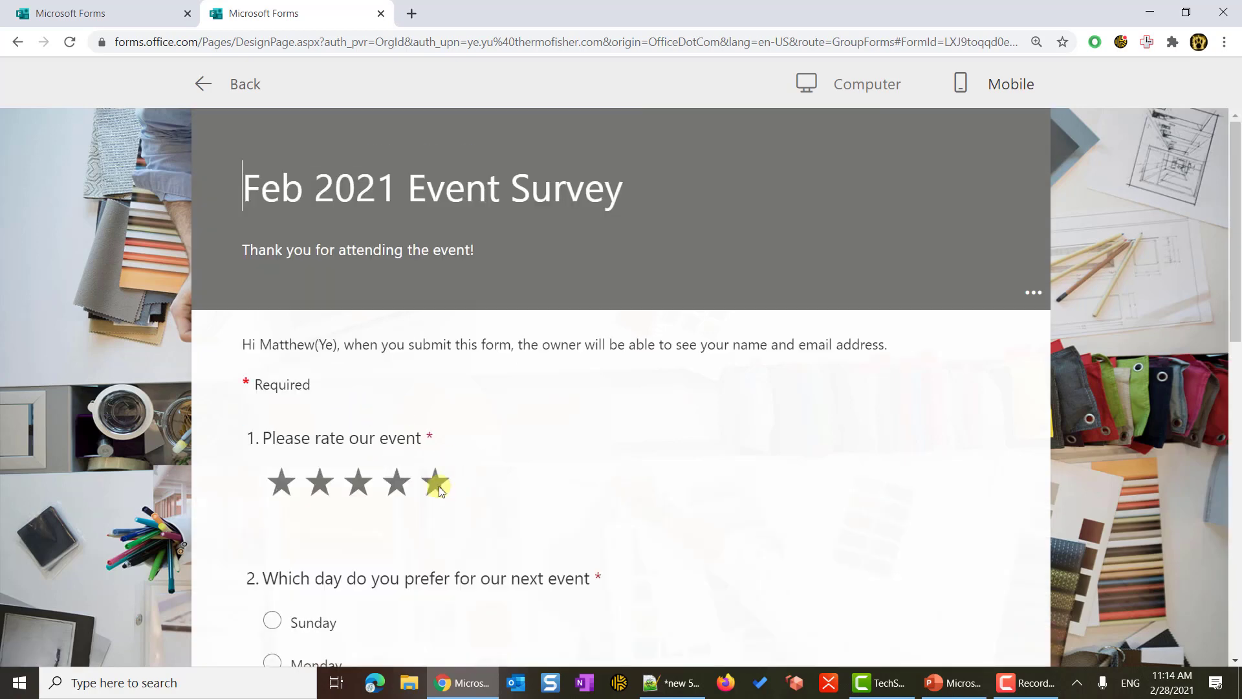
scroll(437, 488, "down", 3)
left_click(337, 510)
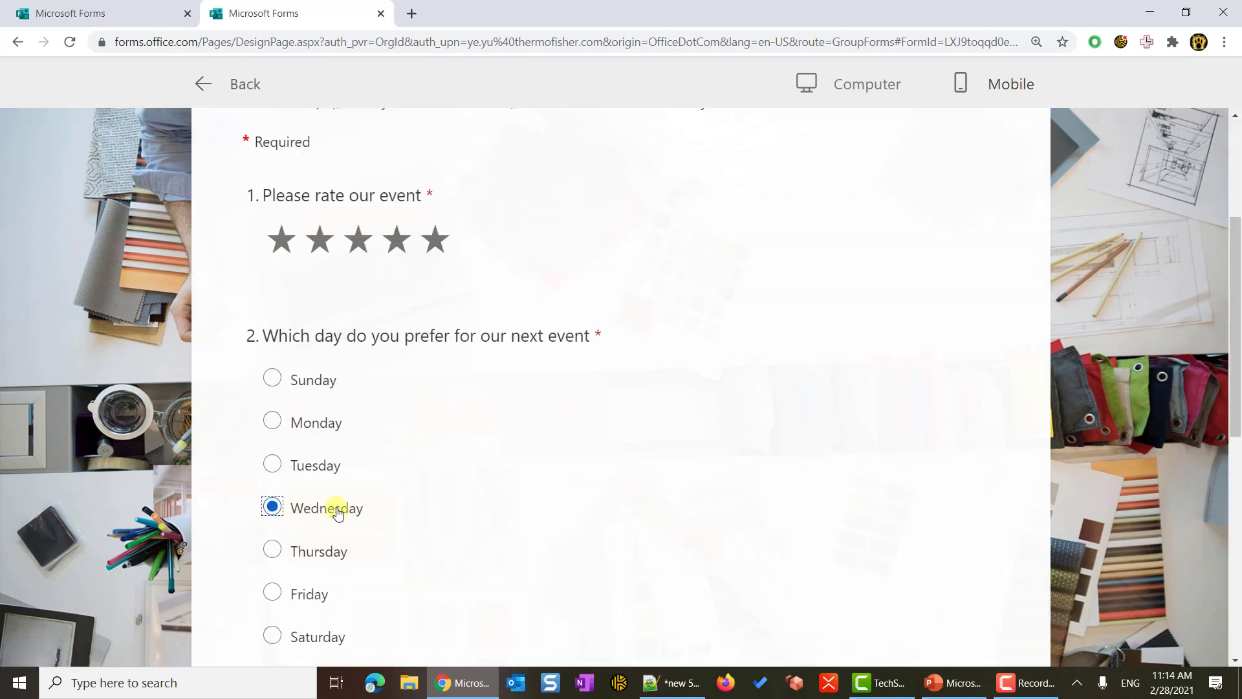
scroll(336, 510, "down", 3)
left_click(368, 535)
type("test3")
scroll(373, 529, "down", 3)
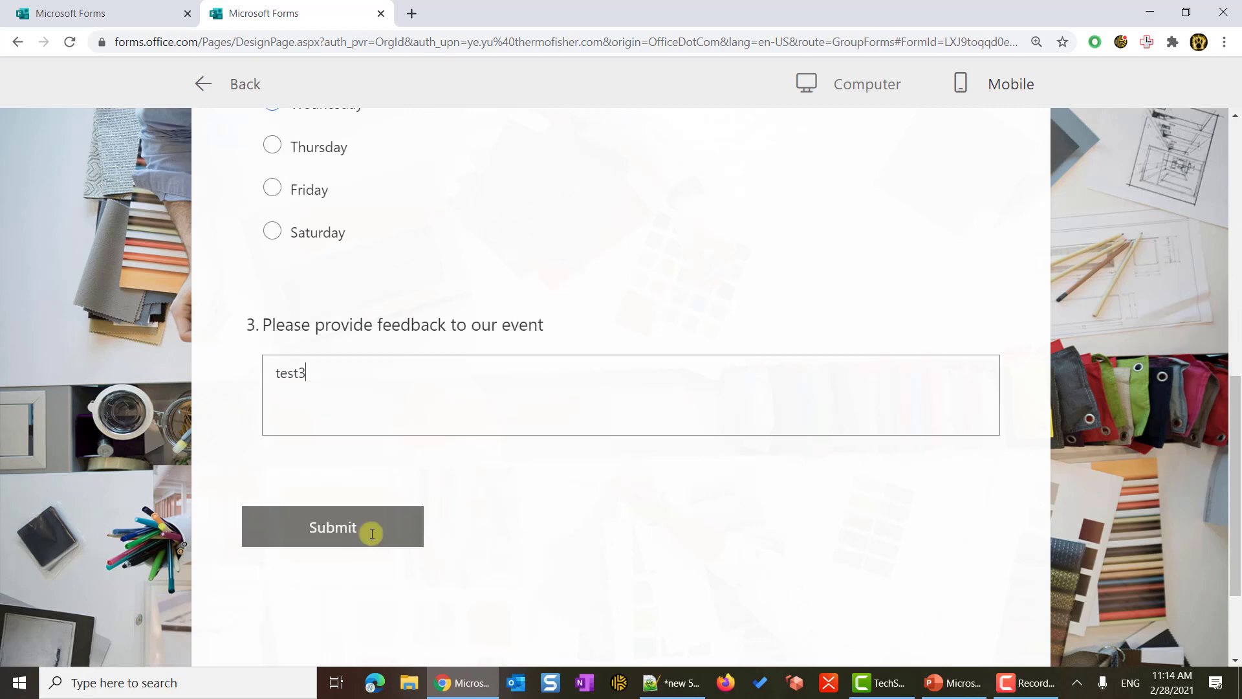
left_click(375, 447)
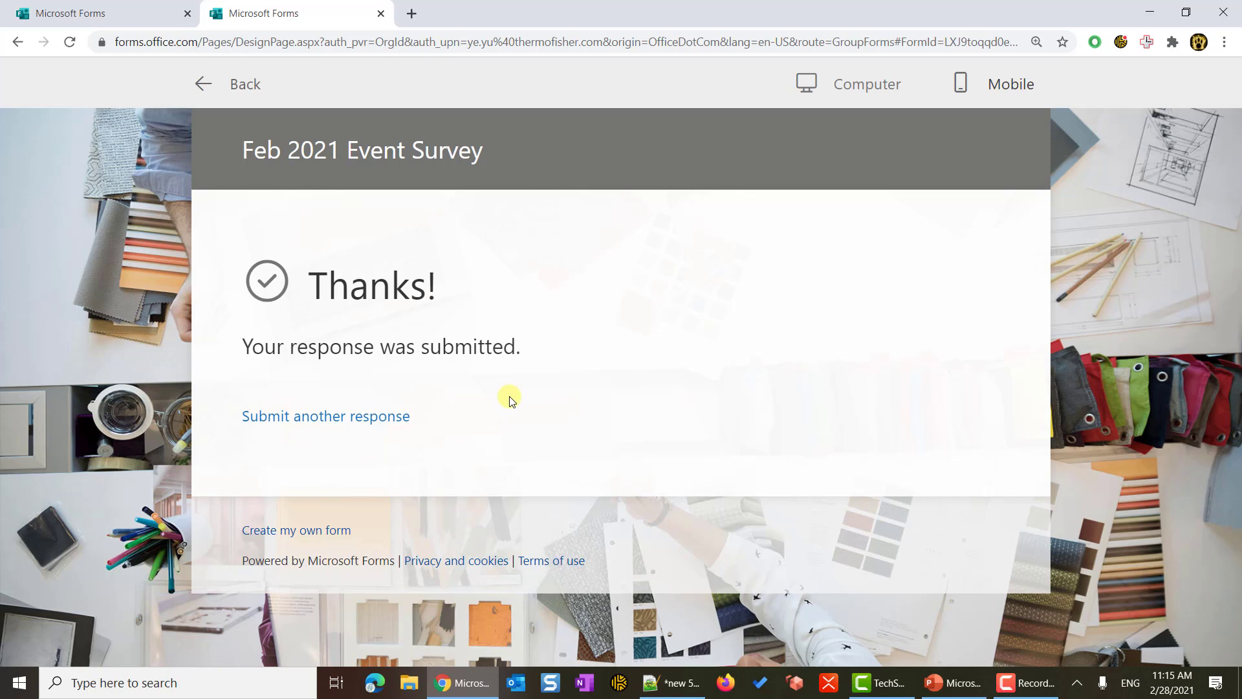
- Review the survey's Responses summary and open the three test responses in Excel
left_click(204, 93)
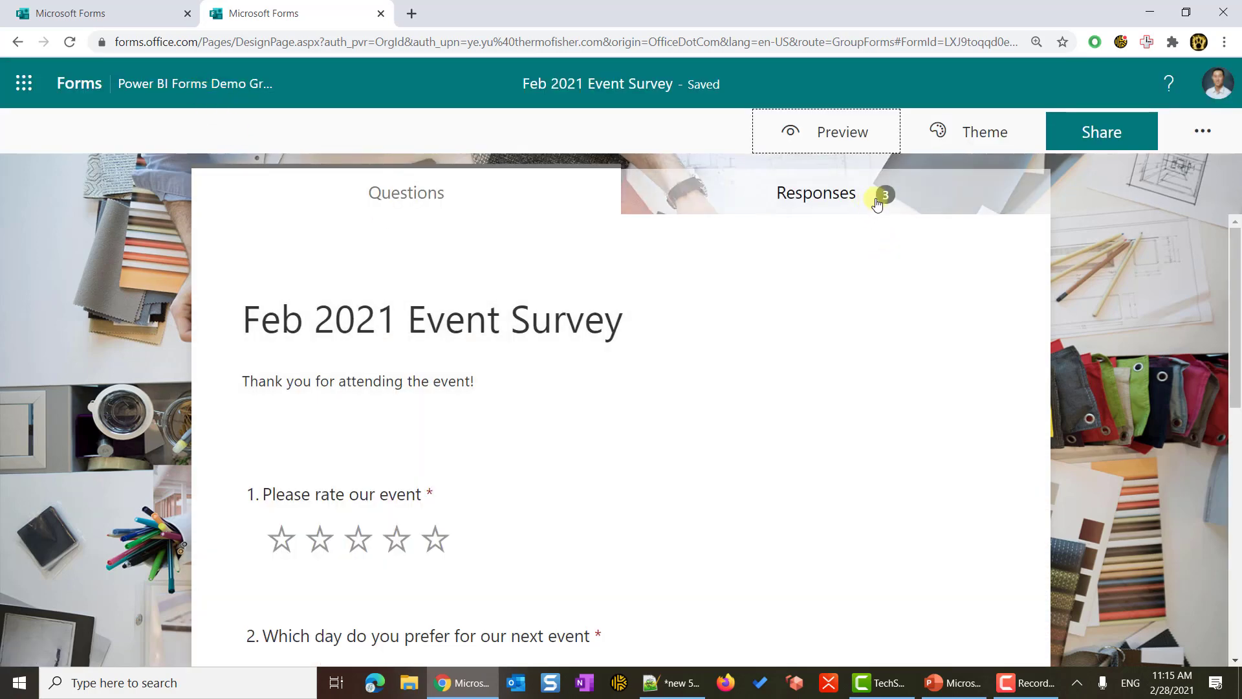
left_click(877, 203)
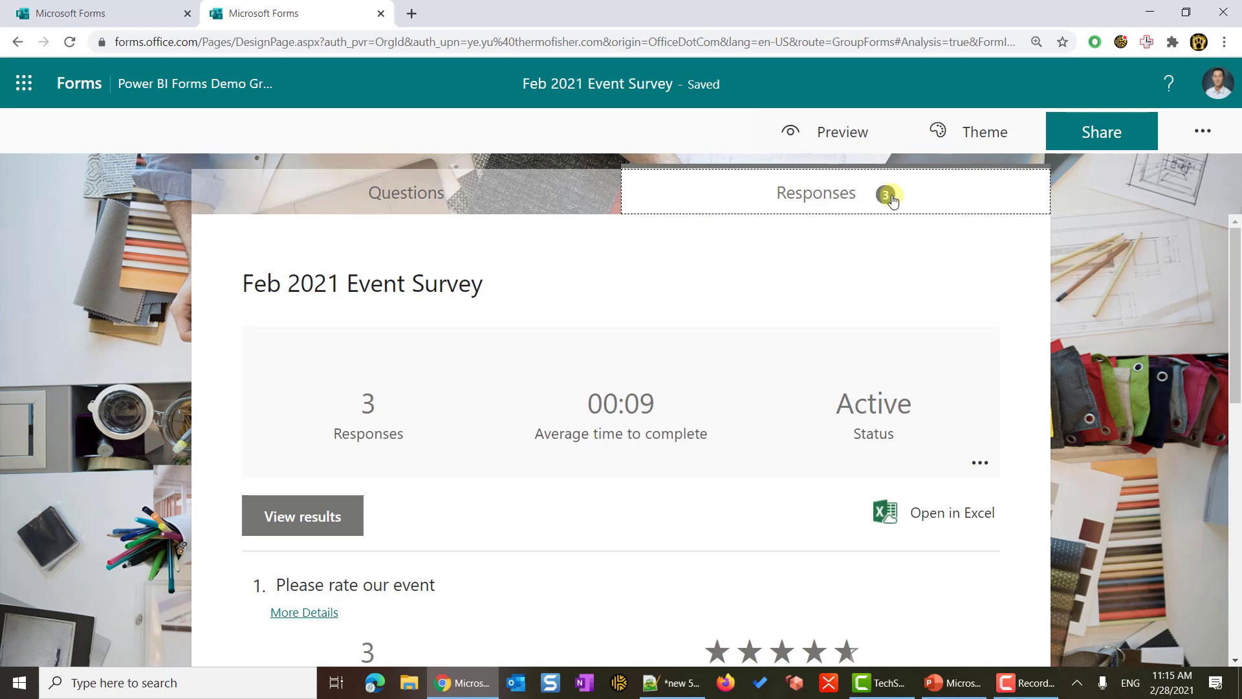
scroll(678, 448, "down", 3)
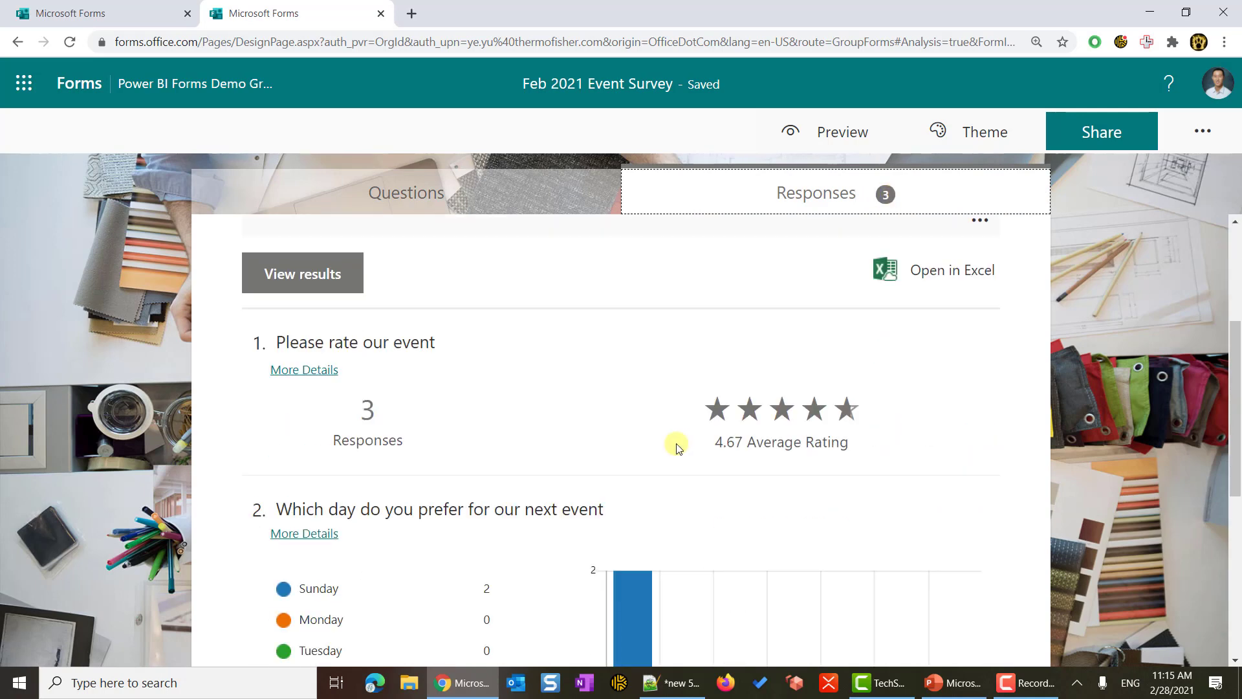
scroll(678, 448, "down", 5)
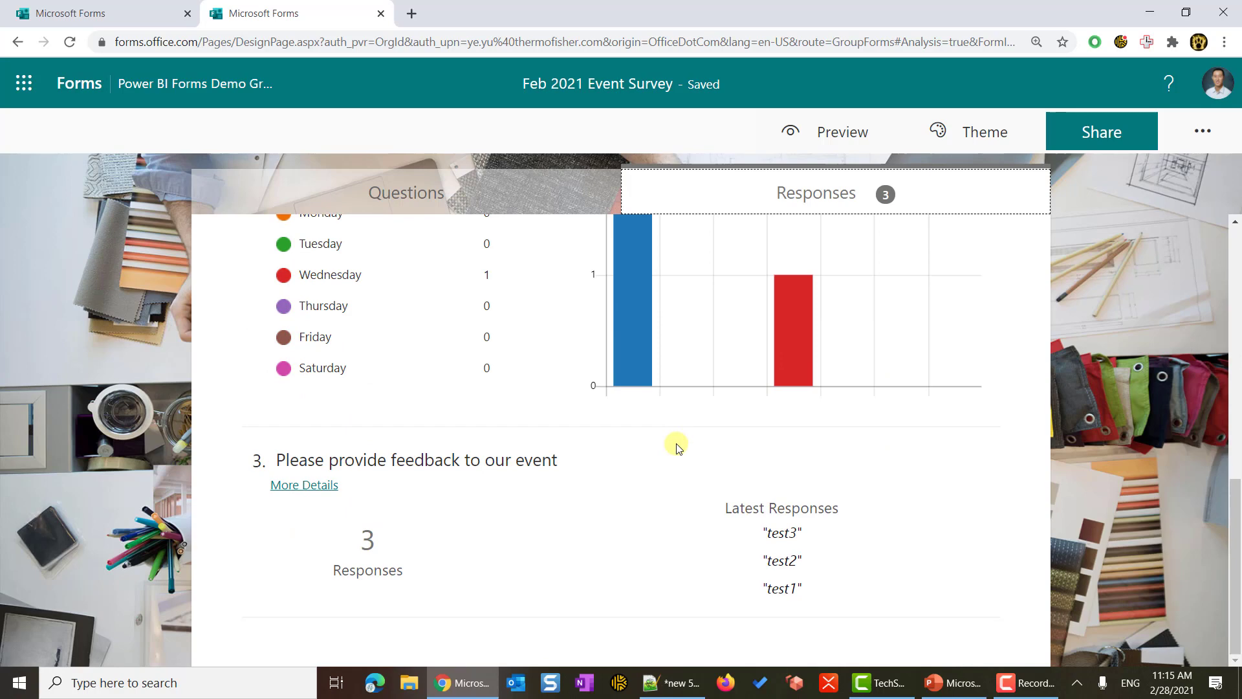
scroll(678, 448, "up", 8)
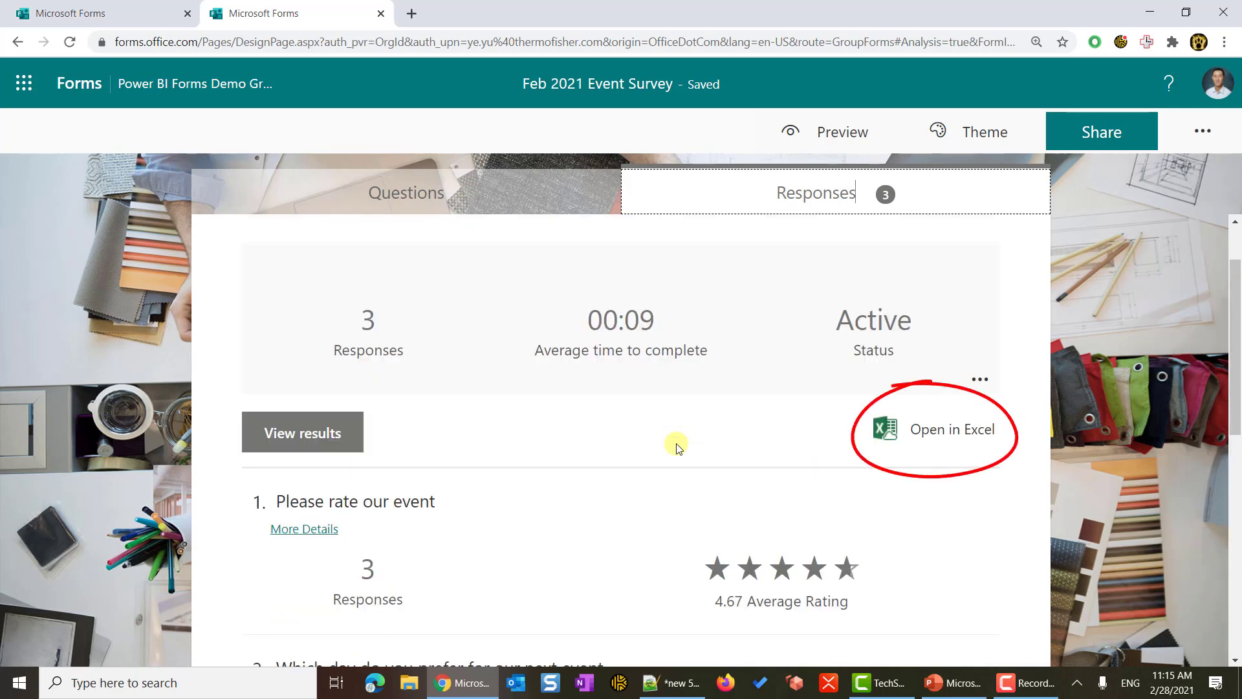
left_click(896, 441)
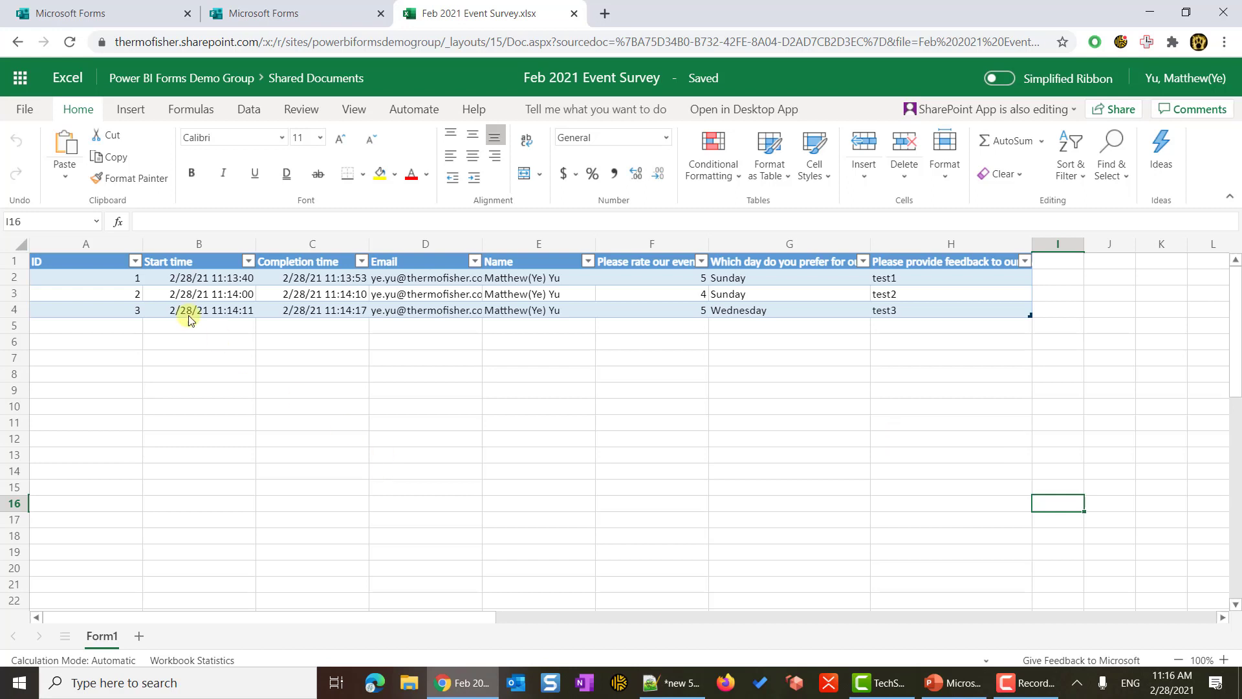
- Walk through the ID, Start time, Completion time, Email and Name column headers
left_click(83, 266)
left_click_drag(169, 258, 543, 262)
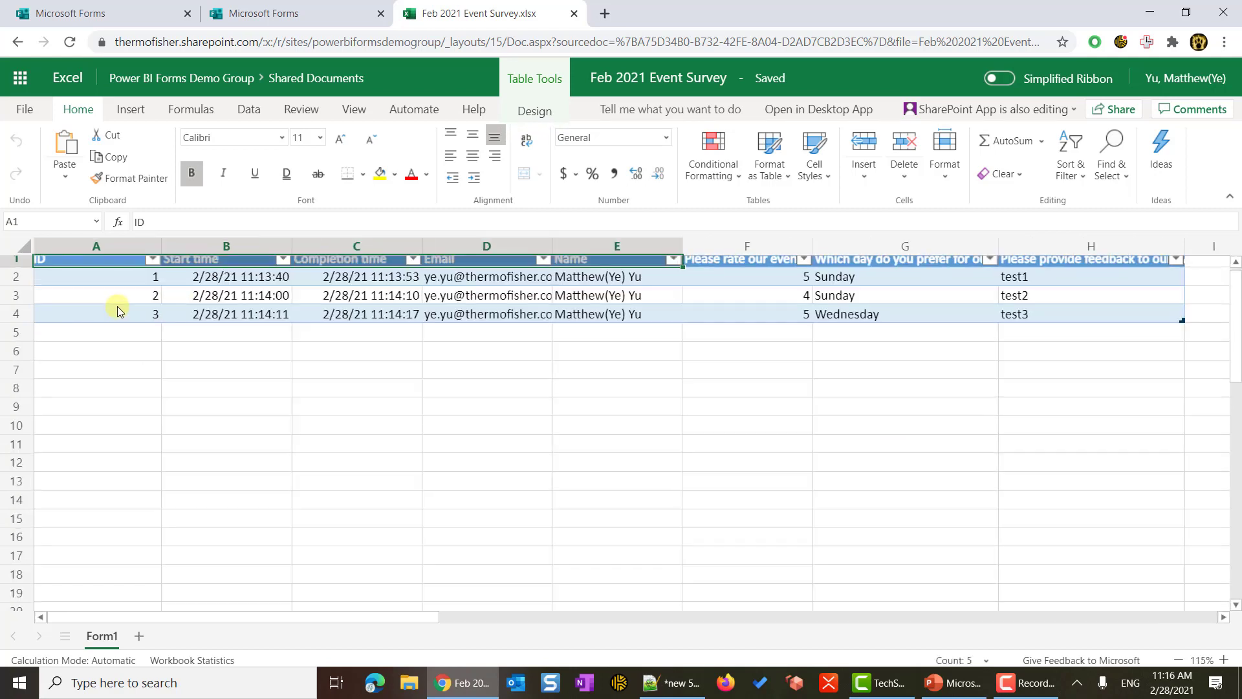
scroll(241, 461, "up", 3)
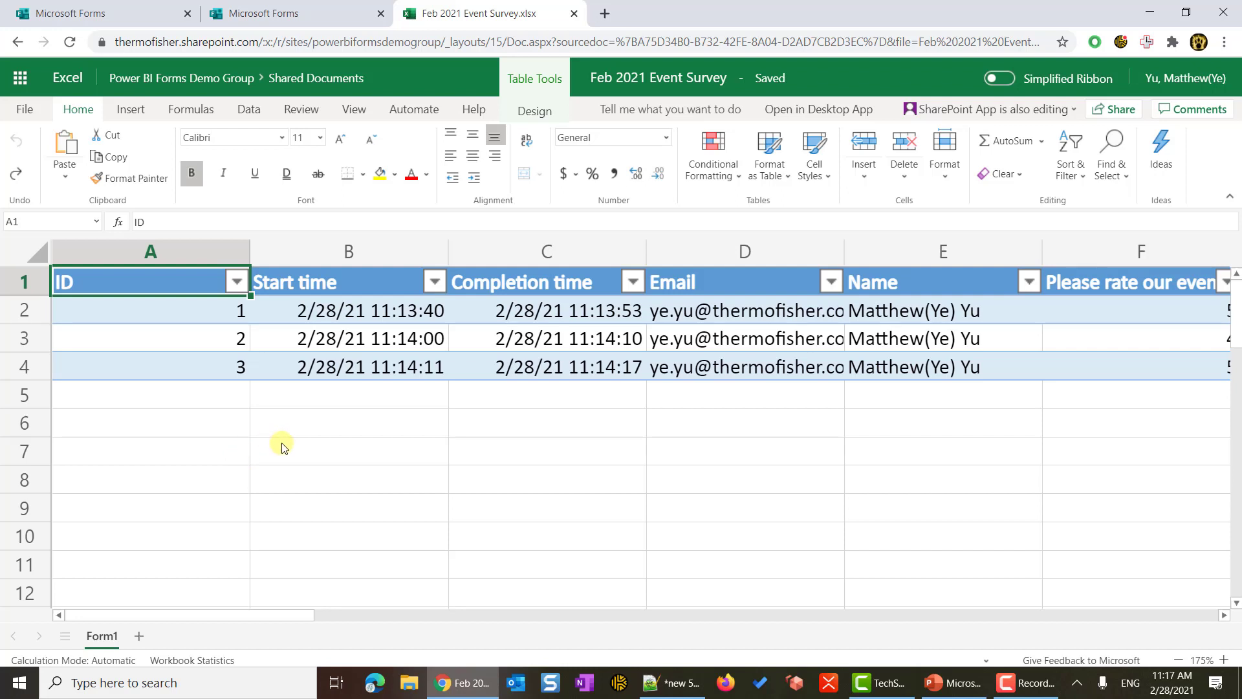
left_click(319, 282)
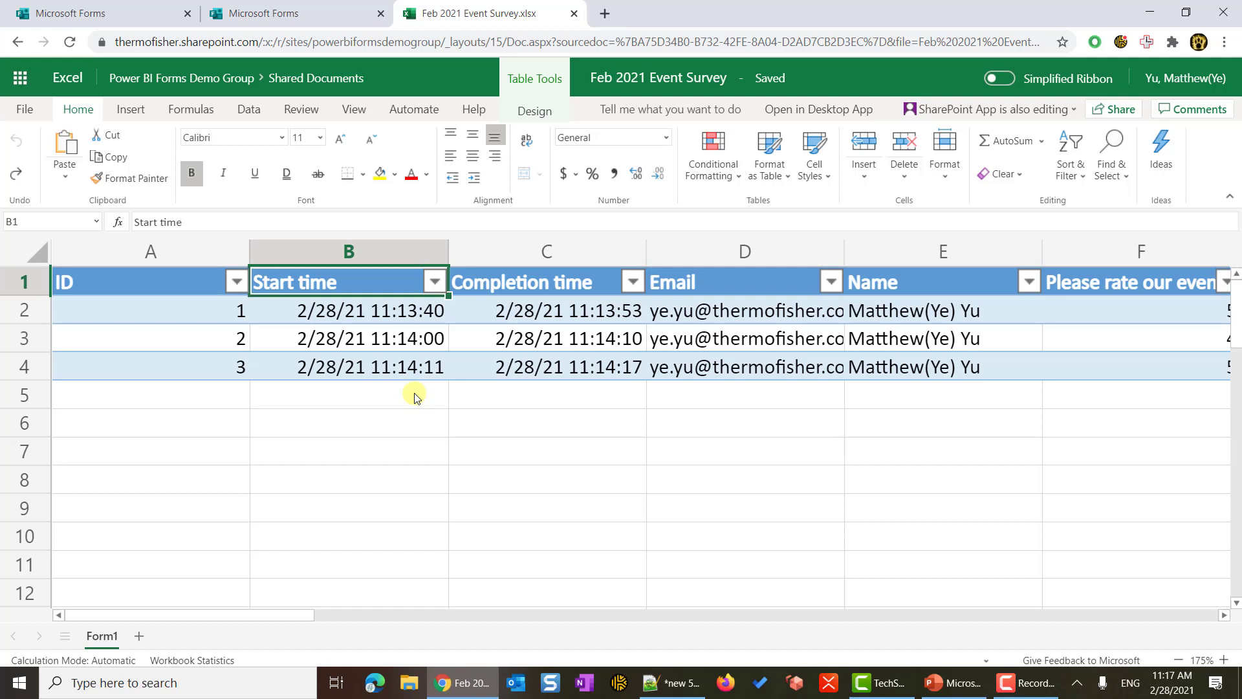
left_click(571, 283)
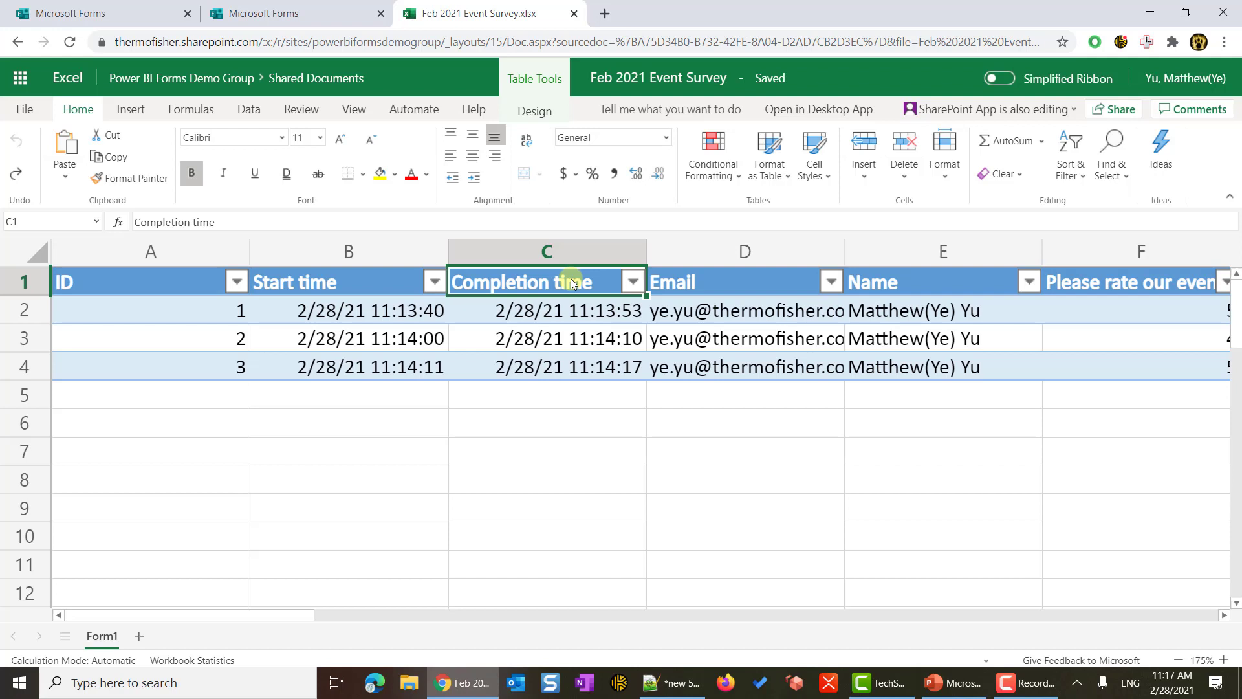
left_click(787, 288)
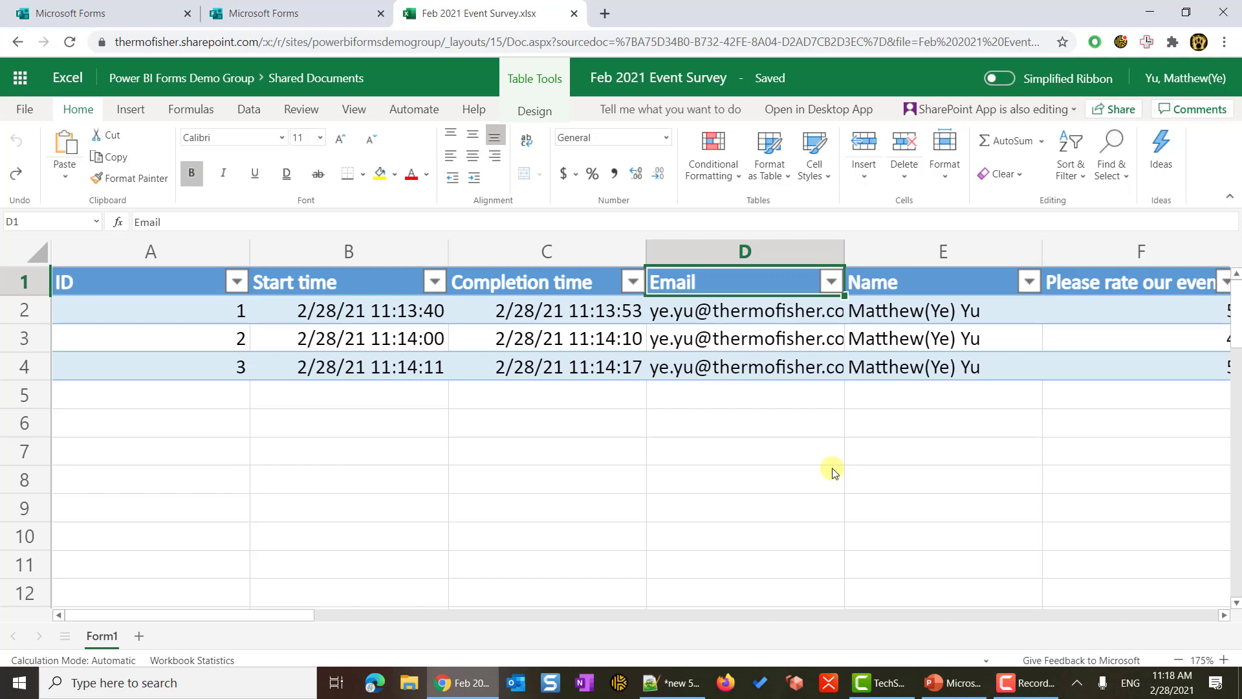
left_click(903, 280)
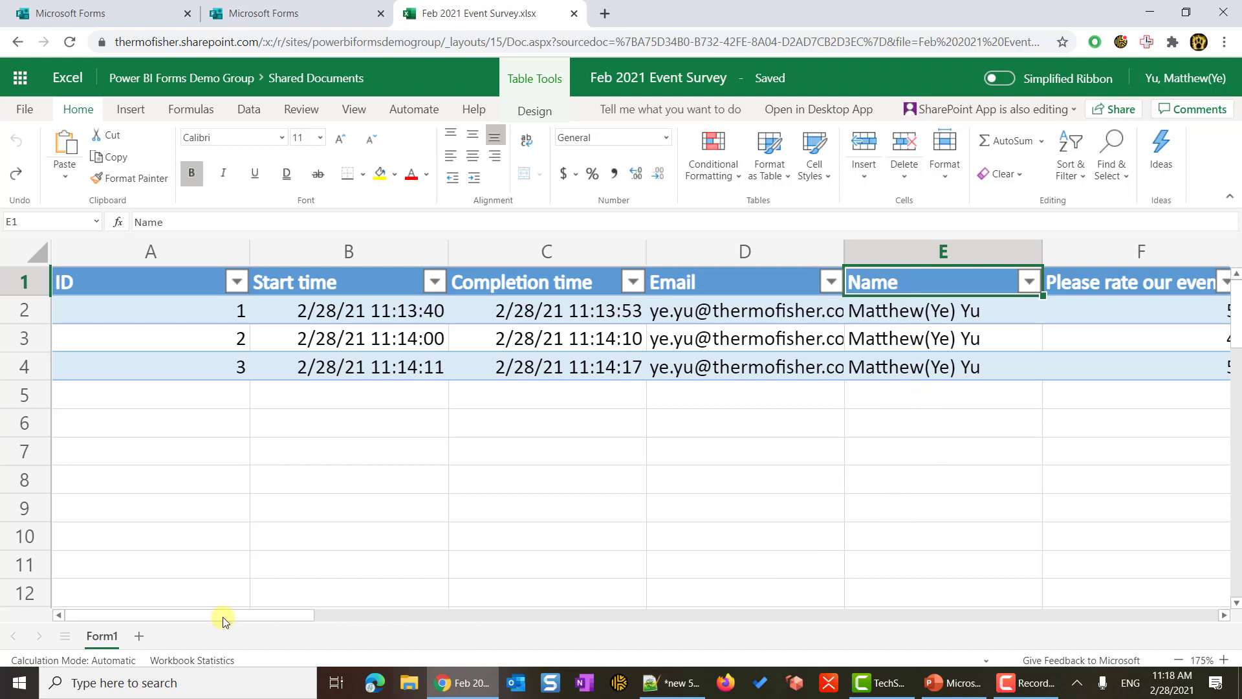
left_click_drag(222, 621, 421, 620)
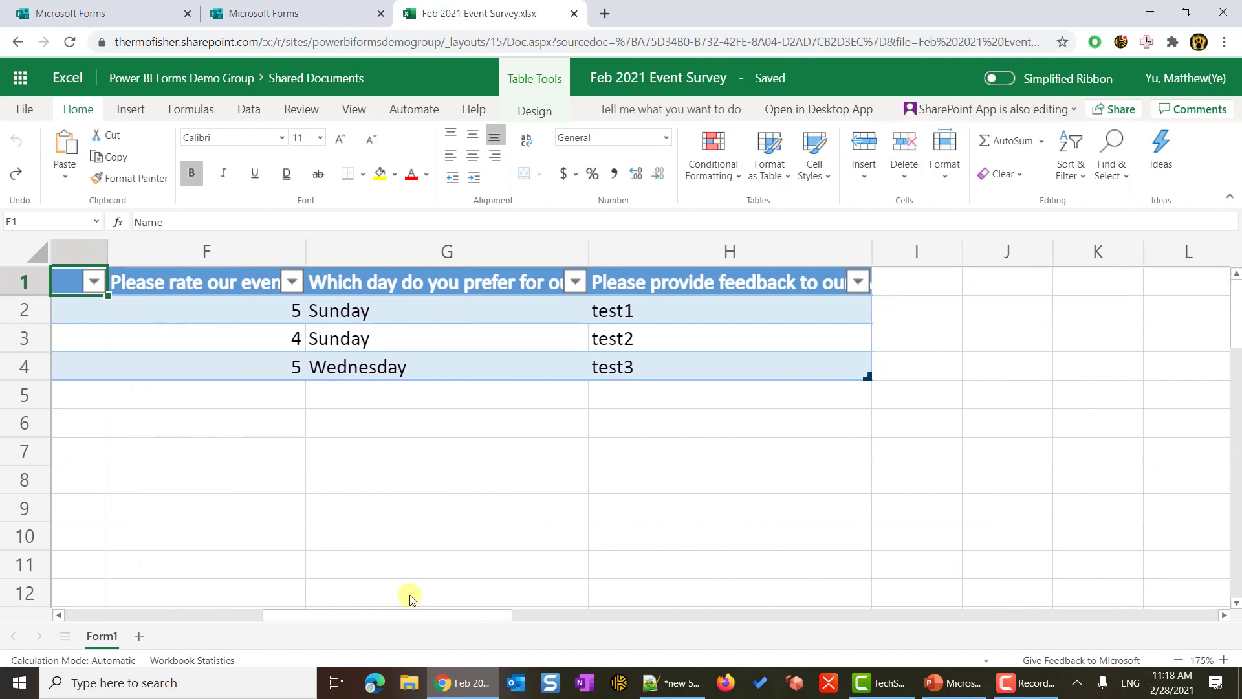
- Match the rating column F and preferred-day column G, with its two Sunday answers, to questions 1 and 2
left_click(220, 287)
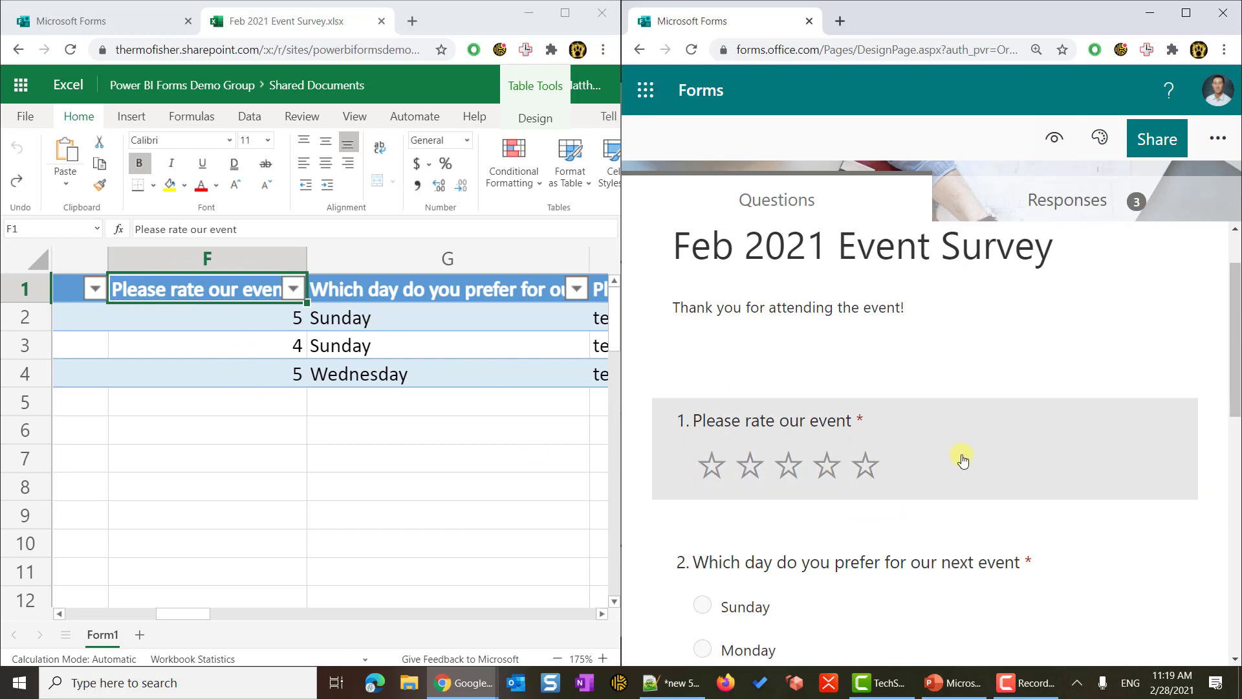
scroll(962, 457, "down", 3)
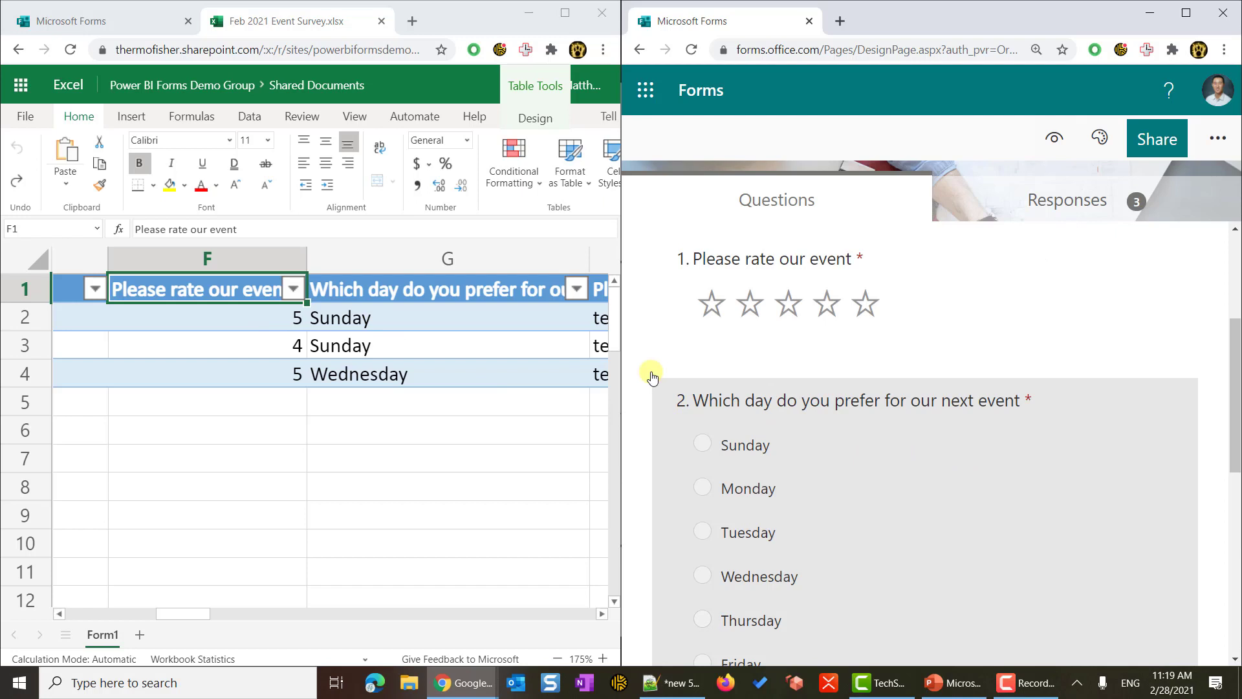
left_click(444, 289)
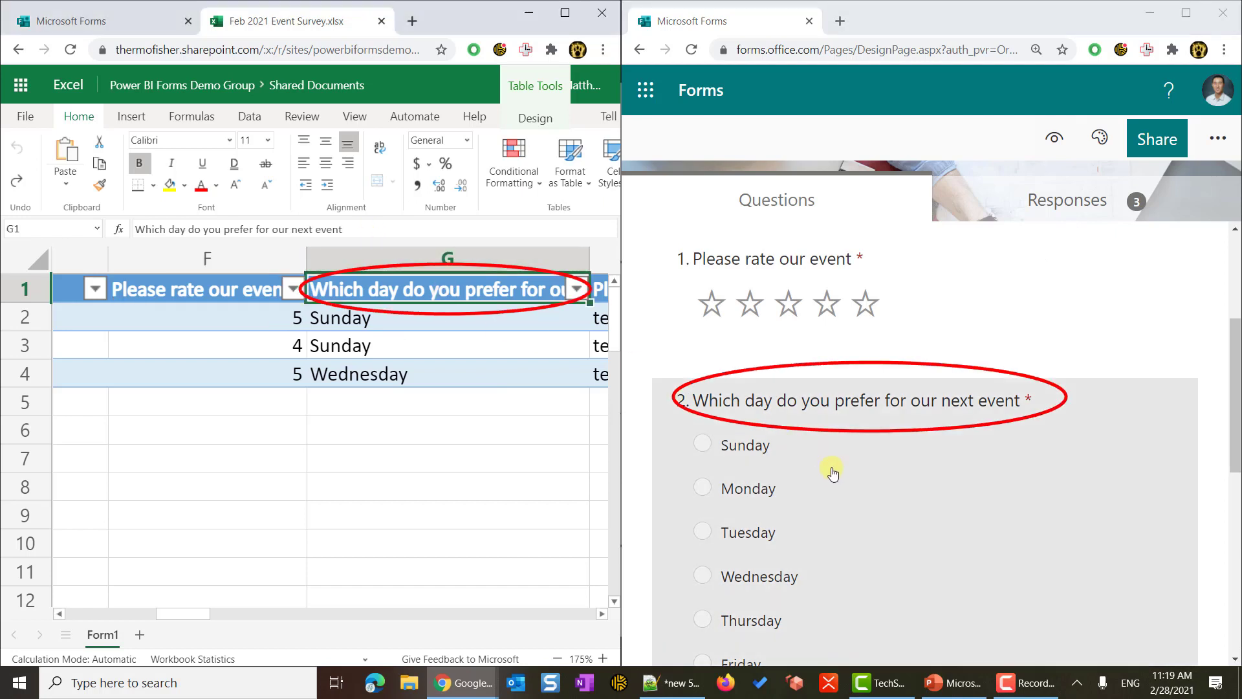
left_click(410, 321)
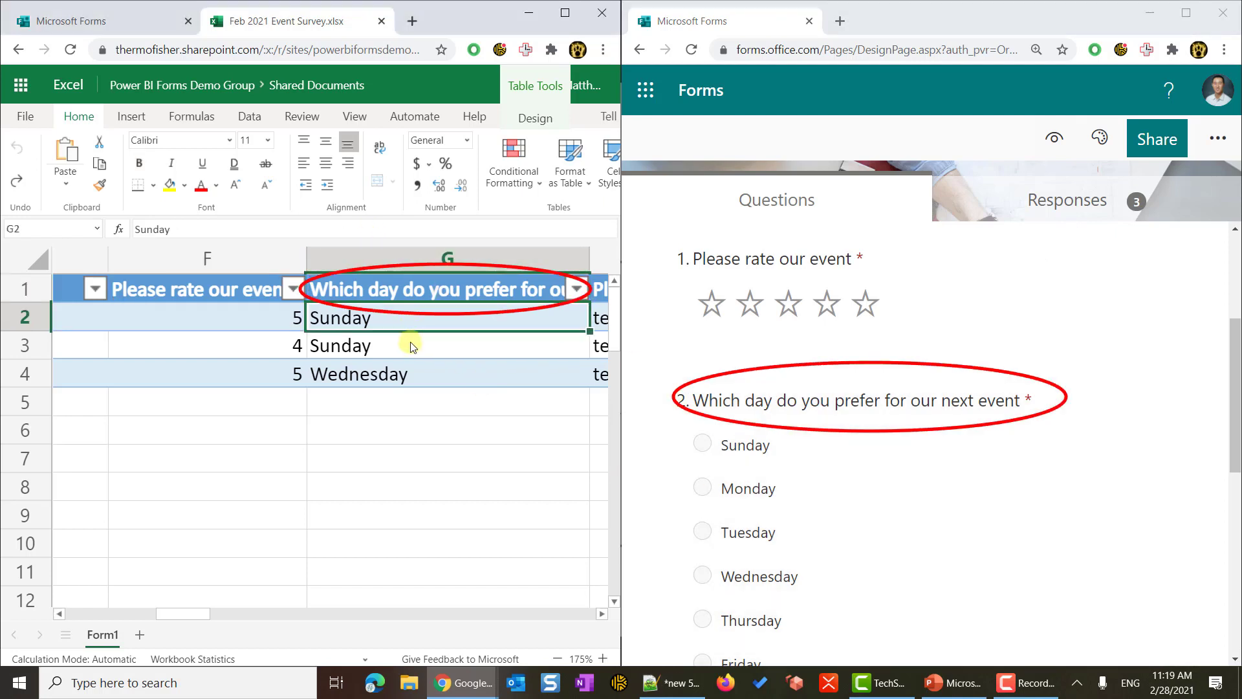
left_click(428, 348)
- Match feedback column H, 'Please provide feedback to our event', and its test1–test3 answers to question 3
scroll(458, 388, "right", 2)
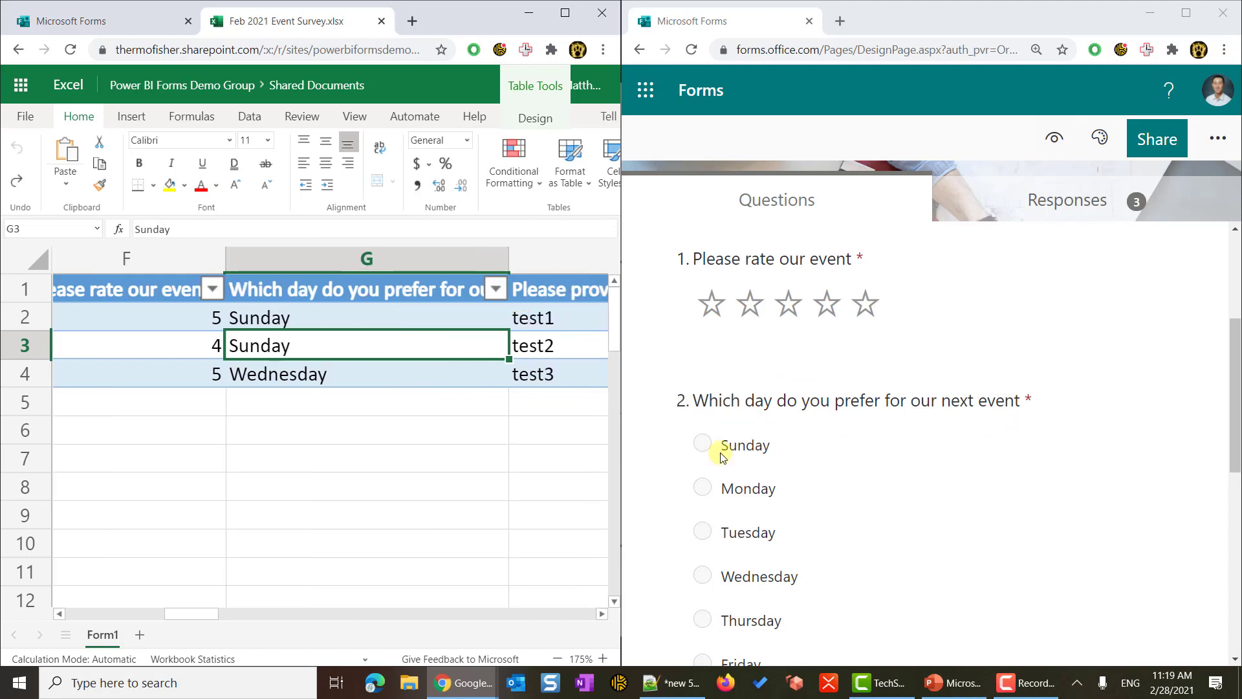
scroll(901, 502, "down", 5)
scroll(453, 359, "right", 2)
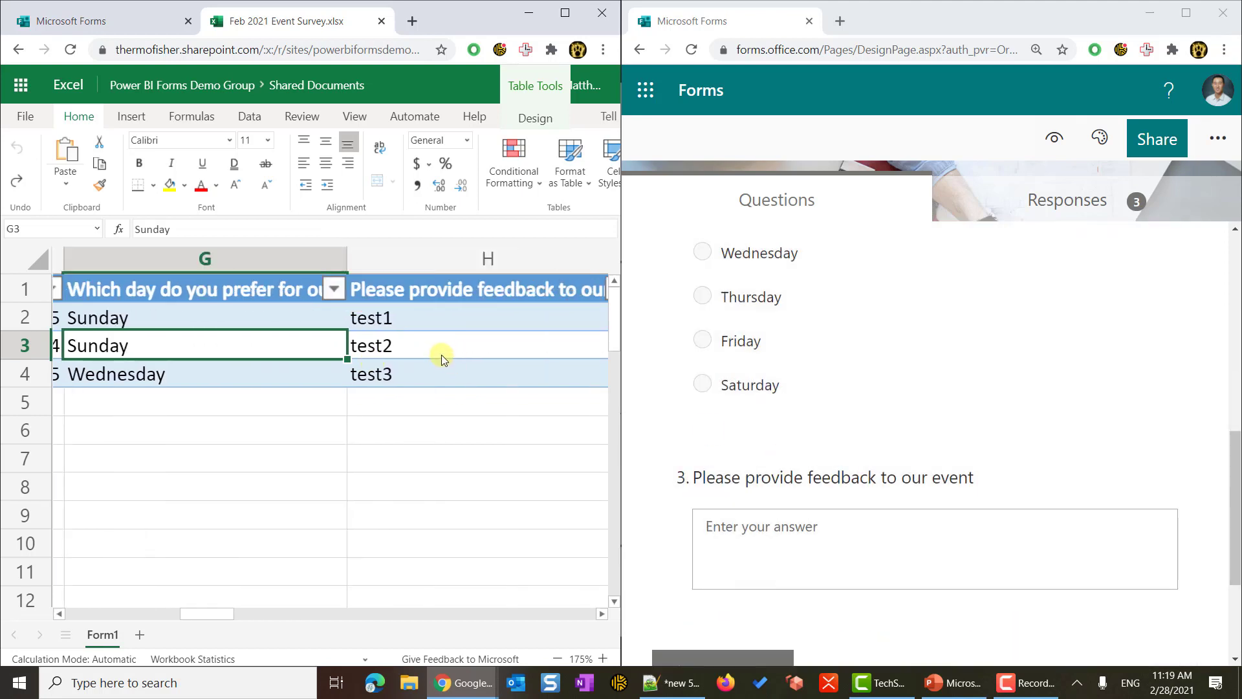
scroll(421, 349, "right", 2)
left_click(361, 297)
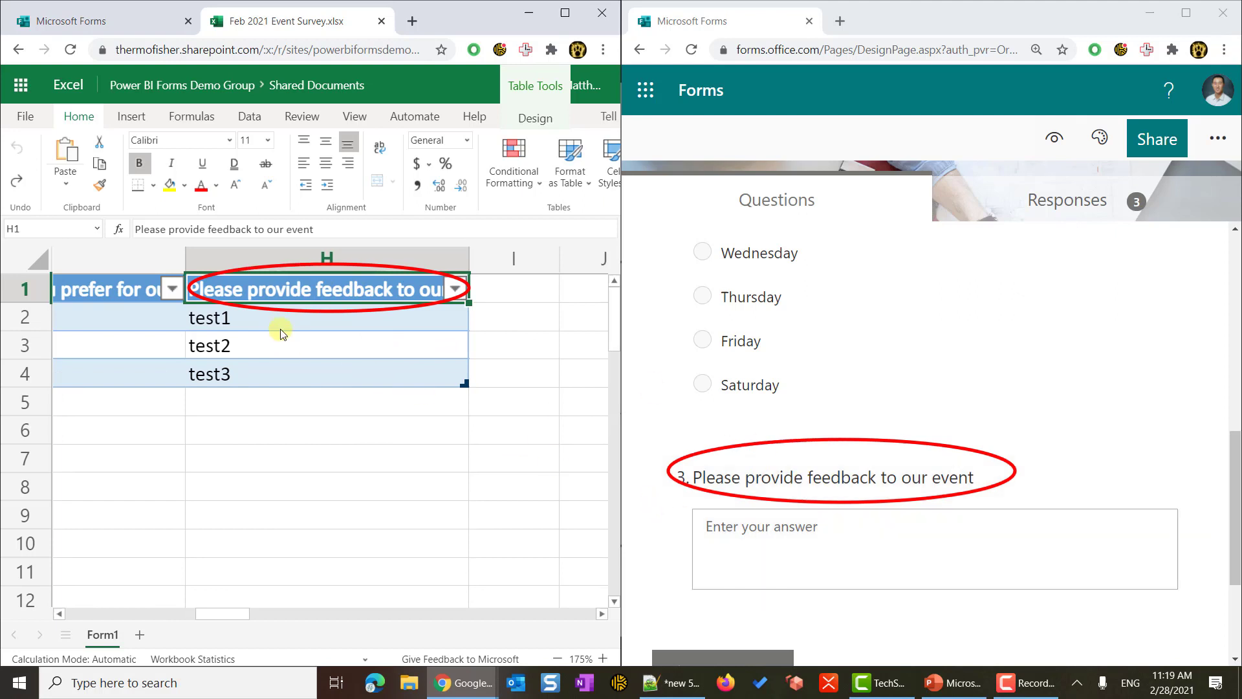
left_click_drag(270, 322, 266, 371)
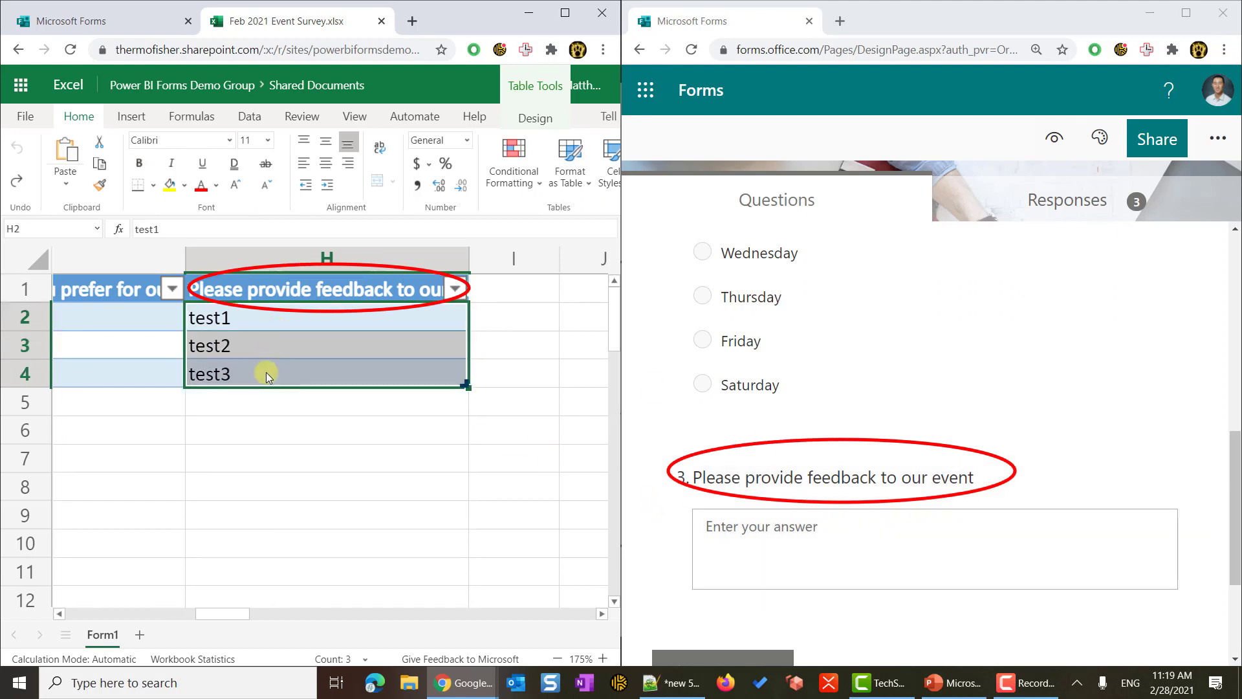
left_click(266, 371)
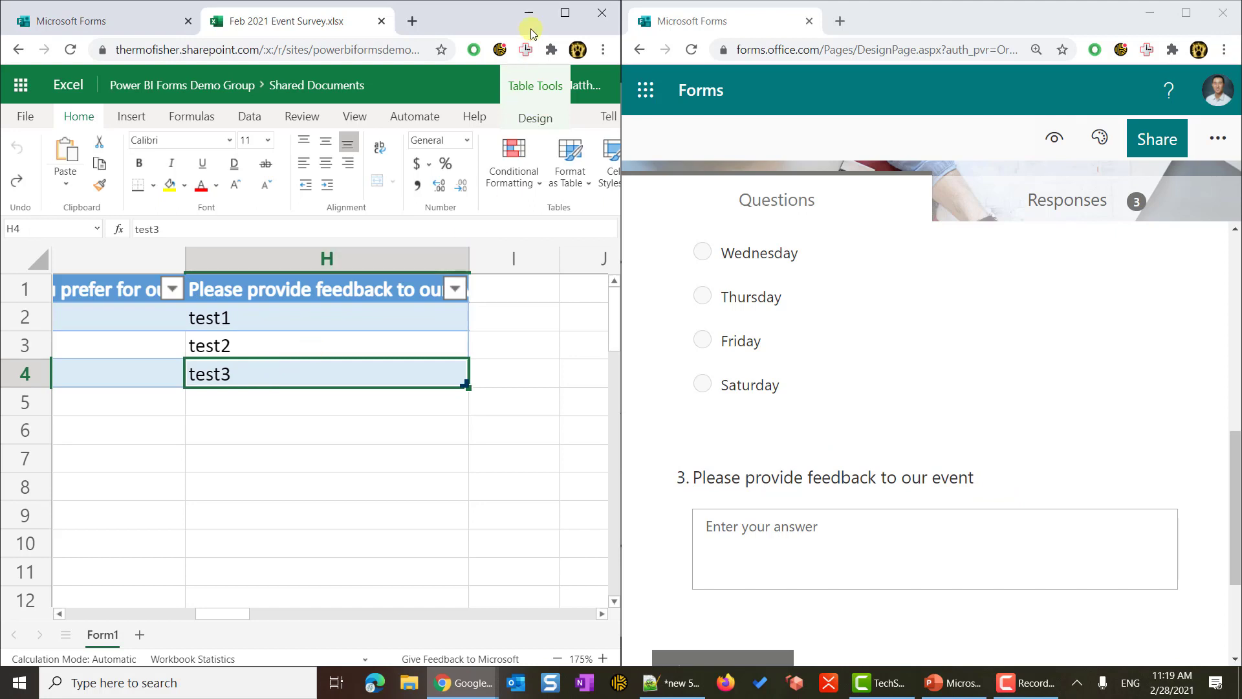
- Maximize Excel Online and open Feb 2021 Event Survey.xlsx in the desktop app via File > Info
left_click(566, 14)
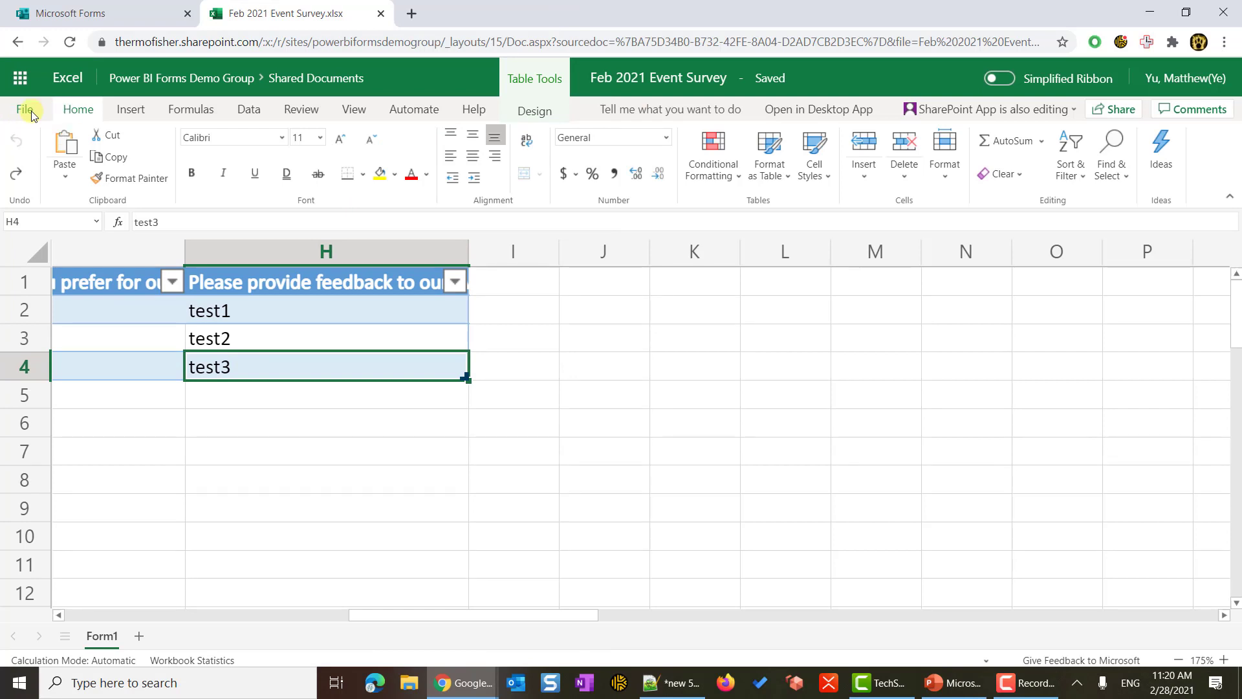
left_click(31, 112)
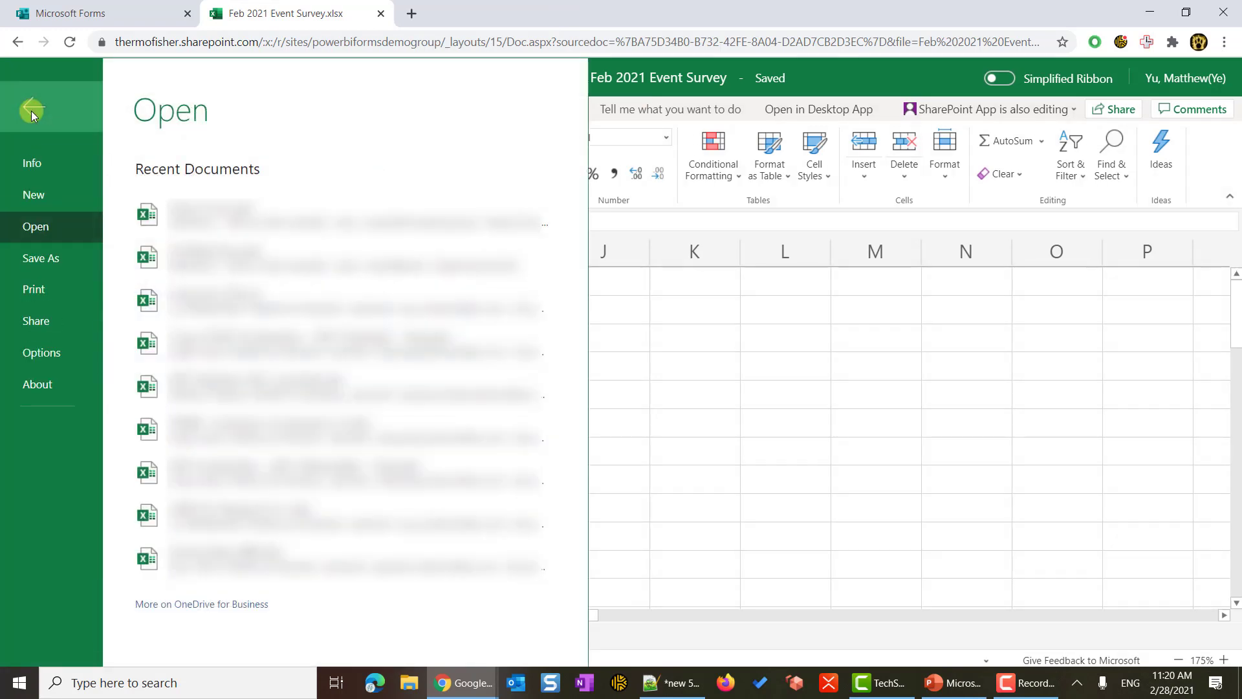
left_click(72, 172)
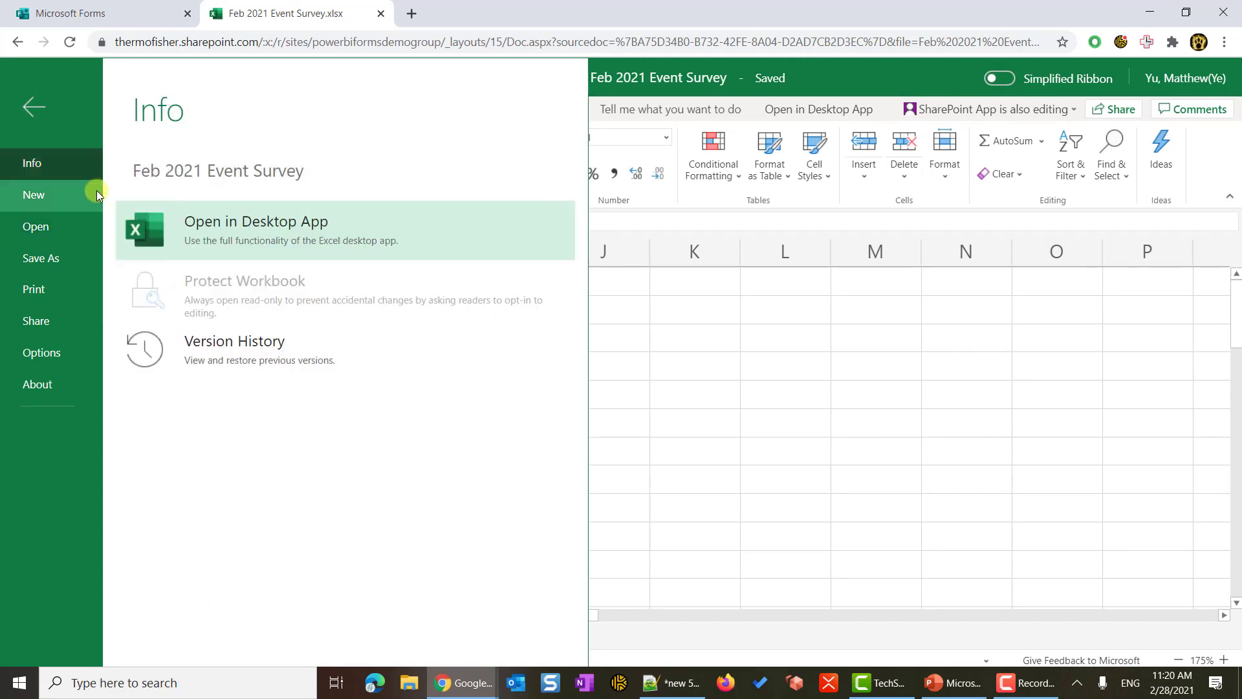
left_click(204, 235)
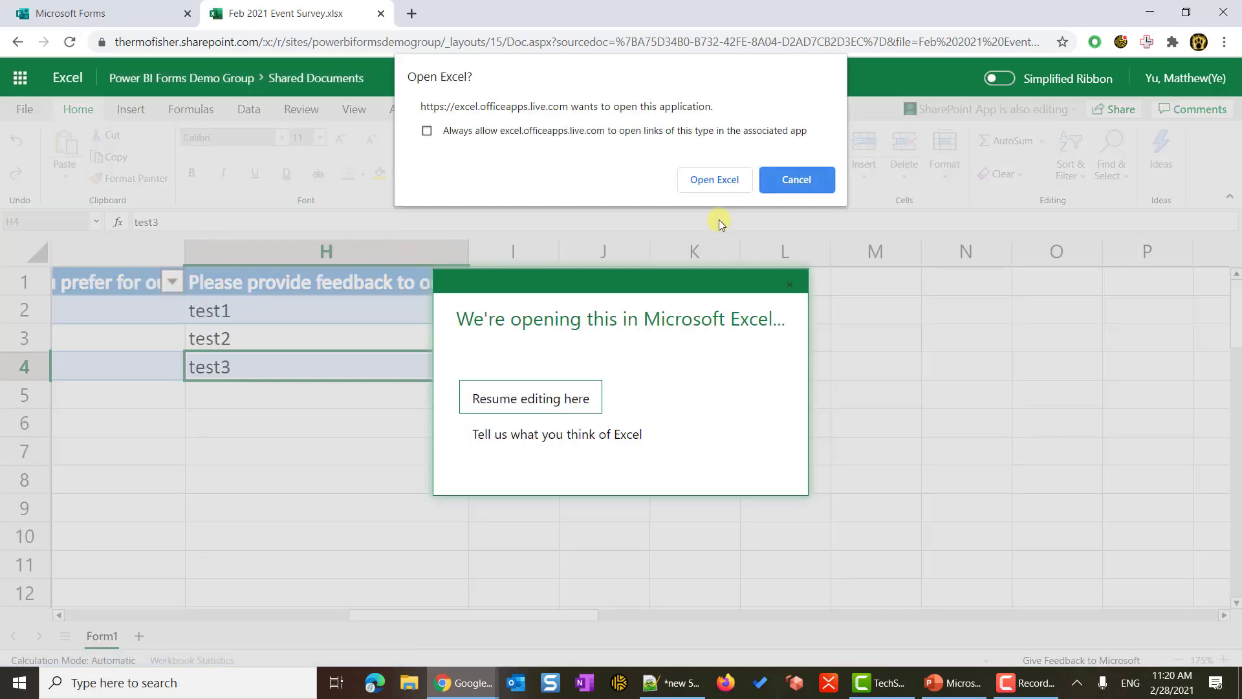
left_click(715, 180)
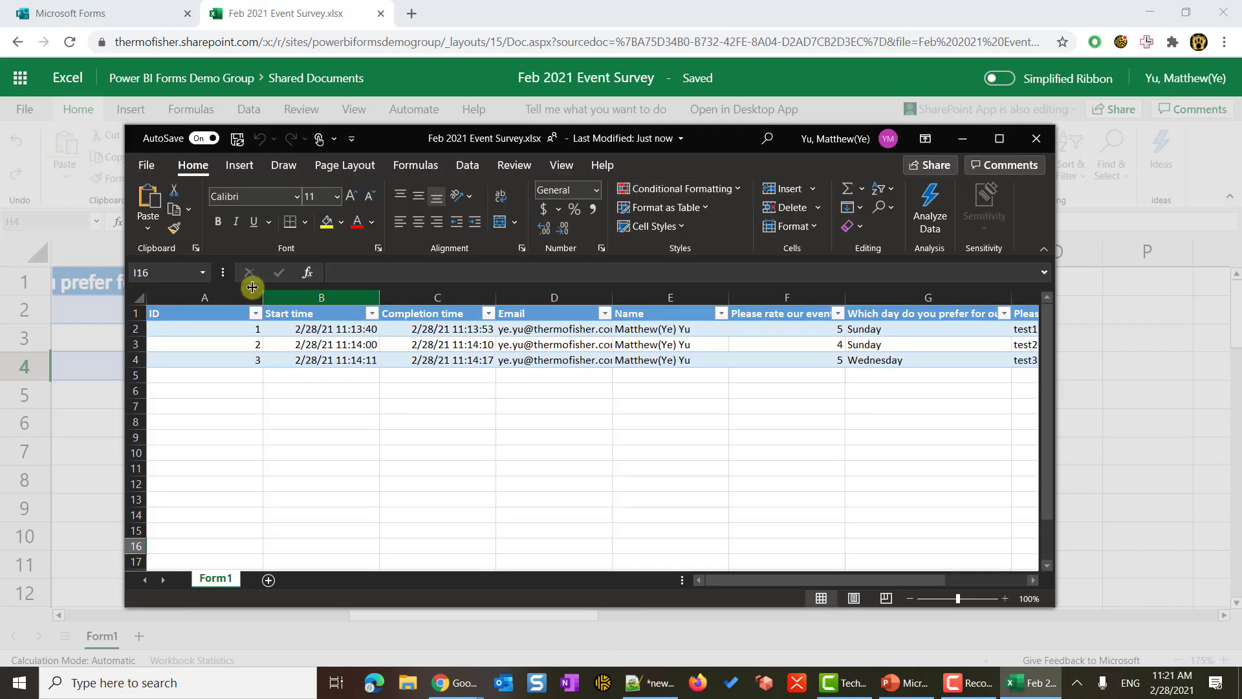
- Copy Feb 2021 Event Survey.xlsx's SharePoint path from the Info page and paste it into Notepad
left_click(148, 166)
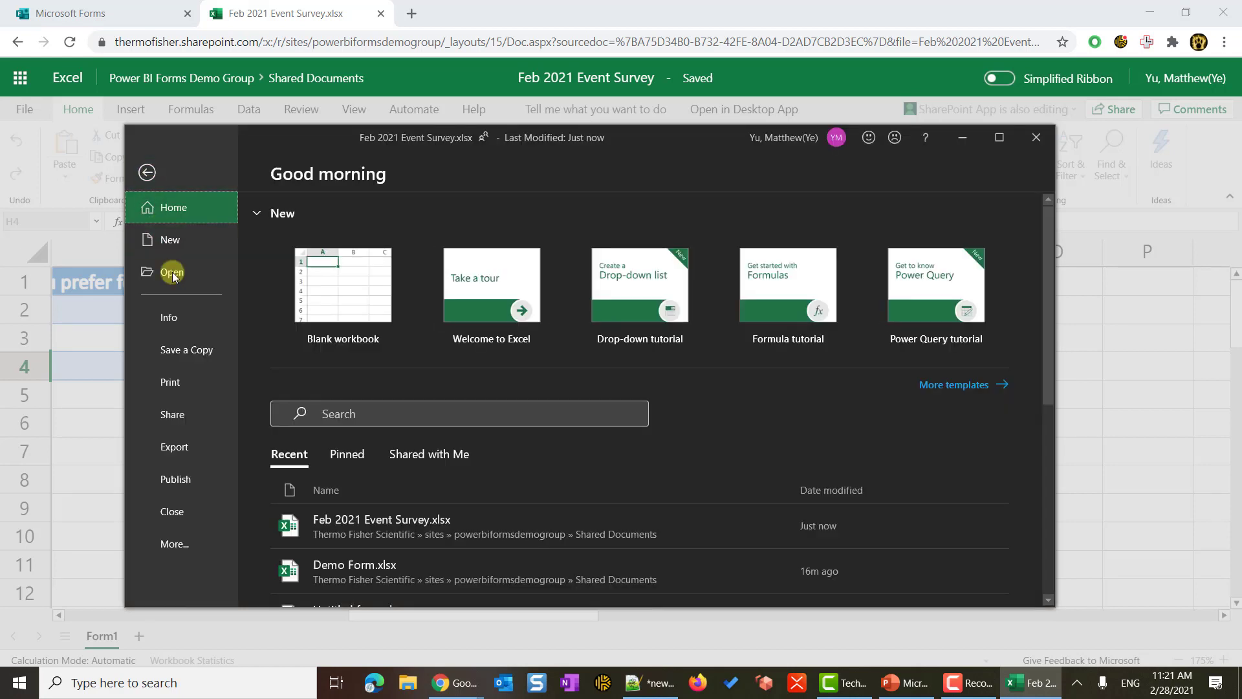
left_click(180, 320)
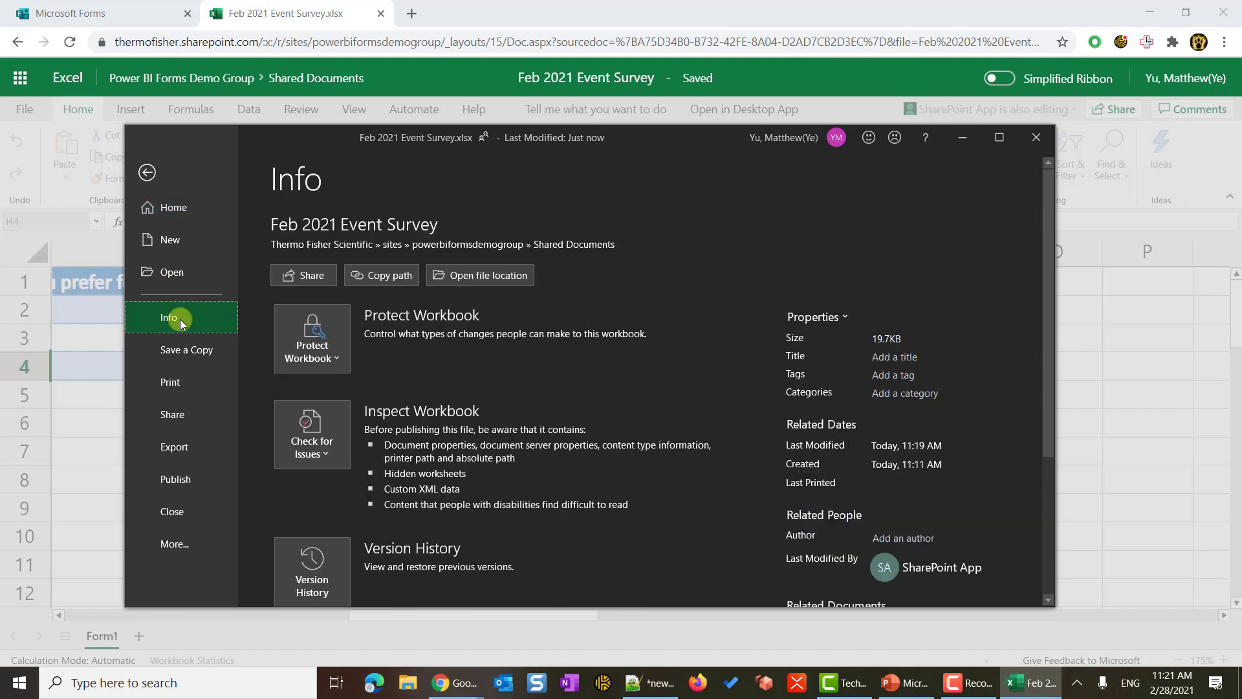
left_click(395, 283)
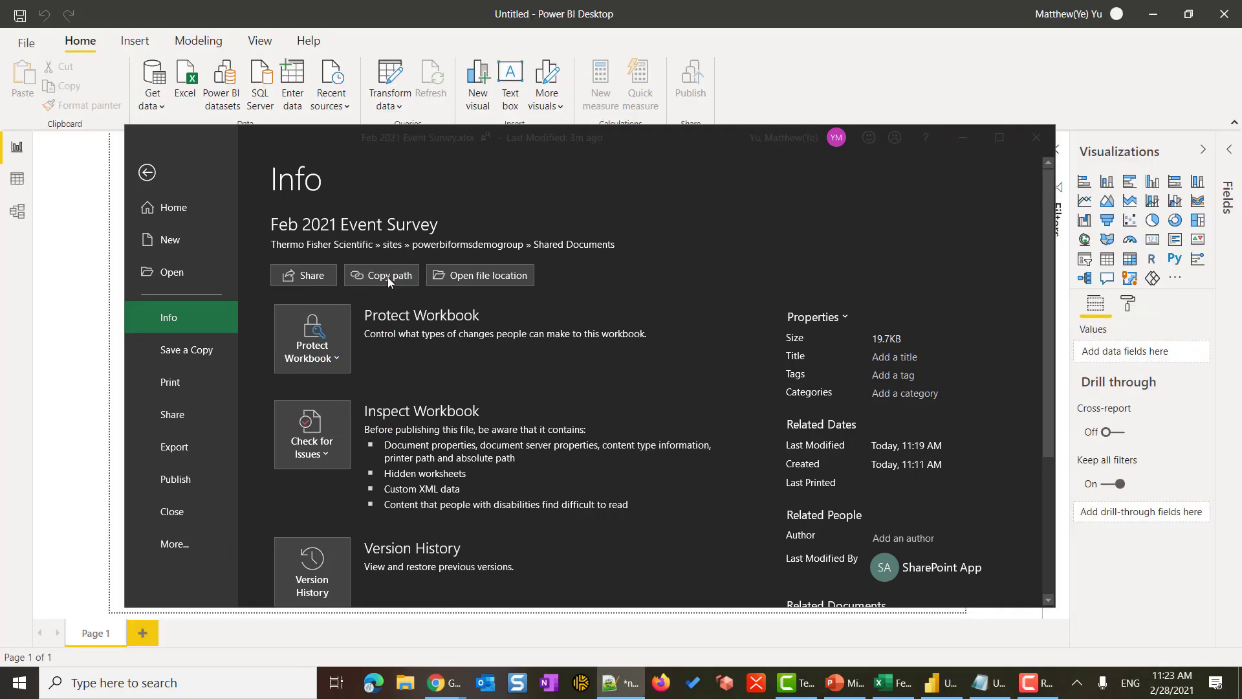
left_click(981, 681)
right_click(1000, 105)
left_click(923, 166)
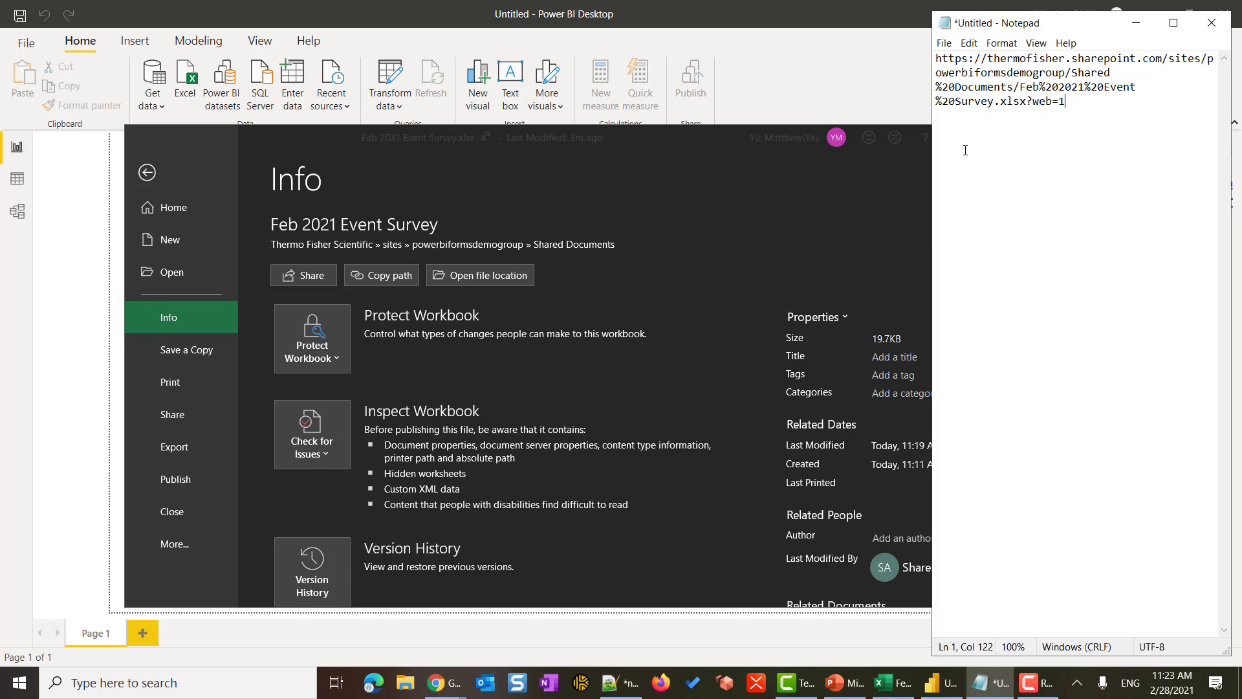
- Start a Get data > Web connection in Power BI Desktop with the pasted SharePoint workbook URL
left_click(246, 252)
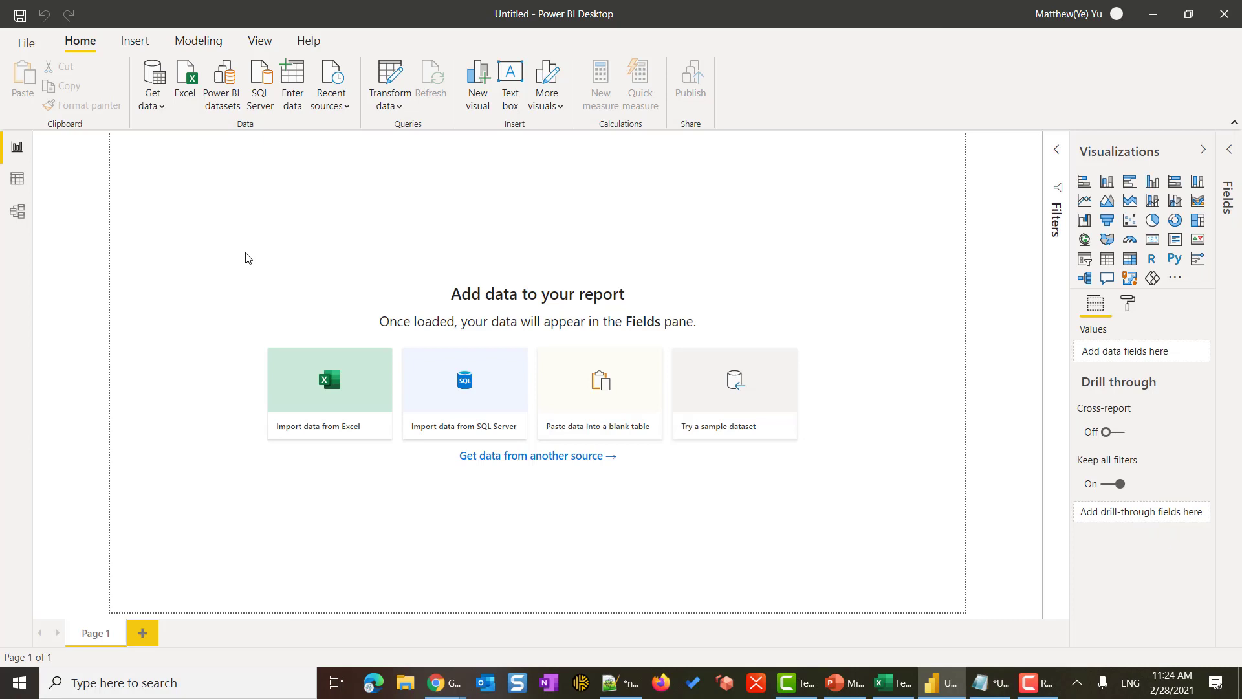
left_click(161, 112)
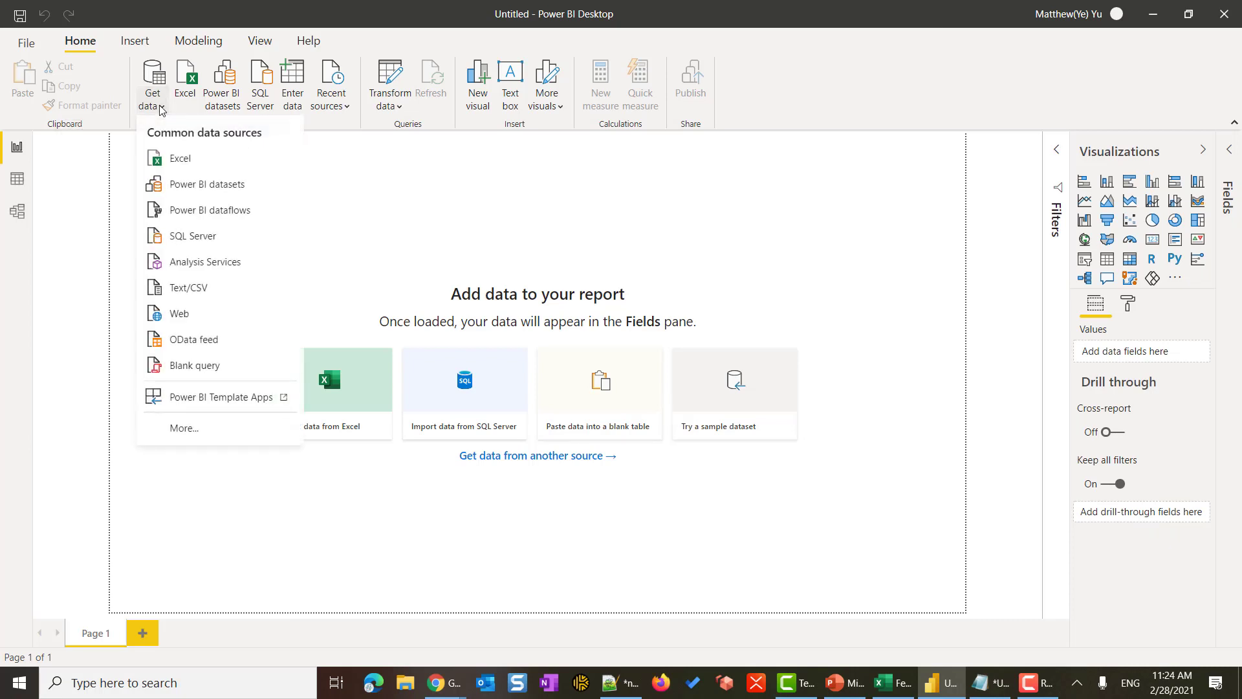
left_click(188, 314)
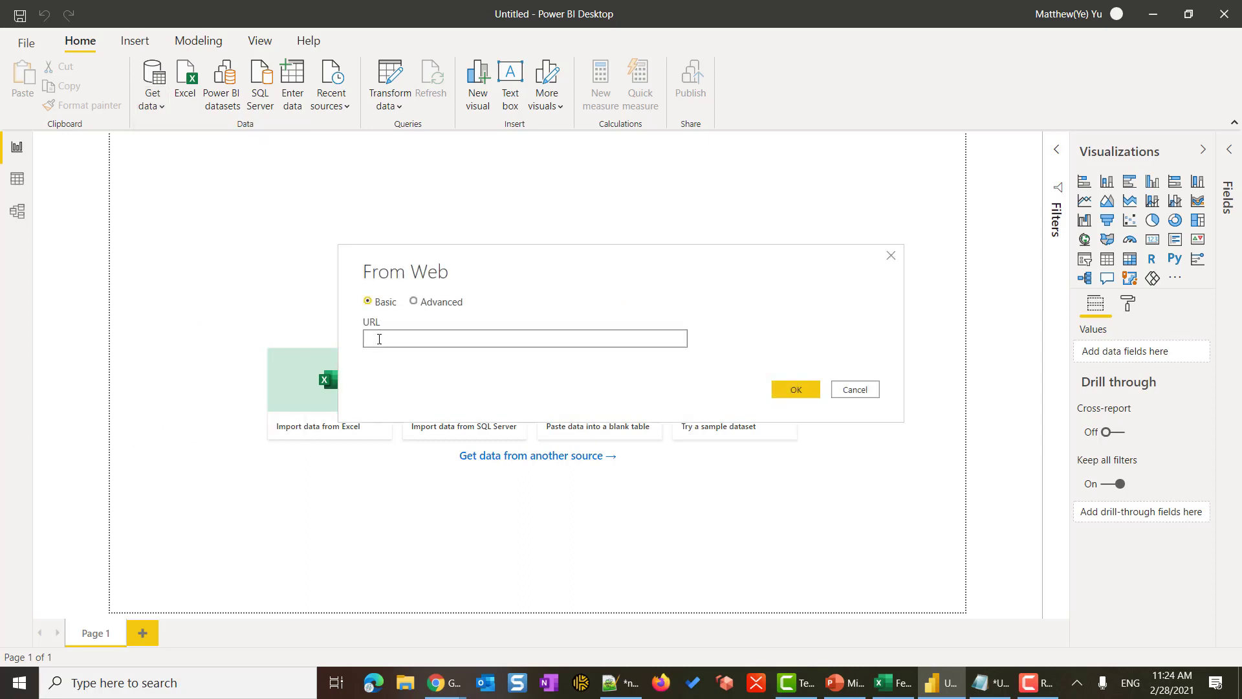
right_click(379, 339)
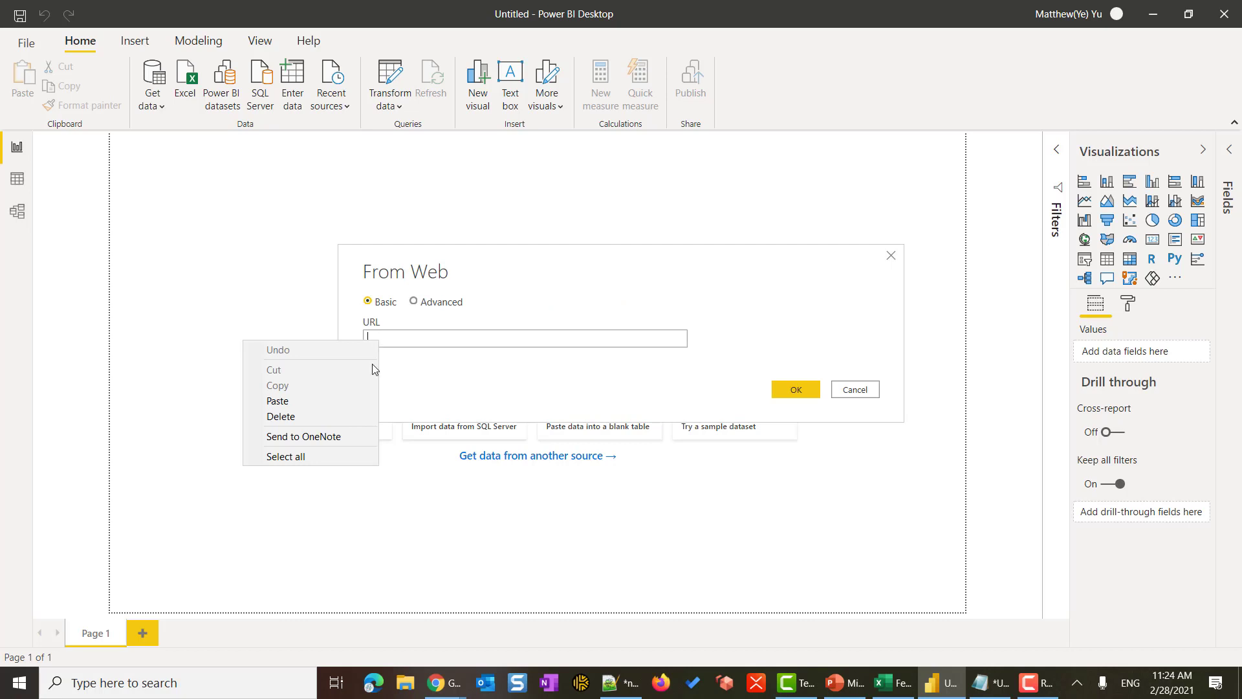
left_click(325, 401)
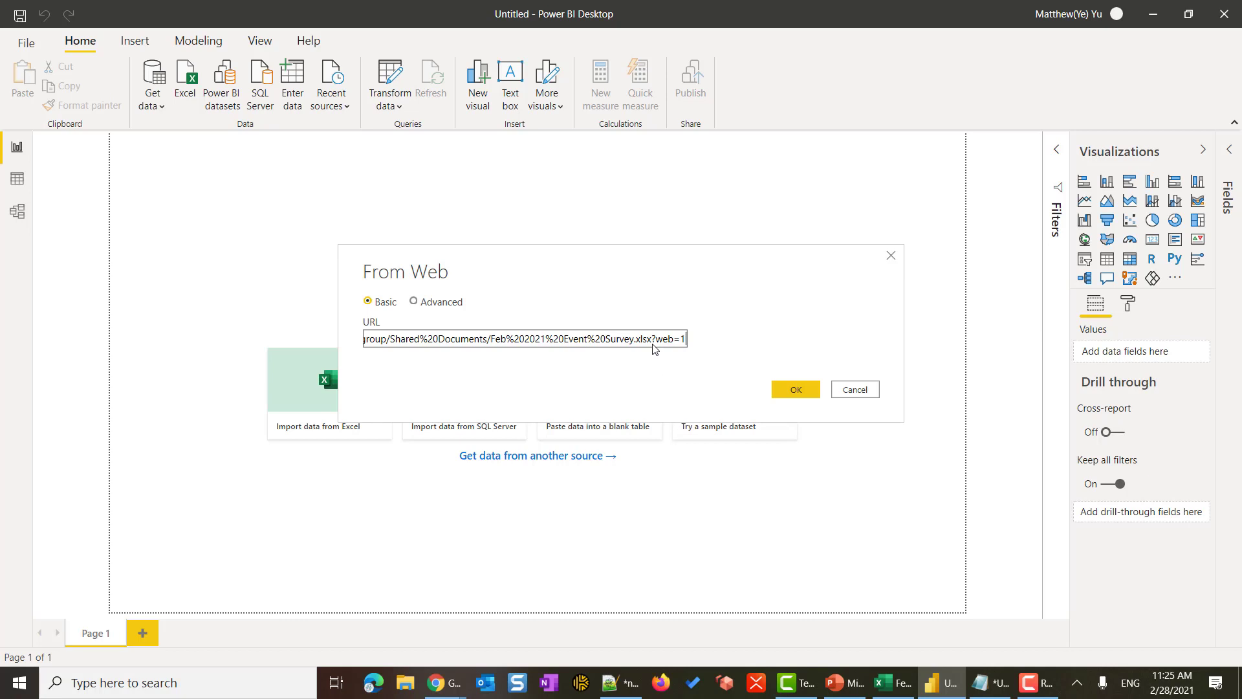
- Delete the trailing ?web=1 so the URL ends at .xlsx
left_click(654, 343)
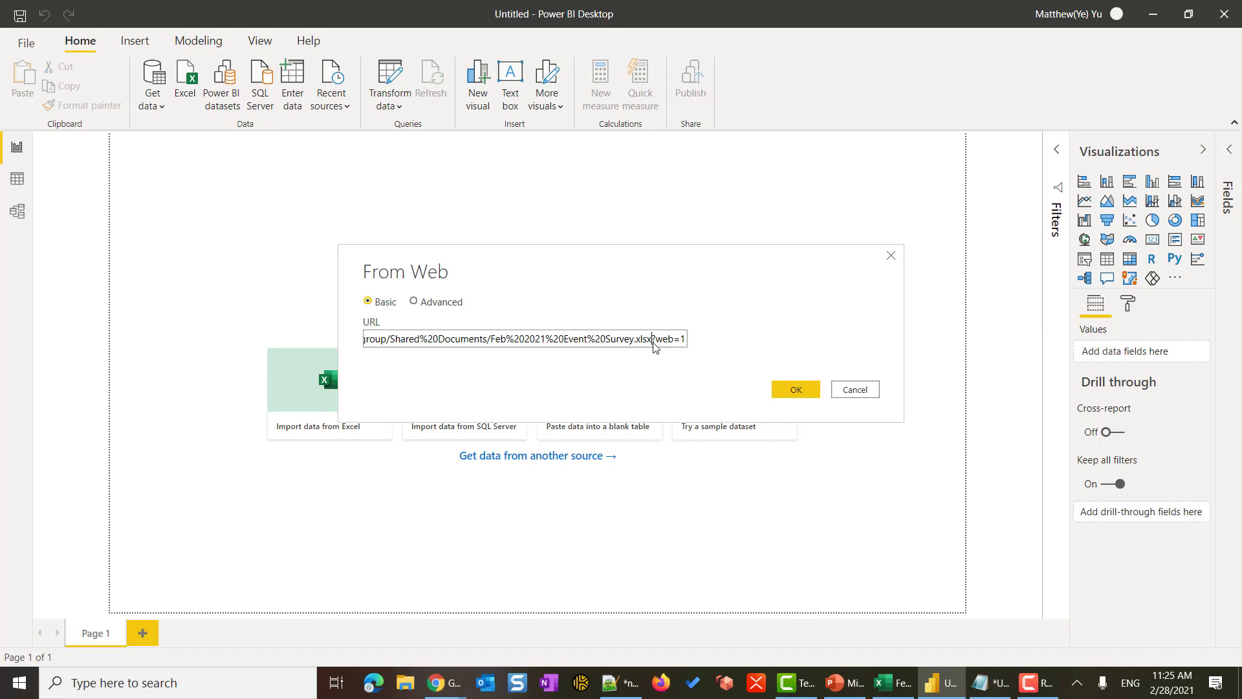
left_click_drag(653, 344, 692, 345)
key("Delete")
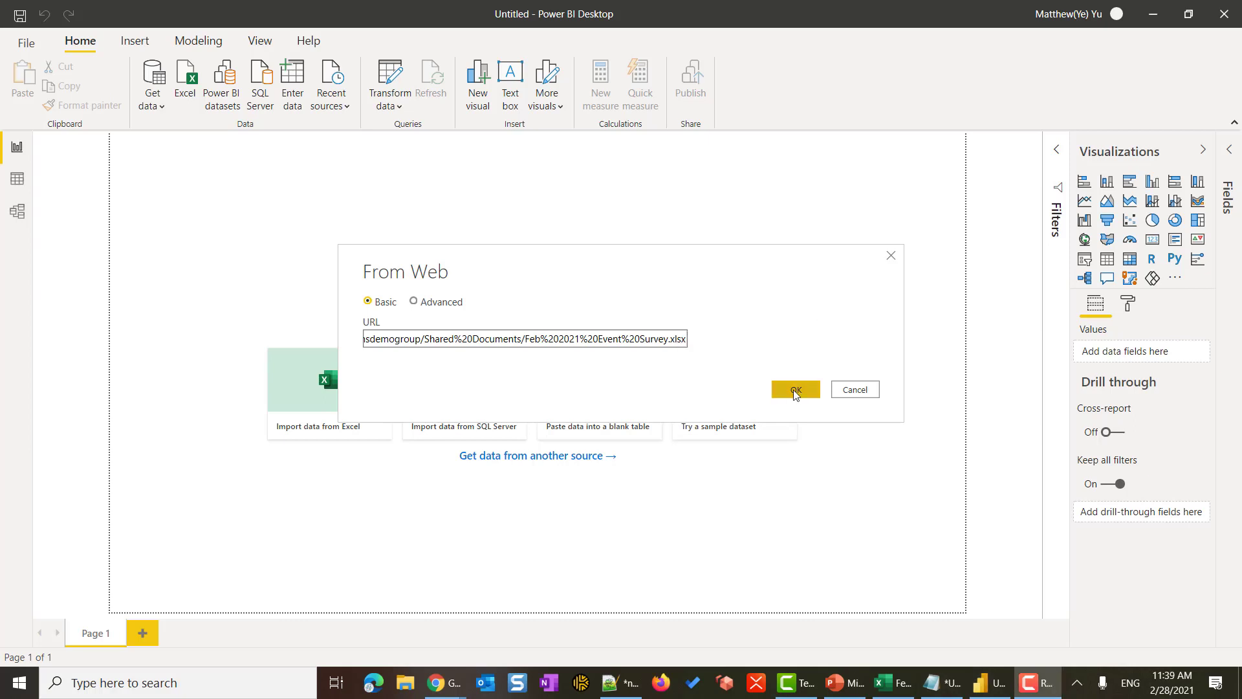
- Confirm the URL, sign in with an organizational work account, and connect to reach the Navigator
left_click(788, 390)
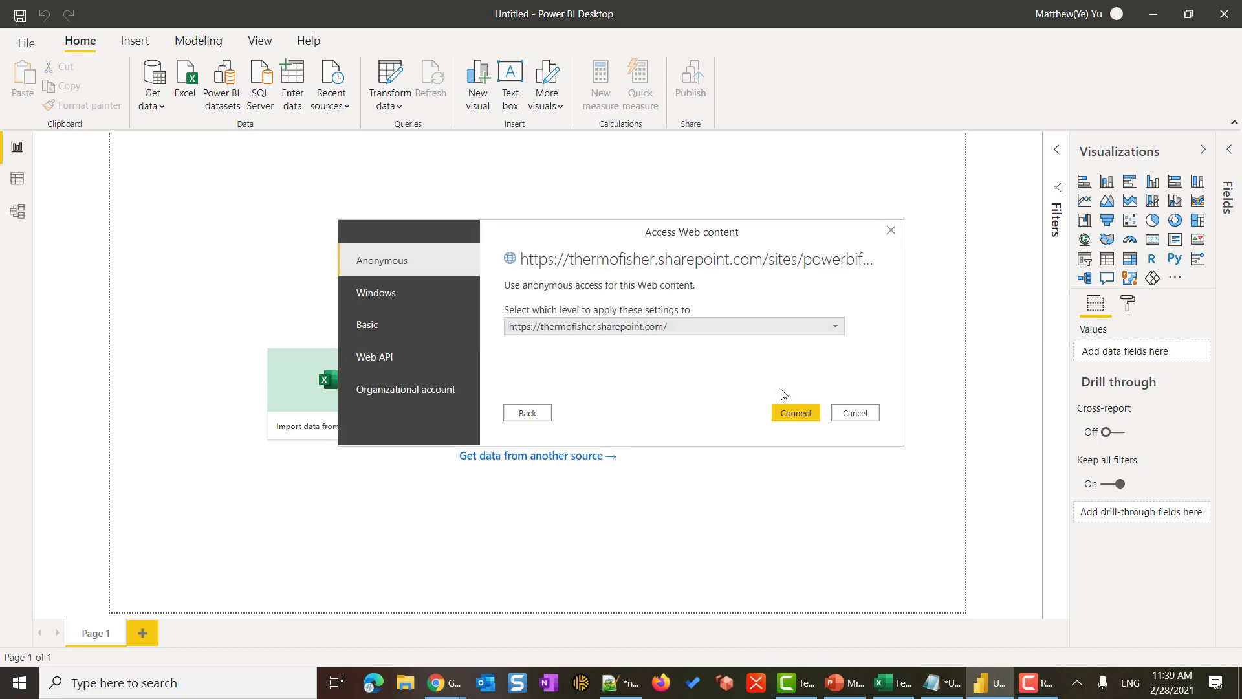
left_click(391, 398)
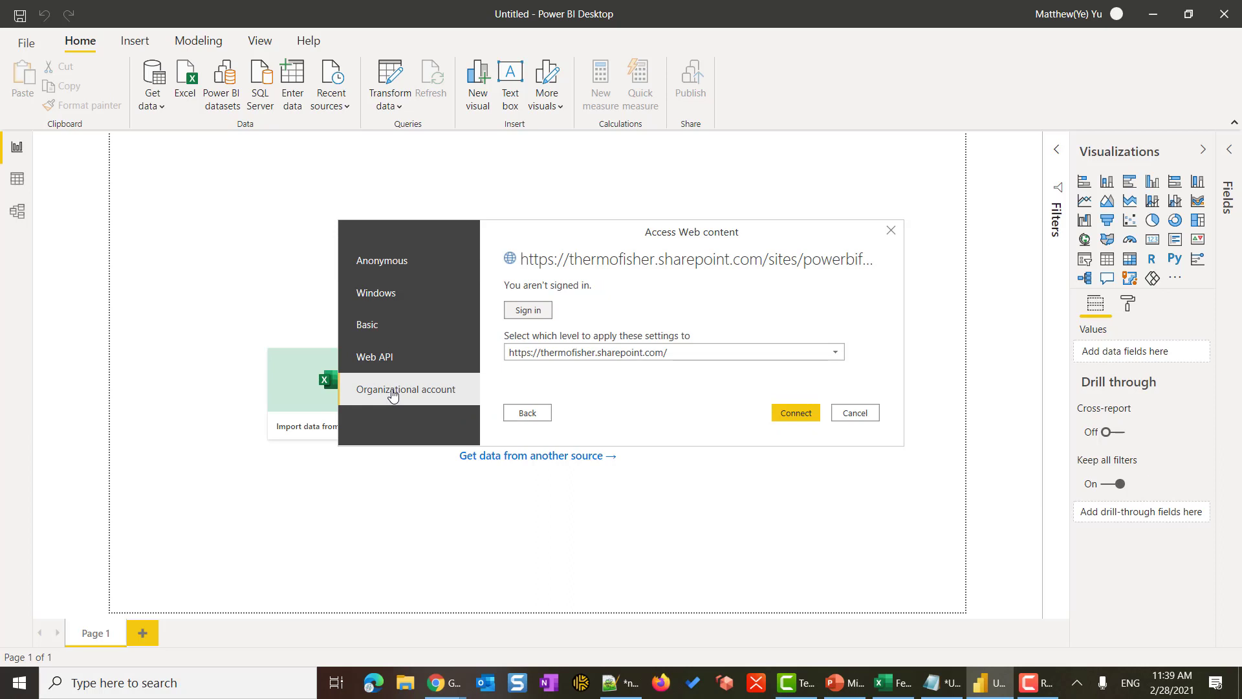
left_click(530, 316)
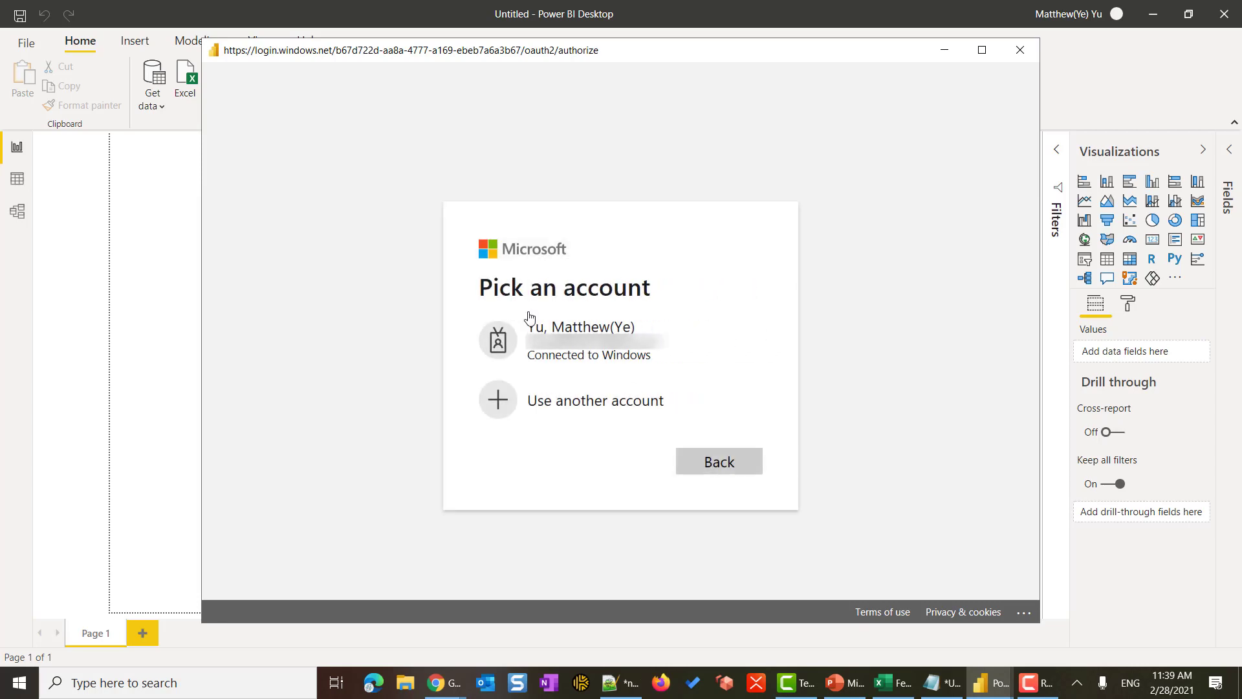
left_click(577, 347)
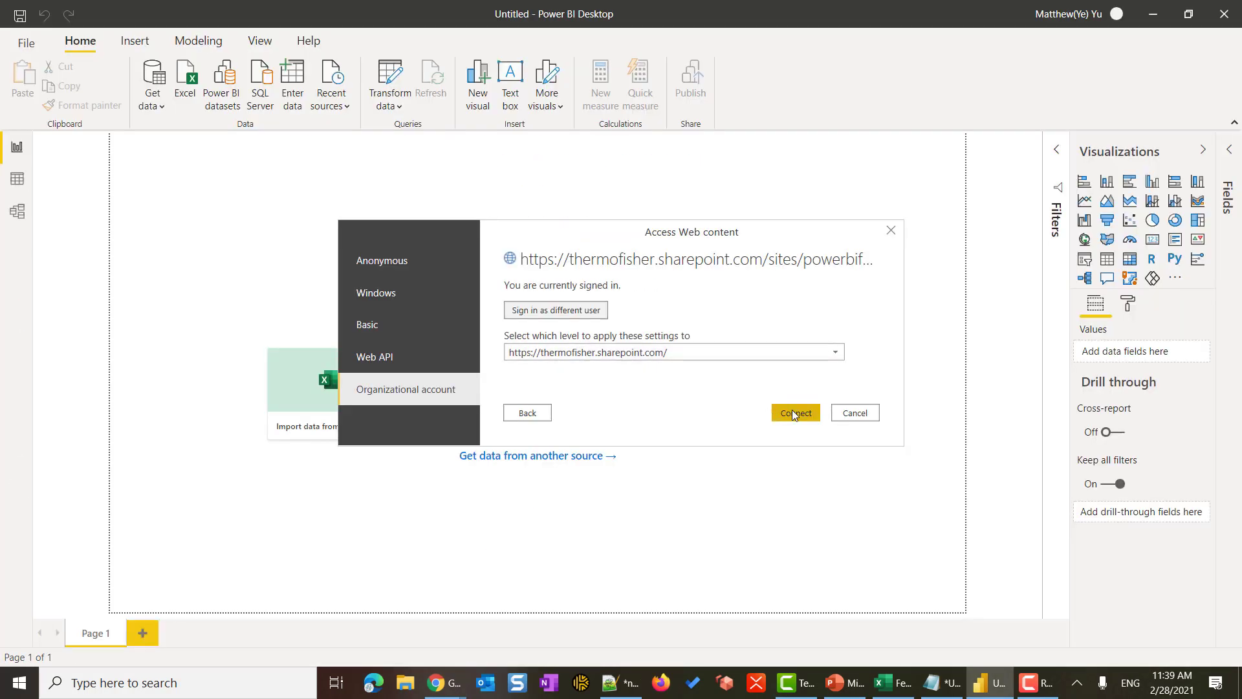
left_click(793, 414)
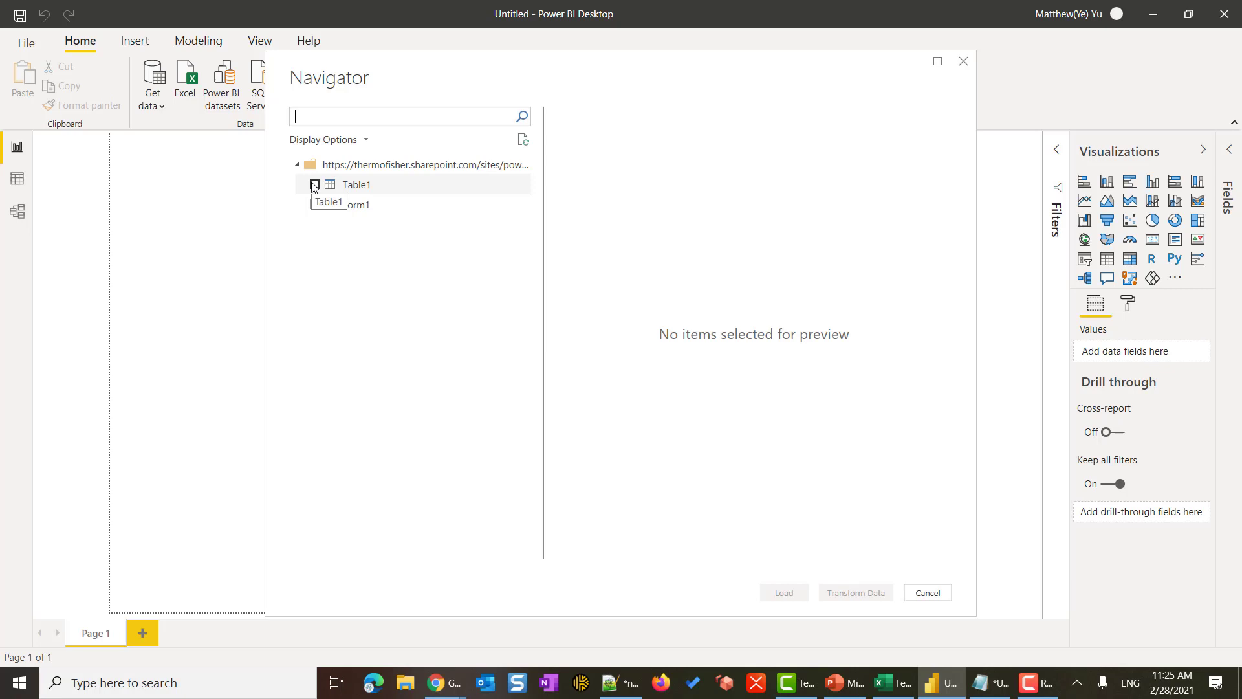
- Preview Table1 in the Navigator, tick it, and load it into the report
left_click(368, 187)
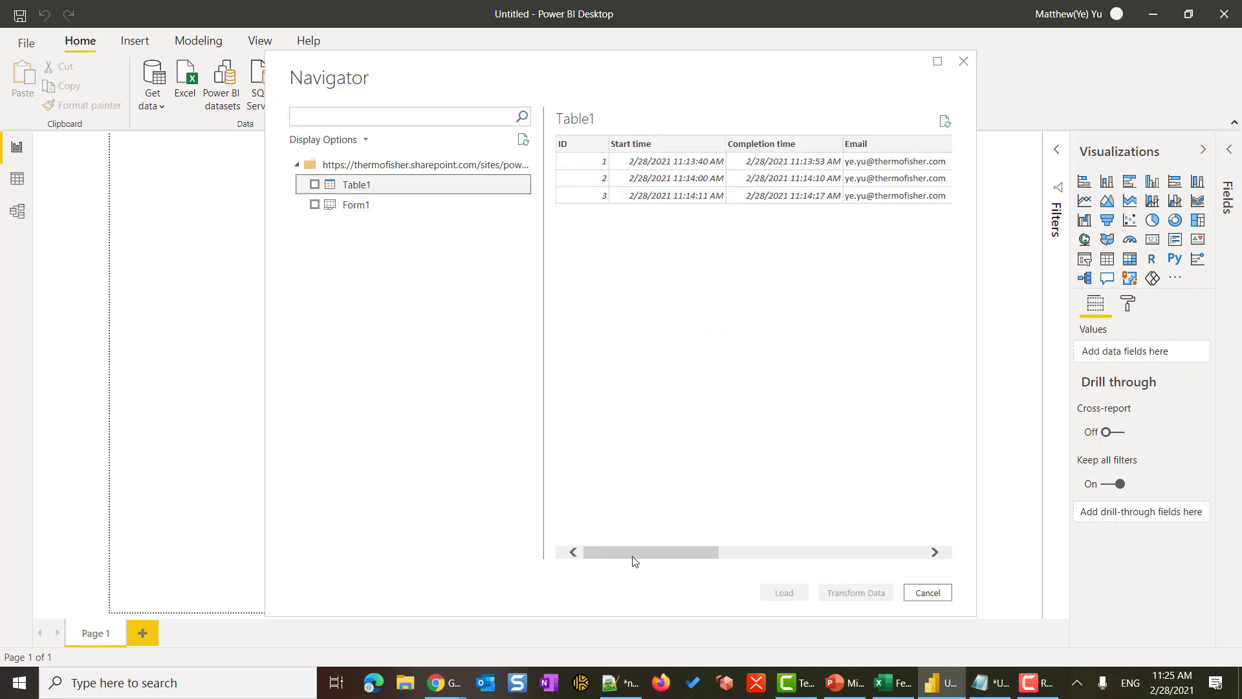
left_click_drag(637, 552, 823, 549)
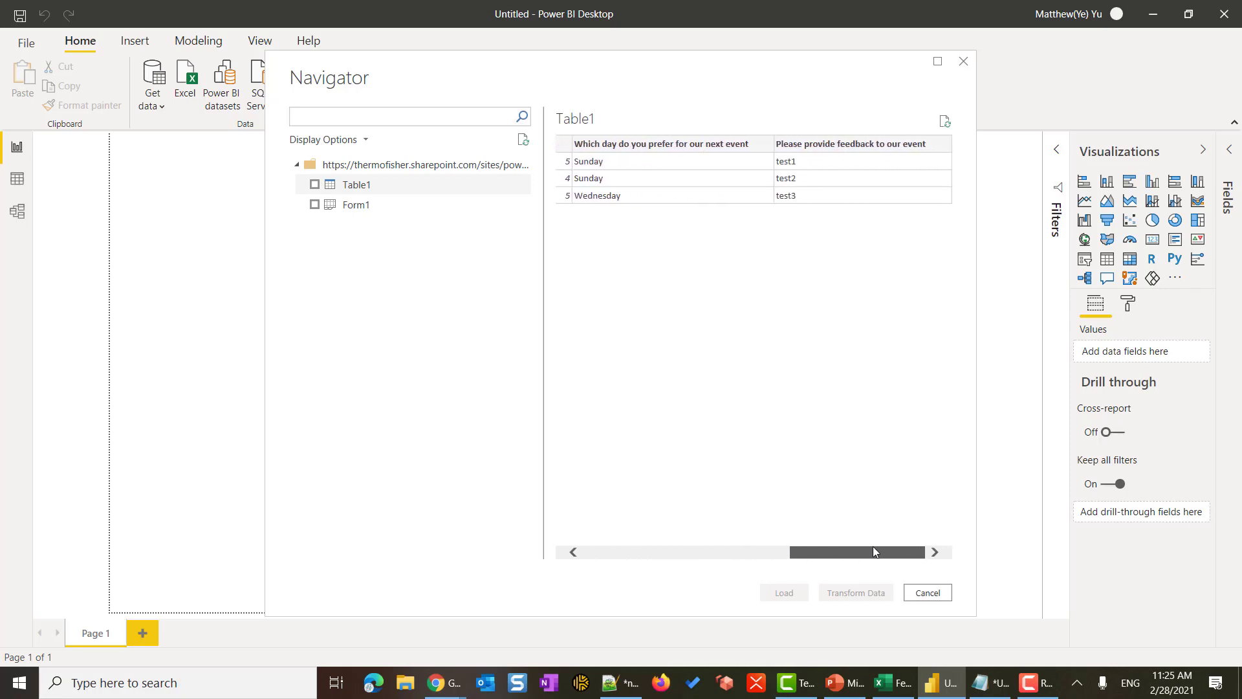
left_click_drag(848, 552, 744, 552)
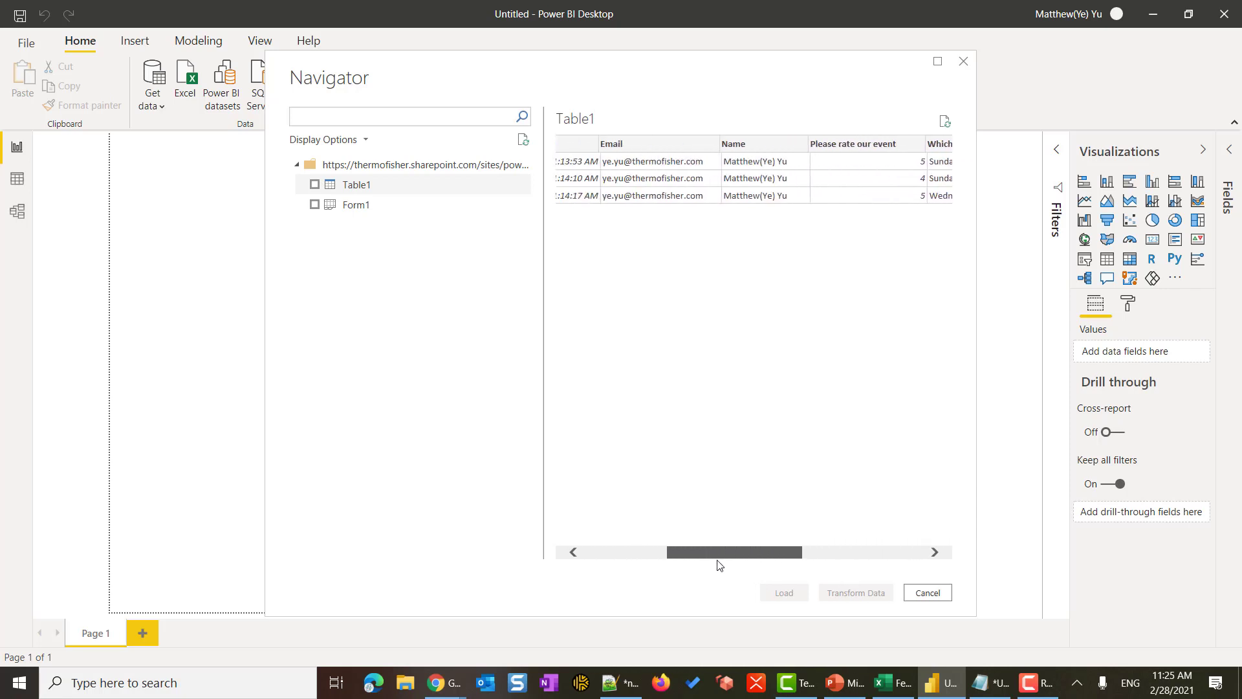
left_click(315, 185)
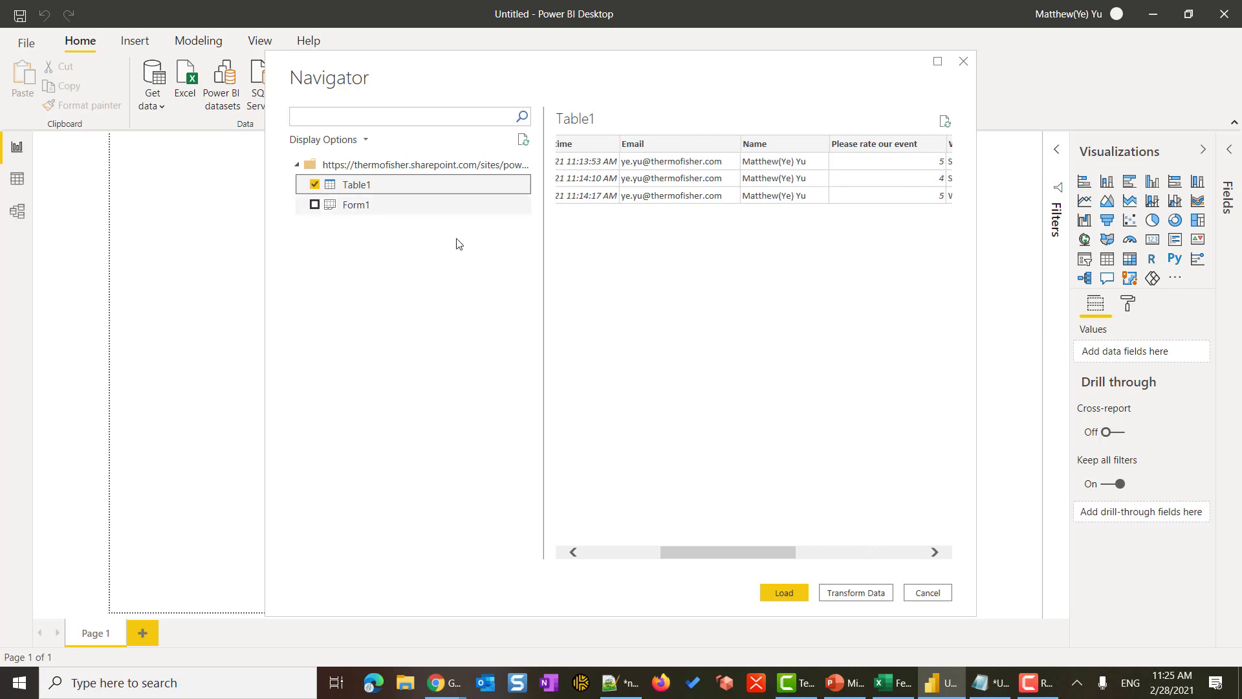
left_click(784, 593)
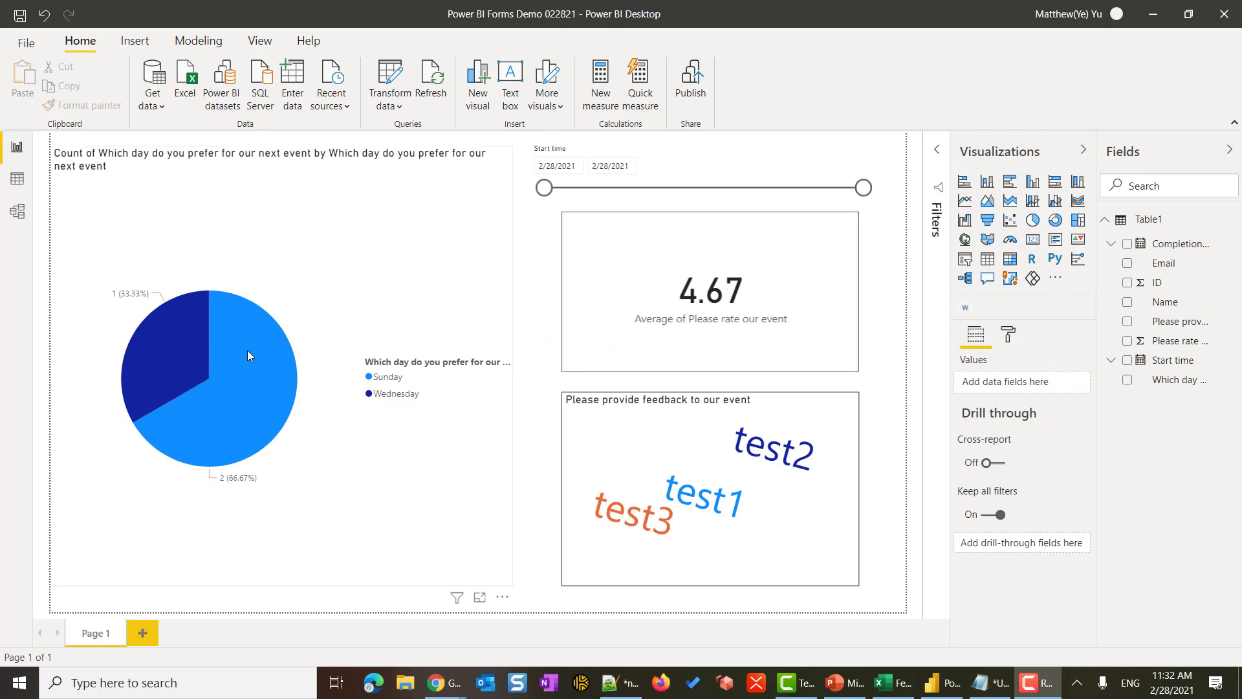
- Build the report: day pie (Sunday 66.67%, Wednesday 33.33%), 4.67 rating card, word cloud, Start time slicer
mouse_move(248, 351)
- Switch to Microsoft Forms and open the Feb 2021 Event Survey form with its 3 responses
mouse_move(442, 693)
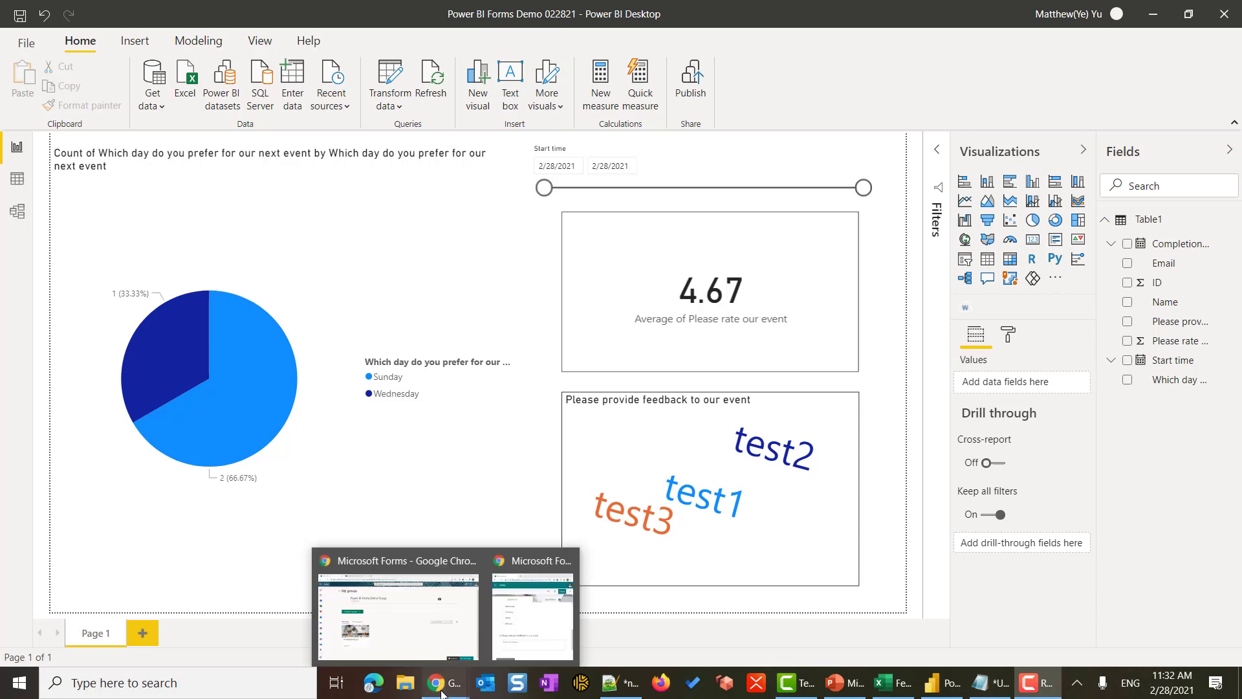
left_click(382, 628)
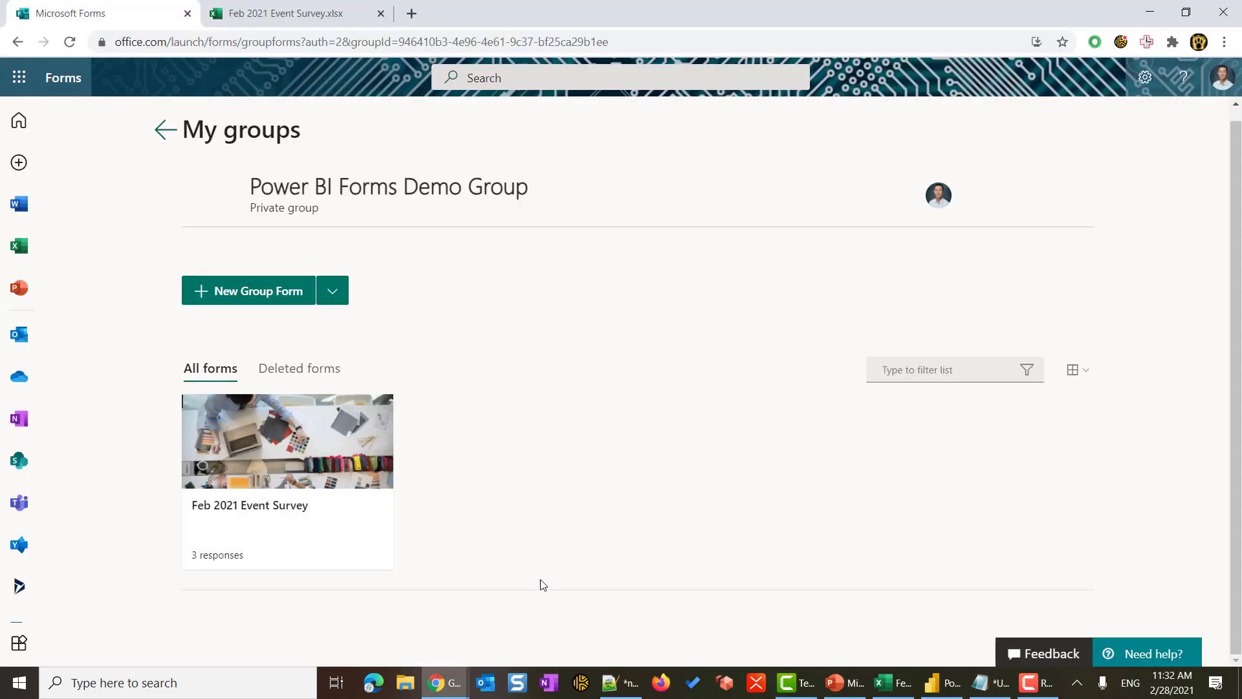
left_click(281, 453)
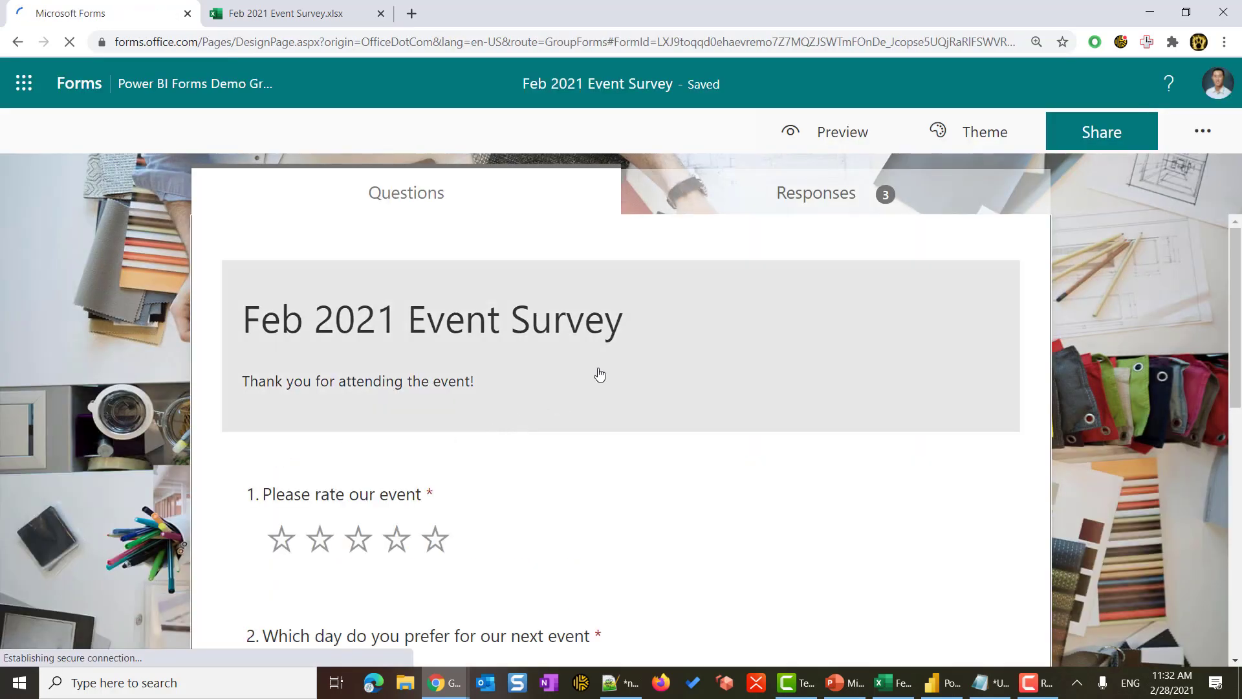
- Submit a preview response with a one-star rating, Monday as preferred day, and feedback test1
left_click(837, 148)
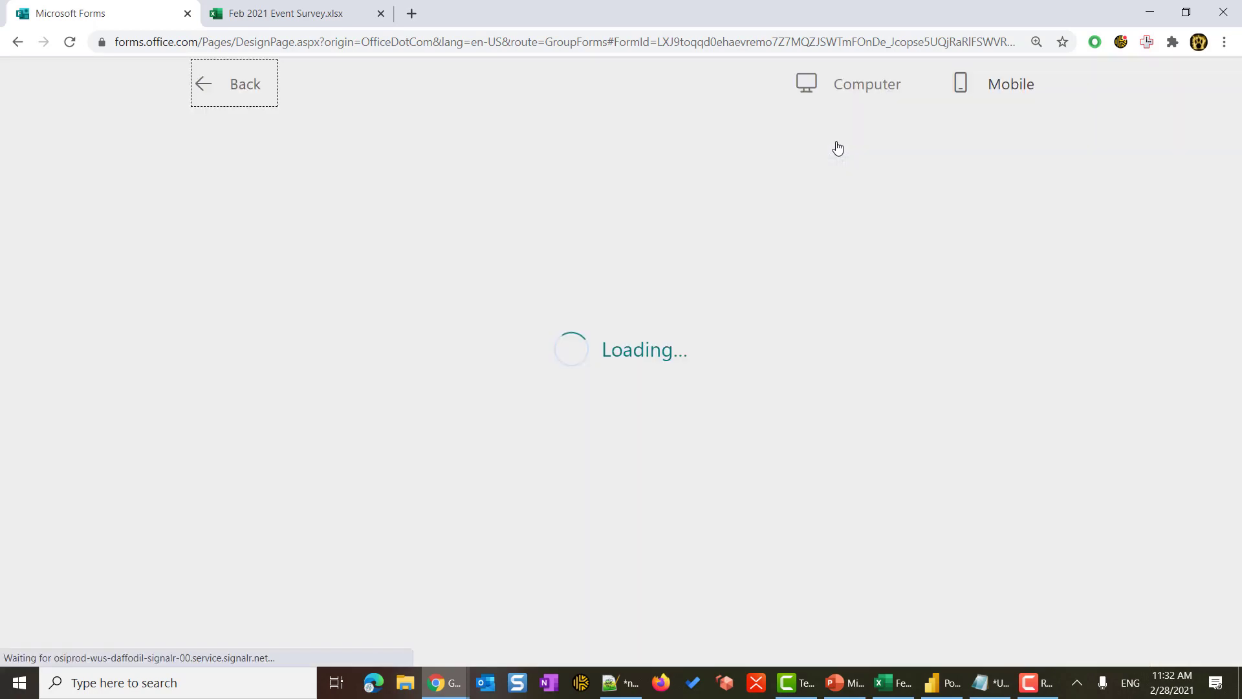
scroll(688, 380, "down", 3)
left_click(283, 321)
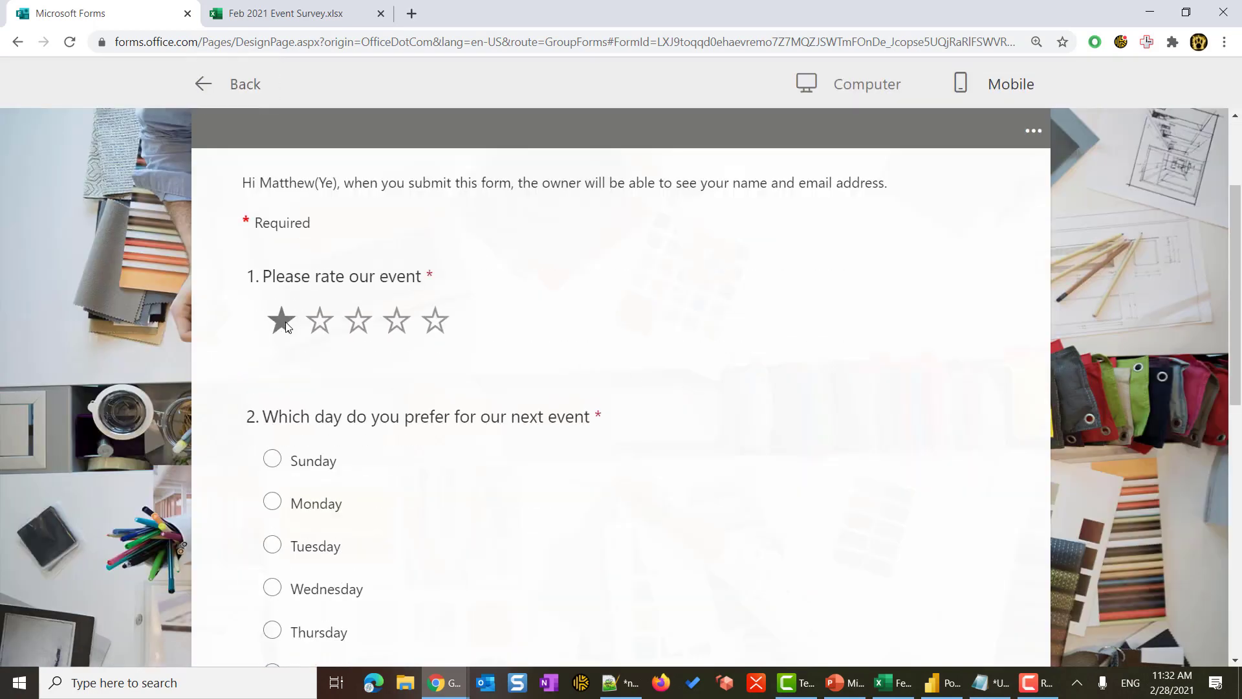
scroll(285, 327, "down", 1)
left_click(311, 433)
scroll(311, 433, "down", 3)
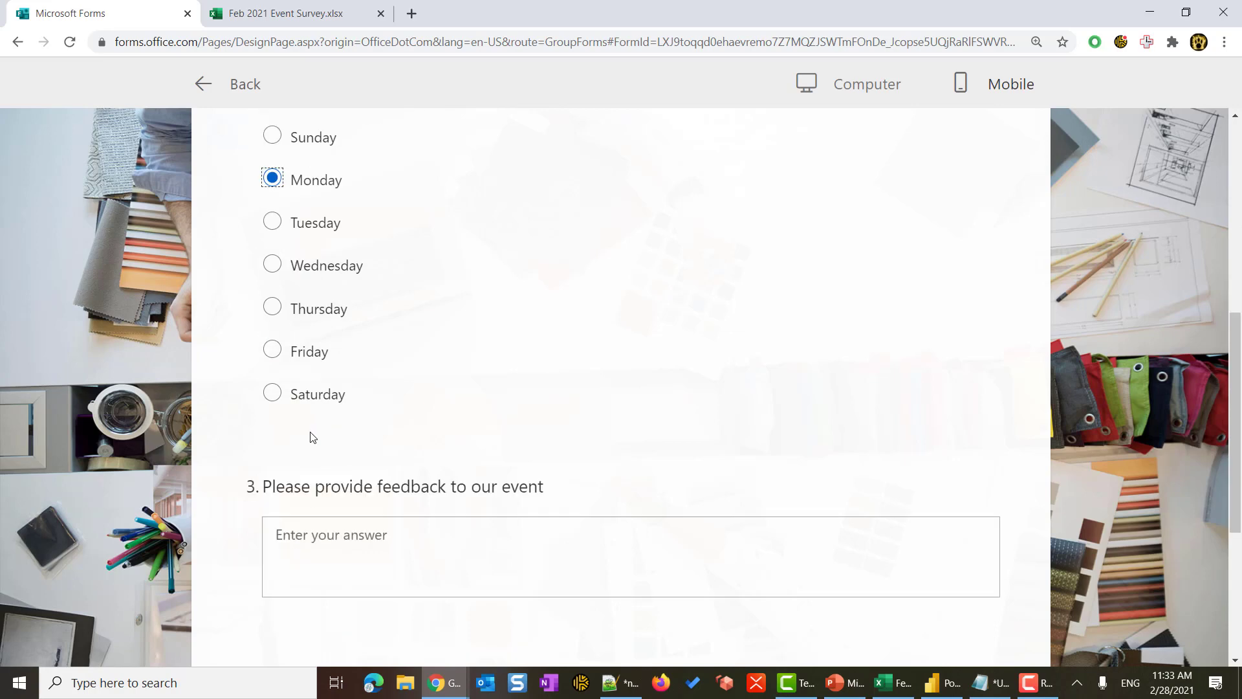
left_click(340, 545)
type("test1")
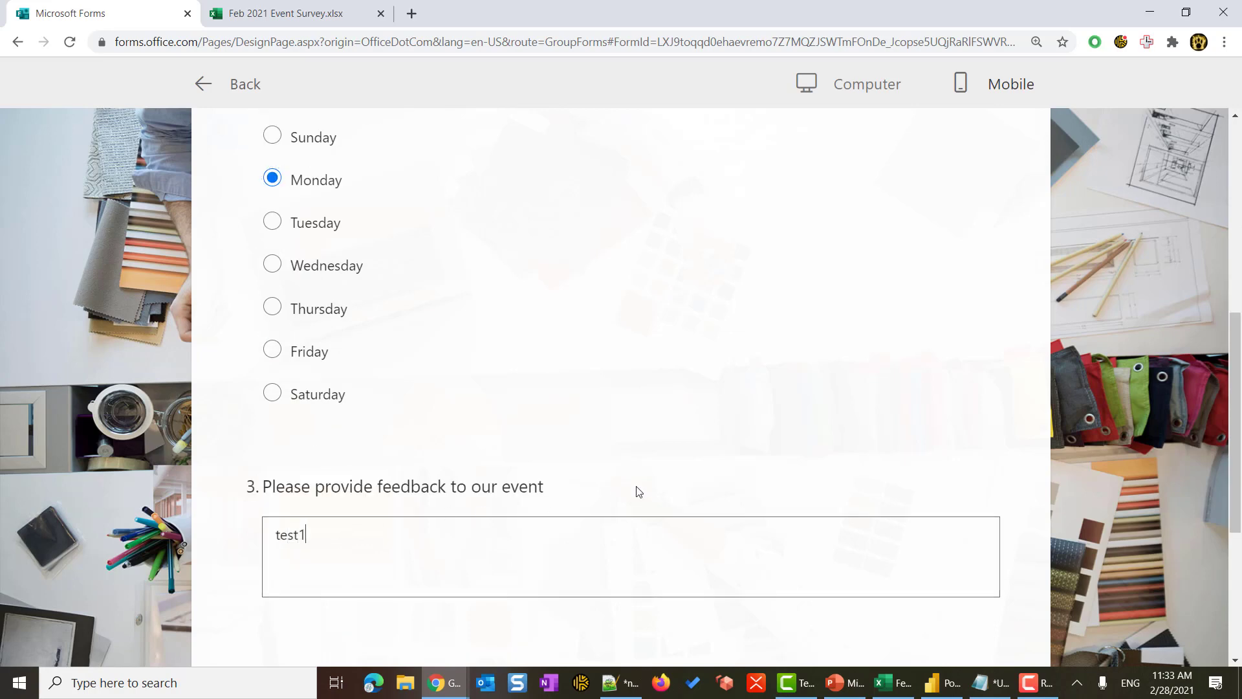
scroll(735, 458, "up", 3)
scroll(732, 460, "down", 4)
left_click(313, 615)
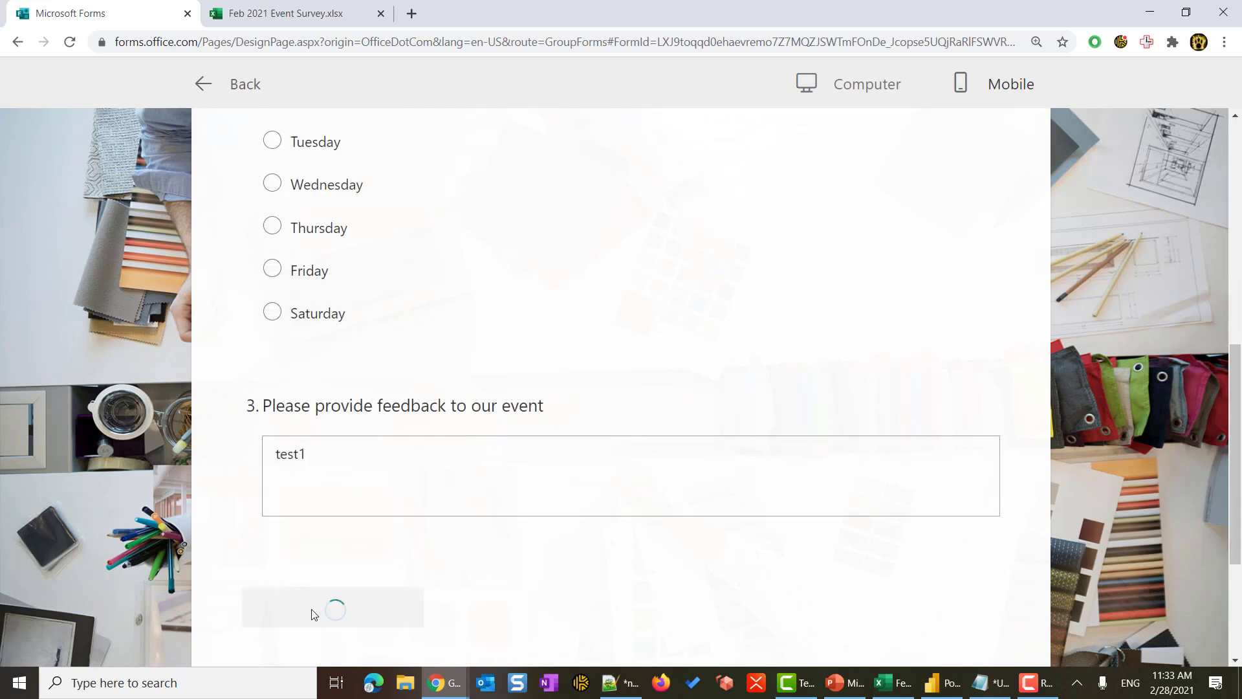
- Submit another response with a two-star rating, Tuesday, and feedback test1
left_click(369, 416)
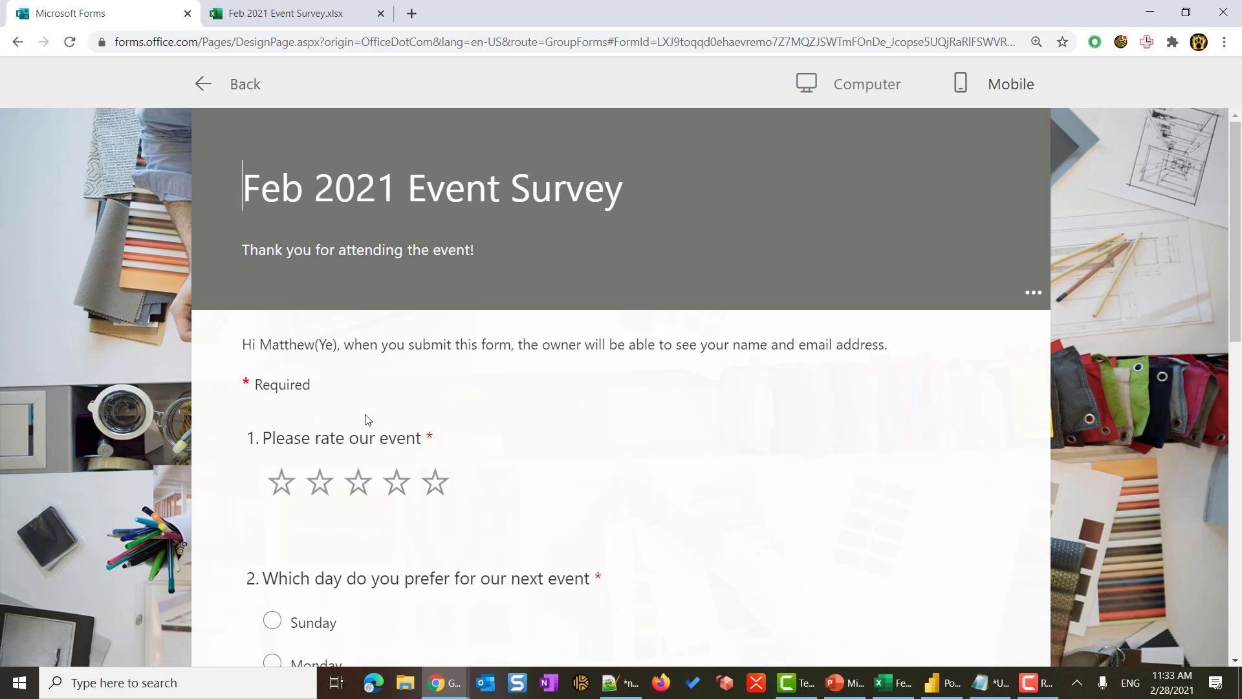
left_click(316, 485)
scroll(316, 486, "down", 3)
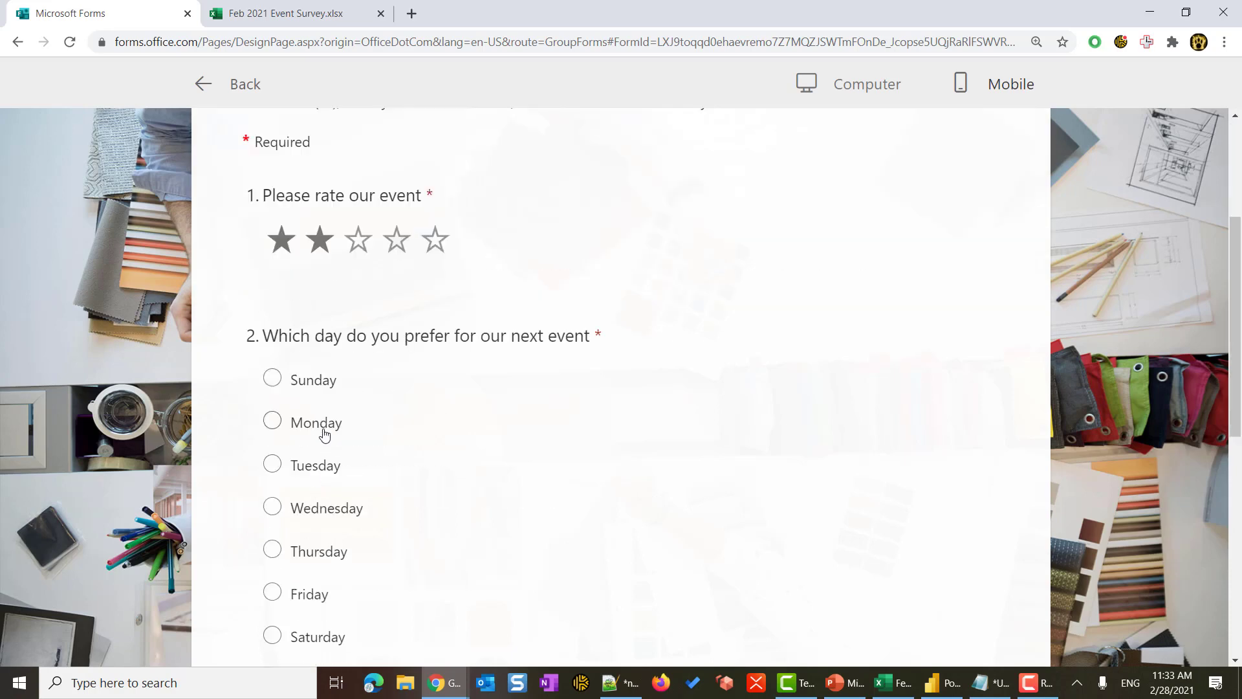
left_click(314, 467)
scroll(315, 471, "down", 5)
left_click(359, 489)
type("test1")
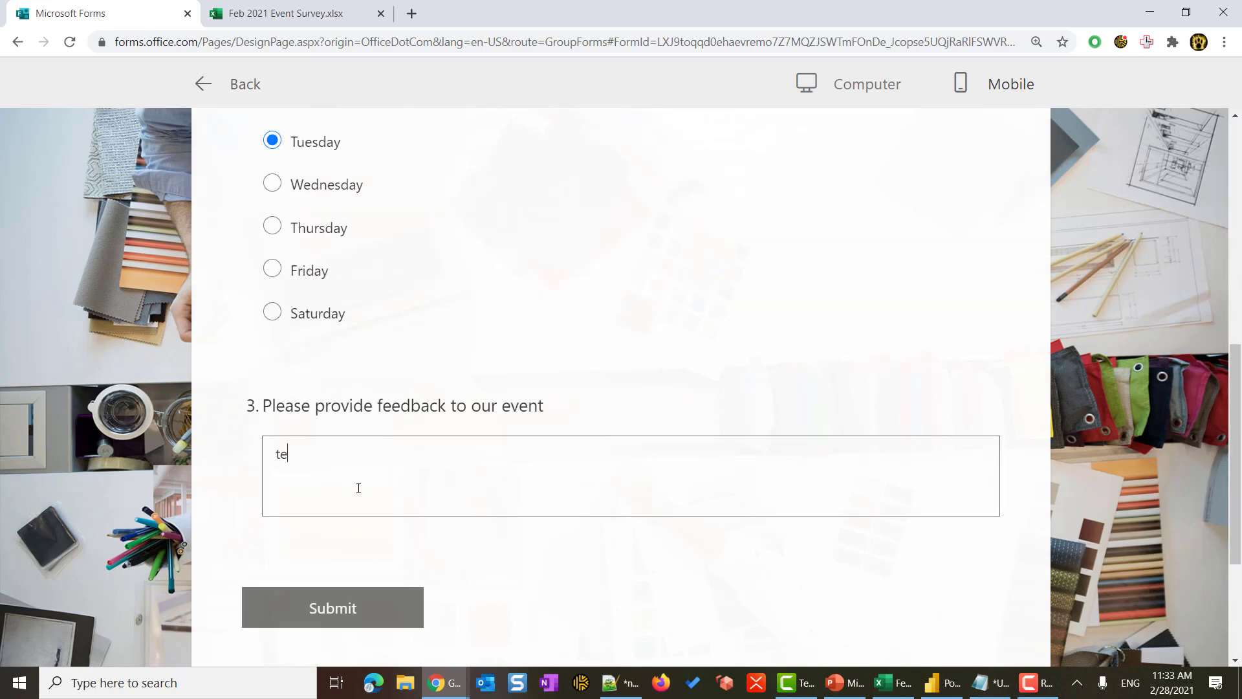
left_click(383, 608)
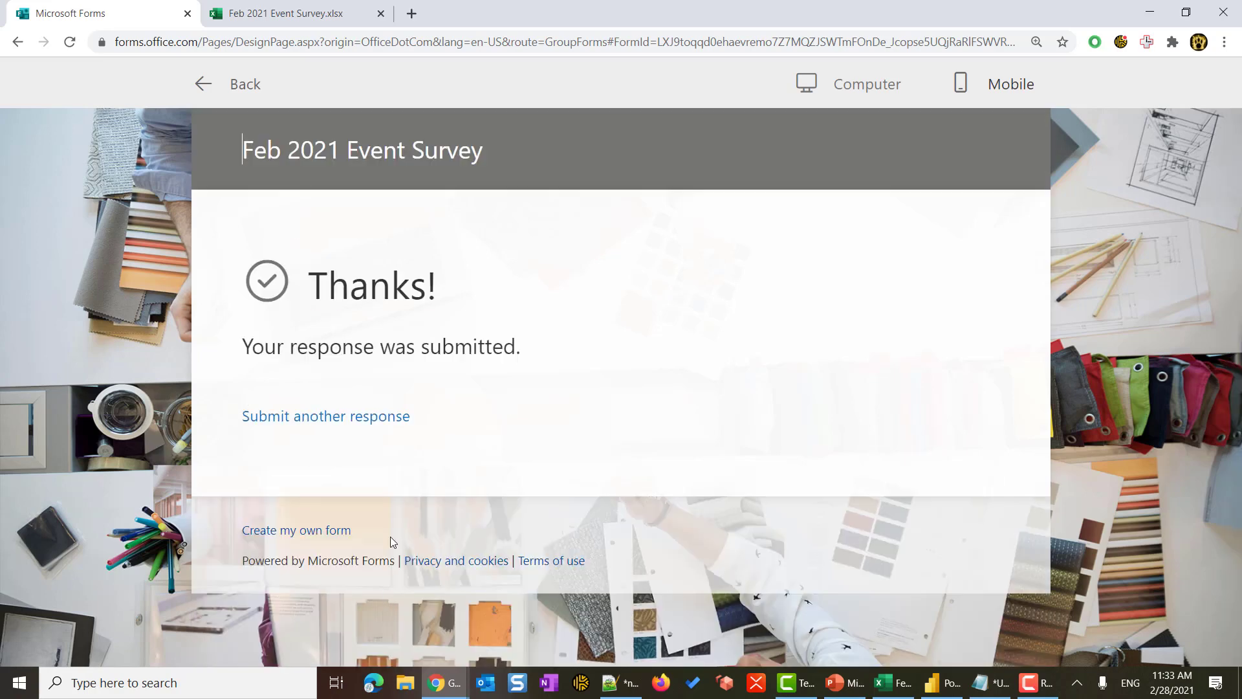
- Submit a third response with a two-star rating, Wednesday, and feedback test1
left_click(331, 418)
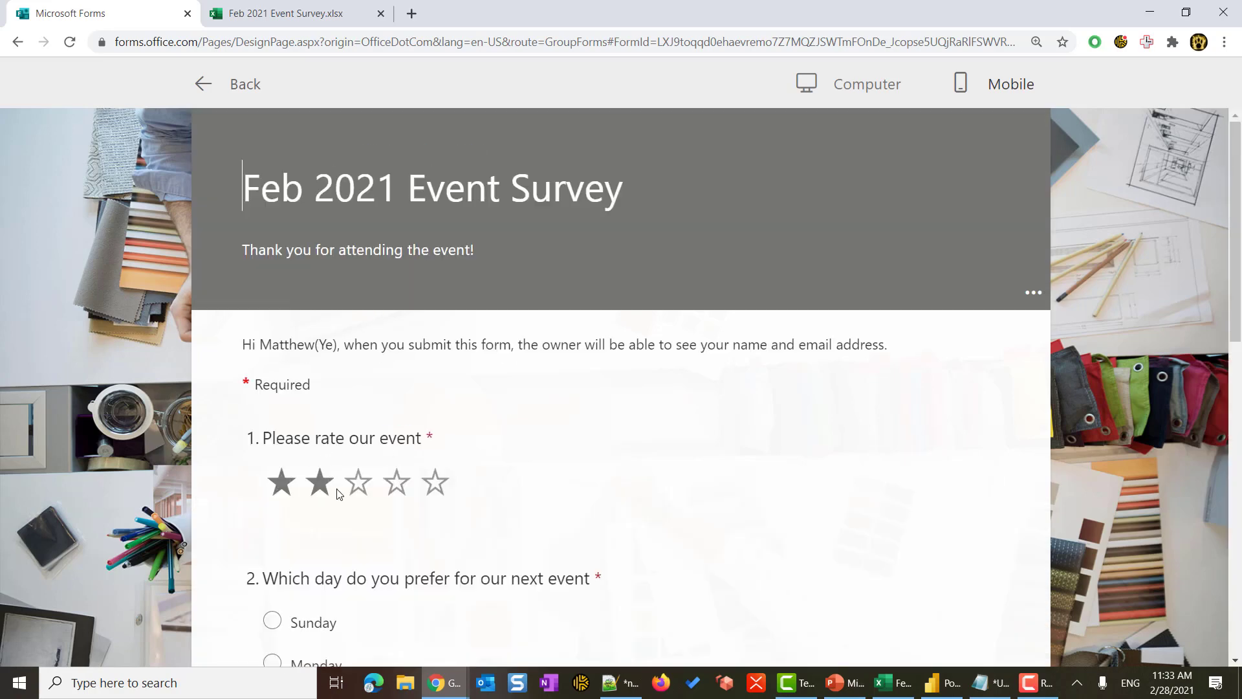
left_click(319, 484)
scroll(316, 482, "down", 3)
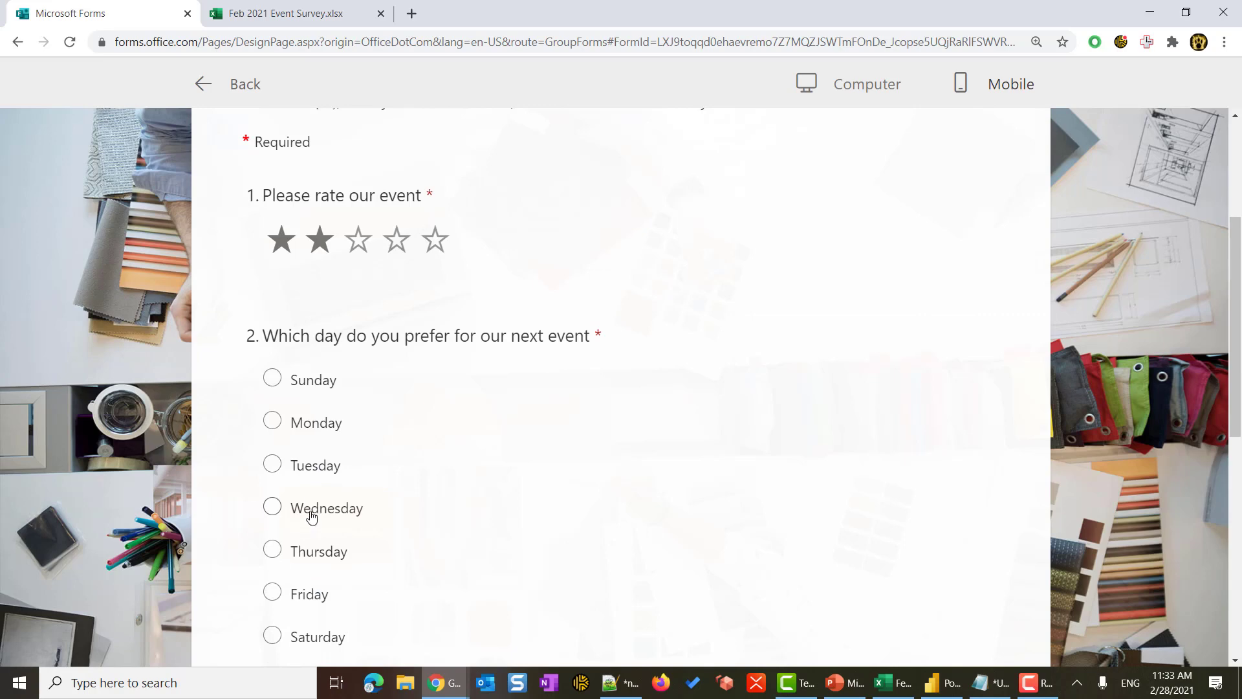
left_click(272, 507)
scroll(313, 511, "down", 4)
left_click(362, 466)
type("test1")
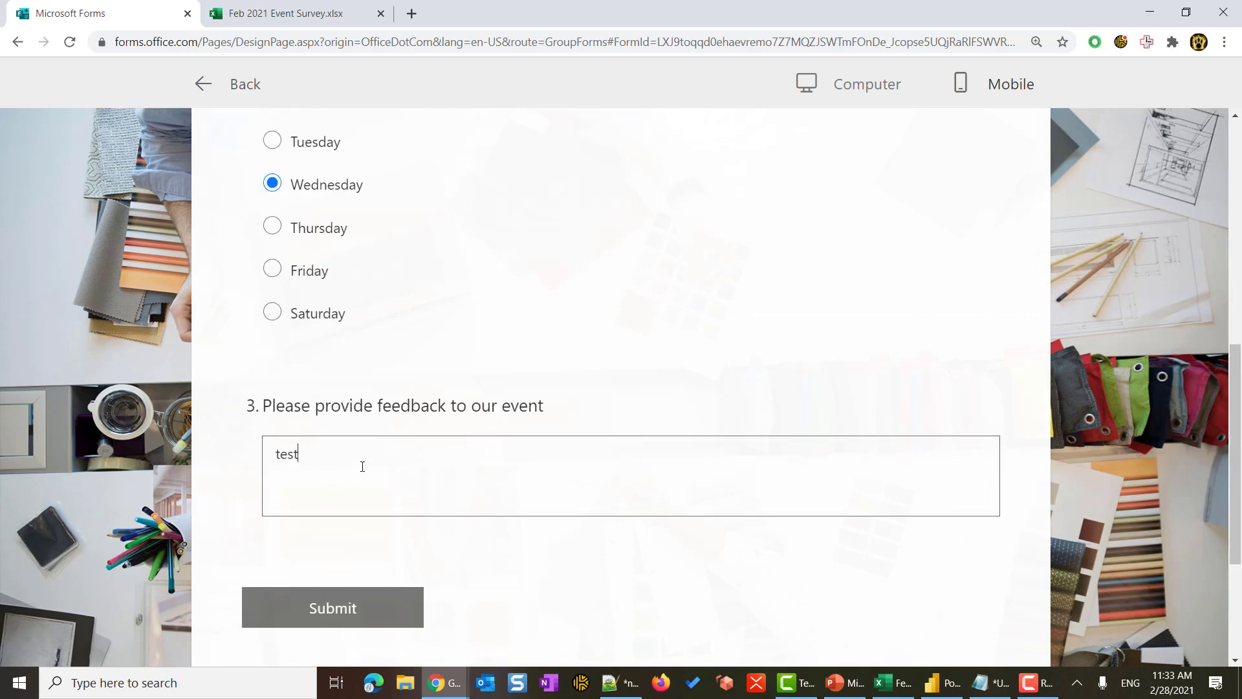
left_click(376, 604)
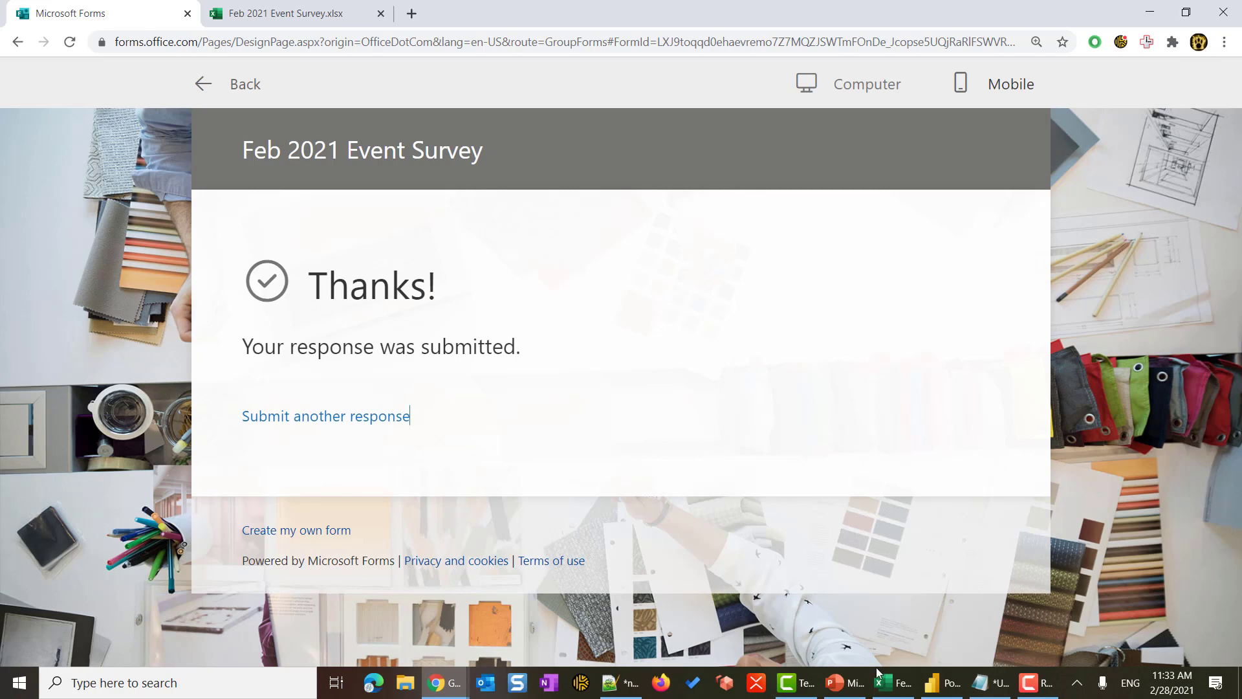
- Refresh the Power BI report so it shows six responses and a 3.17 average rating
left_click(941, 682)
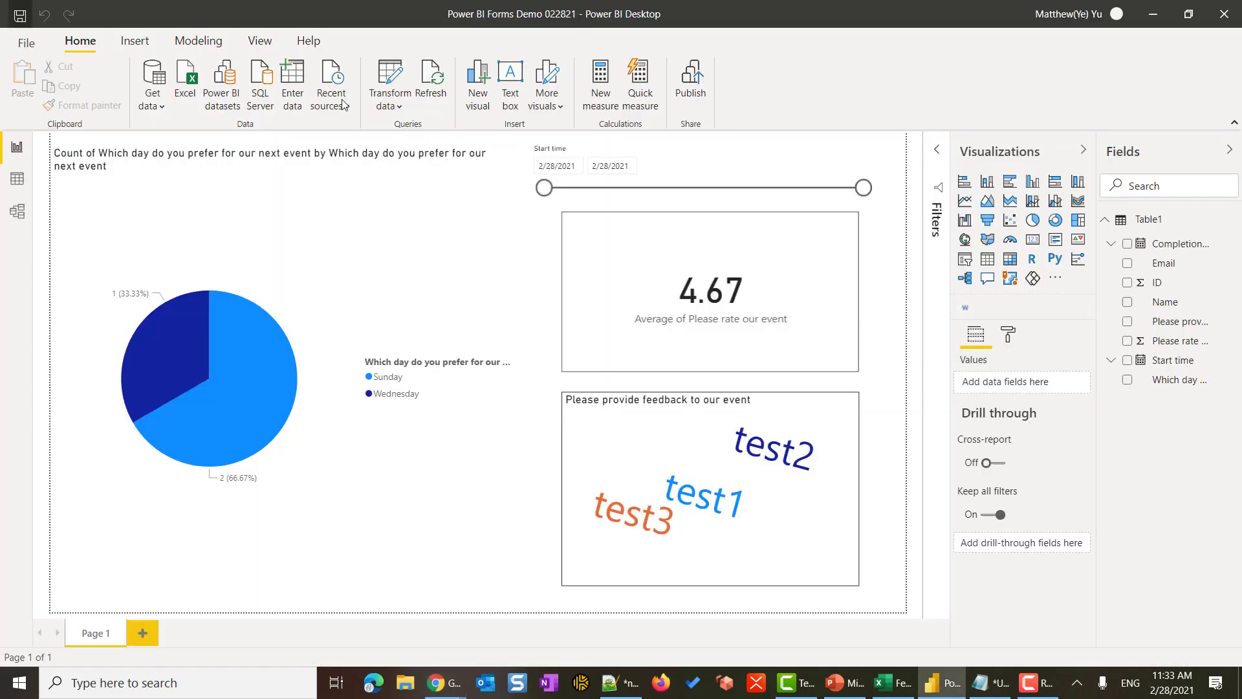
left_click(445, 75)
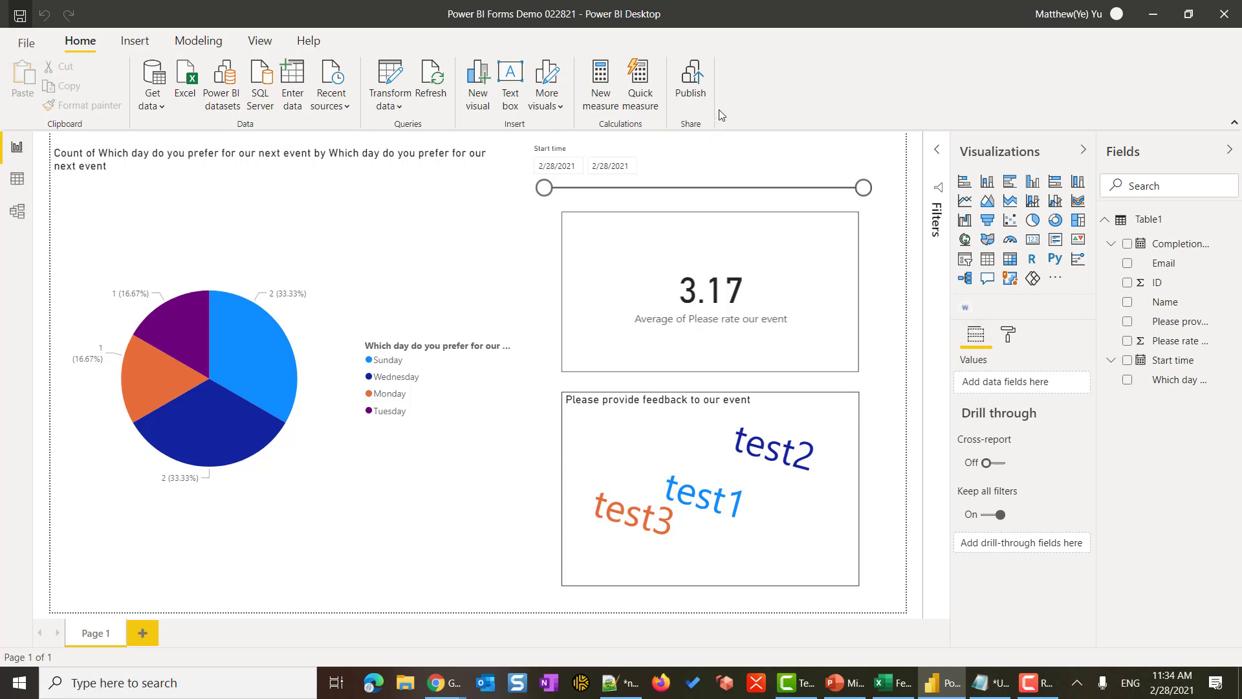
- Publish 'Power BI Forms Demo 022821.pbix' to My workspace and open it in the Power BI service
left_click(701, 80)
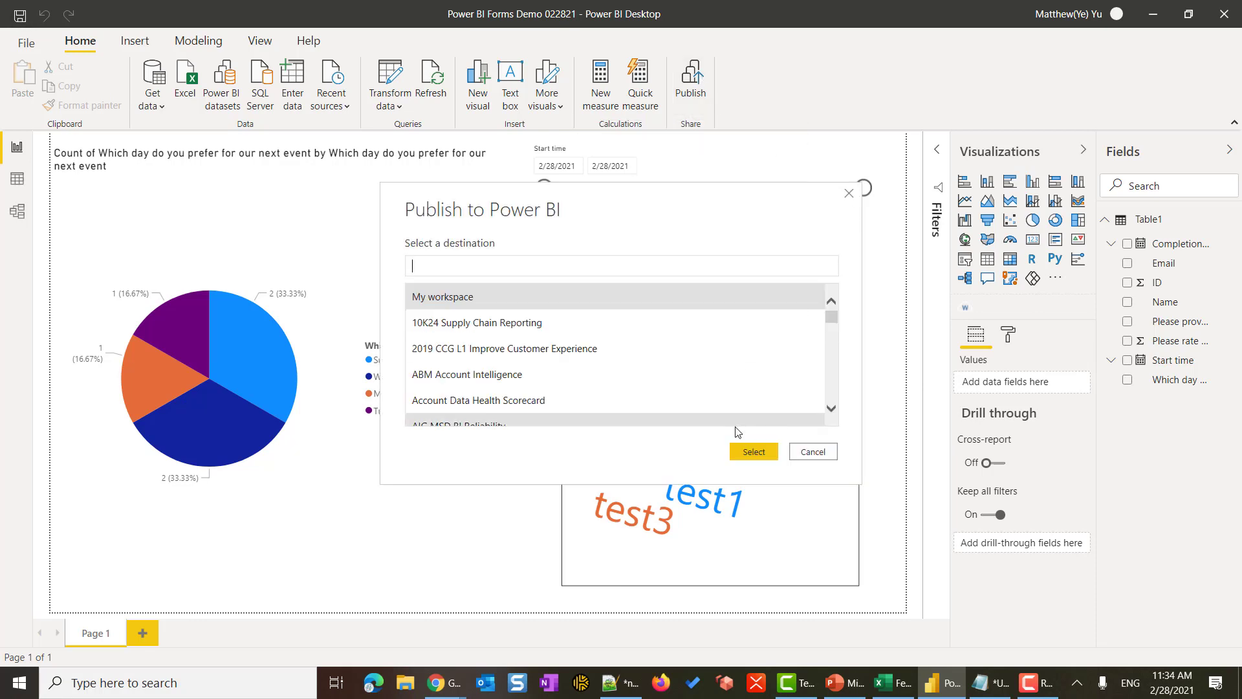
left_click(759, 454)
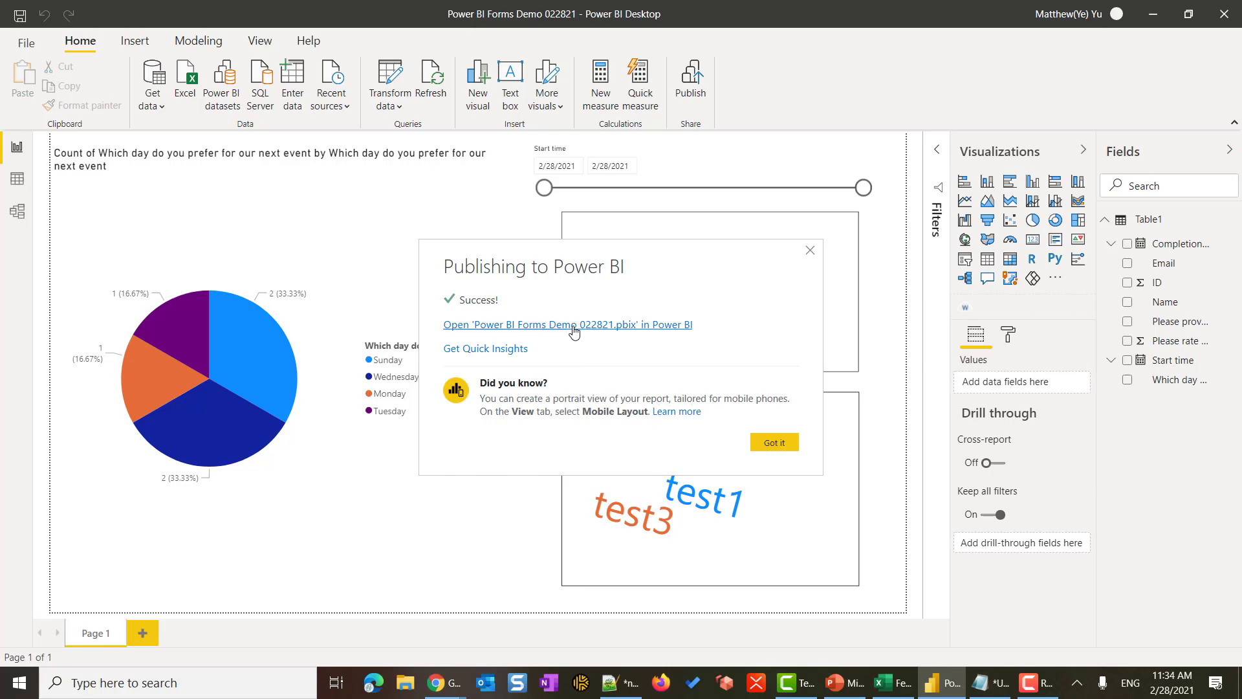
left_click(573, 324)
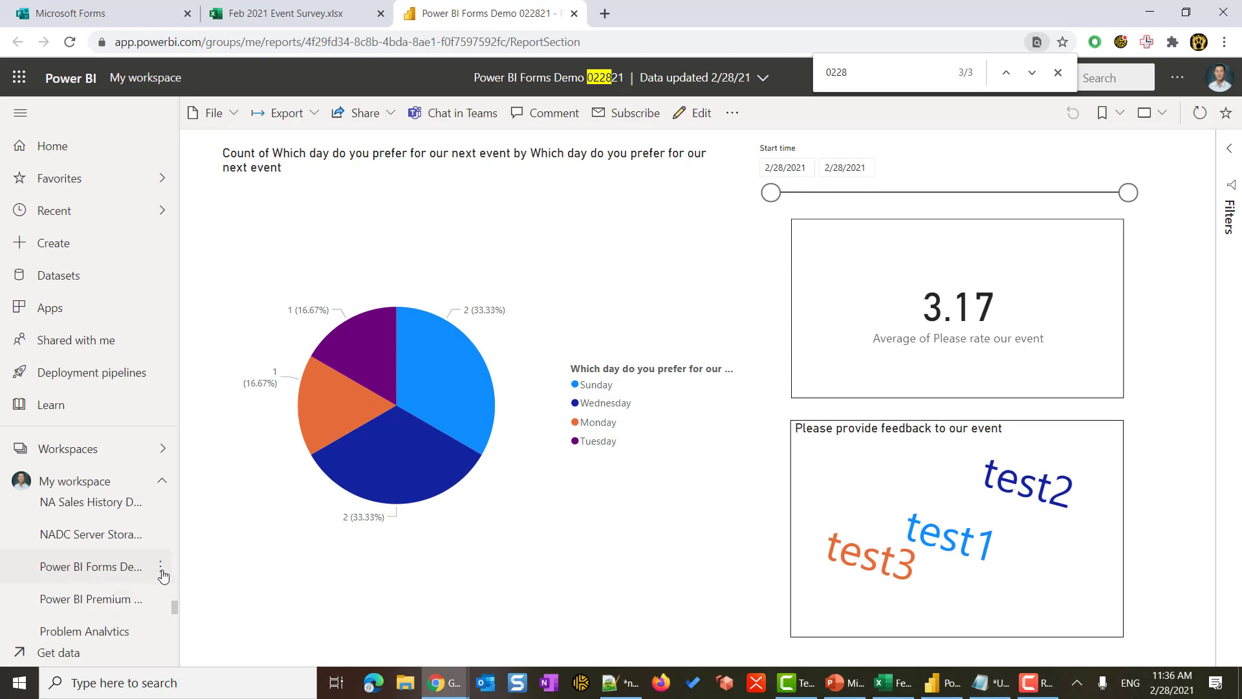
- In the Forms demo dataset's Schedule refresh settings, set Web data source credentials to OAuth2 and sign in
left_click(161, 568)
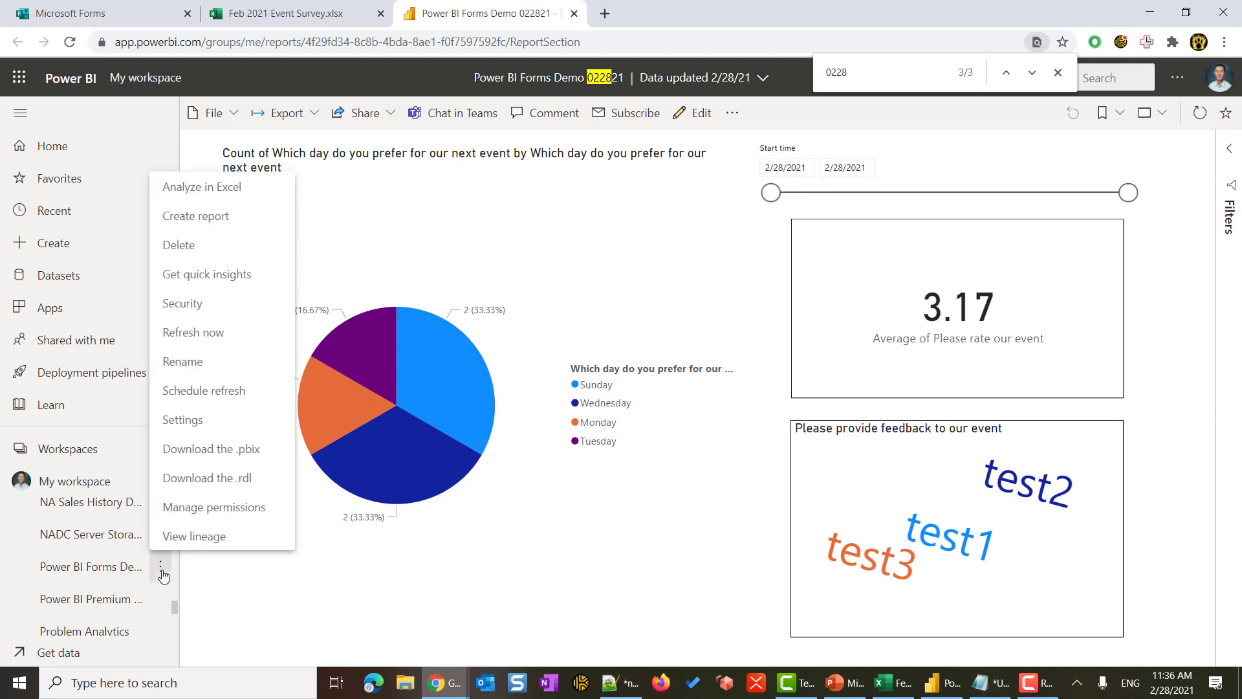
left_click(205, 391)
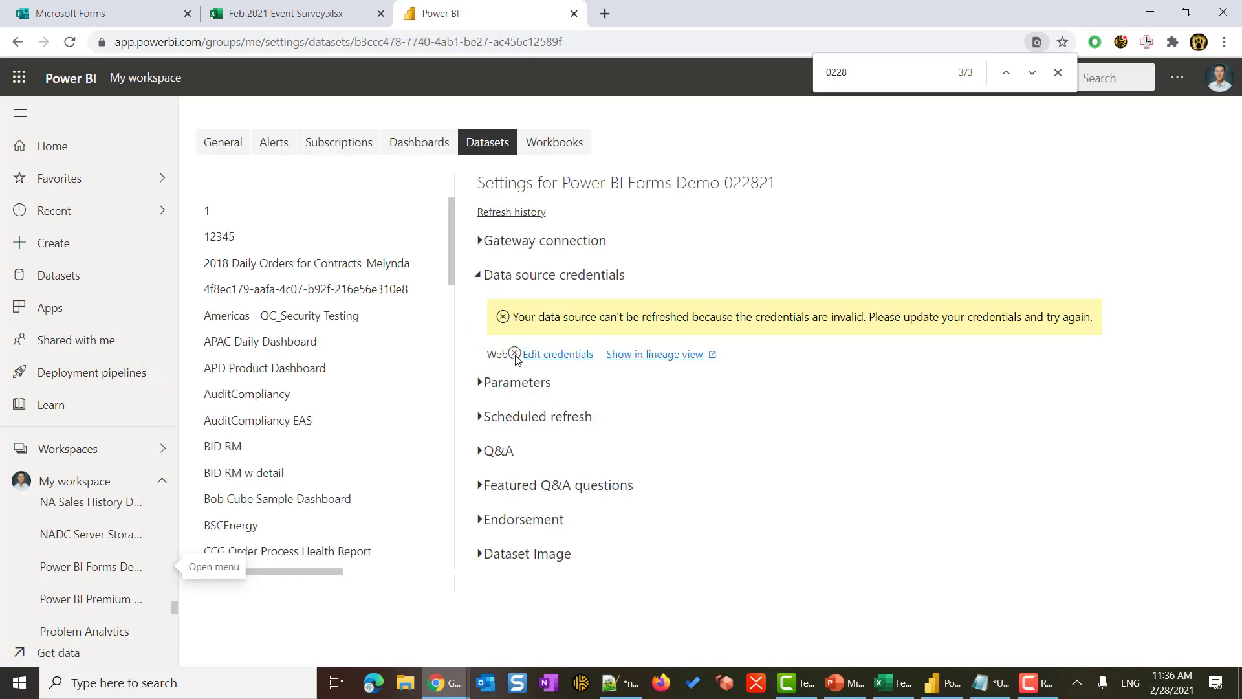
mouse_move(515, 356)
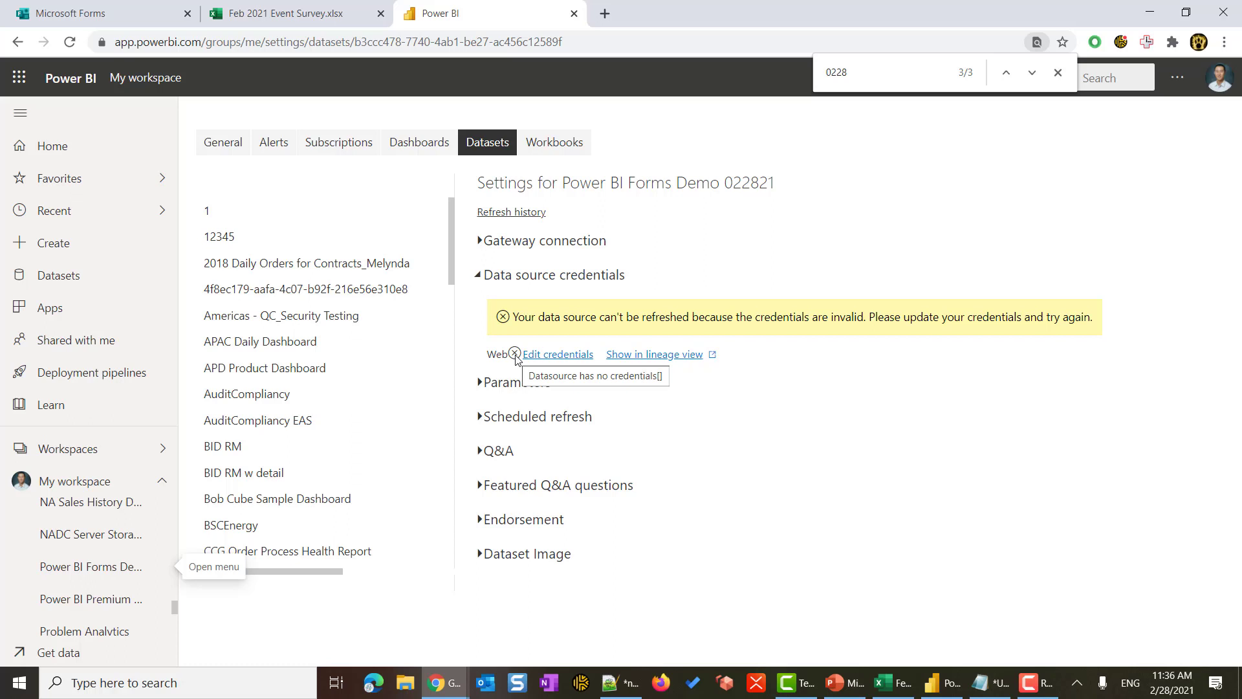
left_click(557, 355)
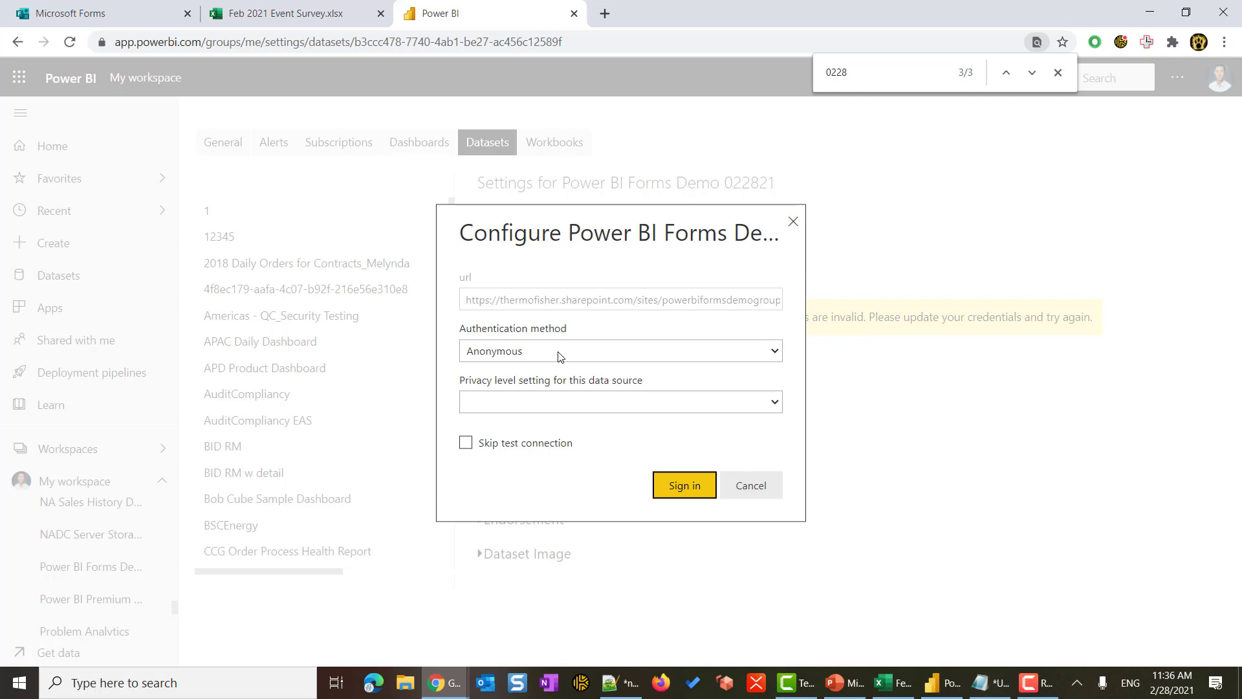
left_click(560, 352)
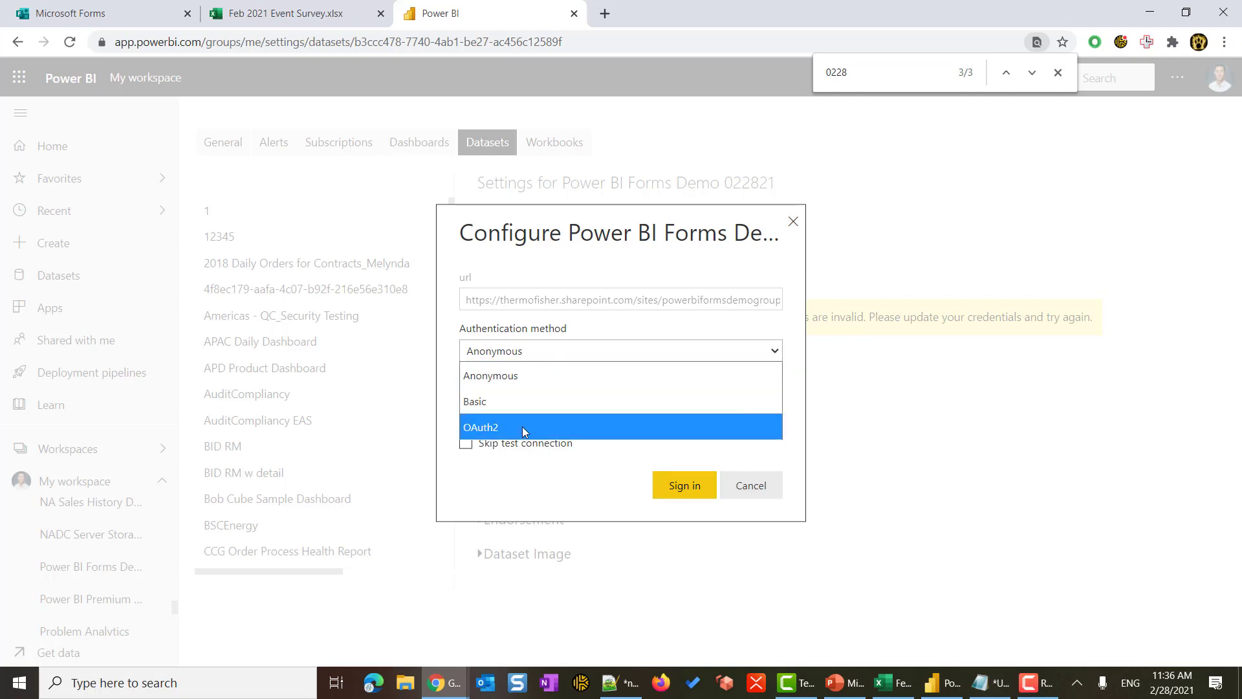
left_click(523, 427)
left_click(680, 492)
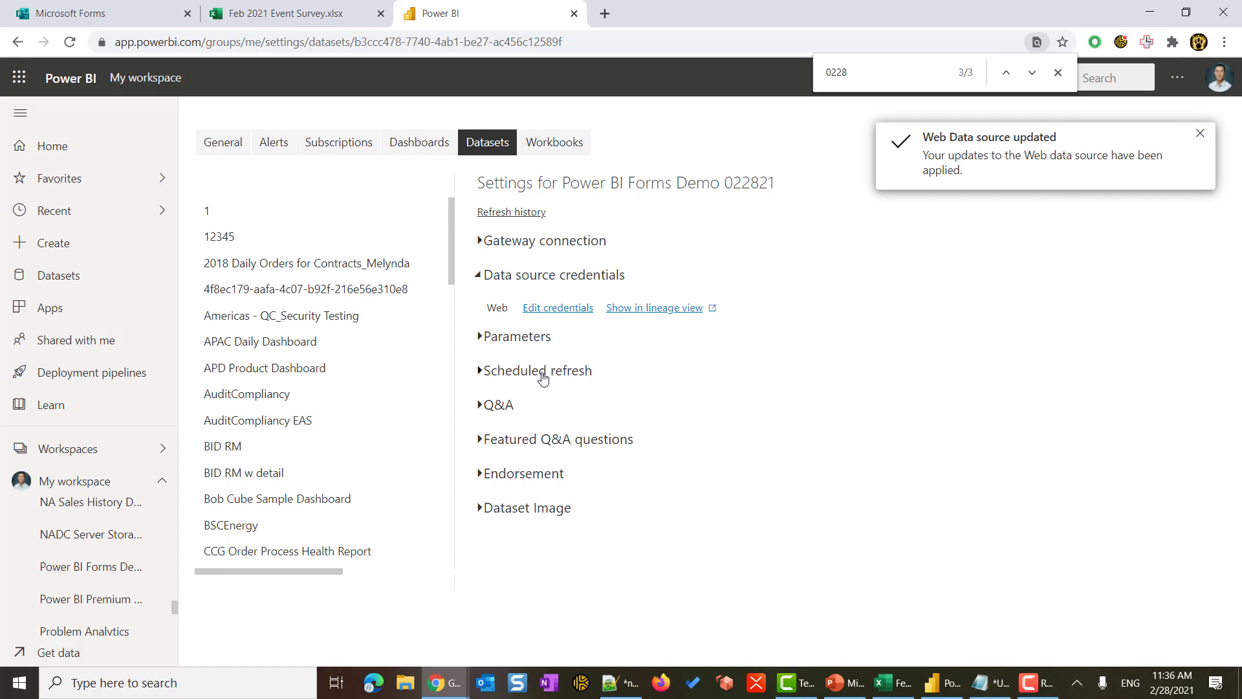
- Turn on 'Keep your data up to date' and add two refresh time slots
left_click(542, 379)
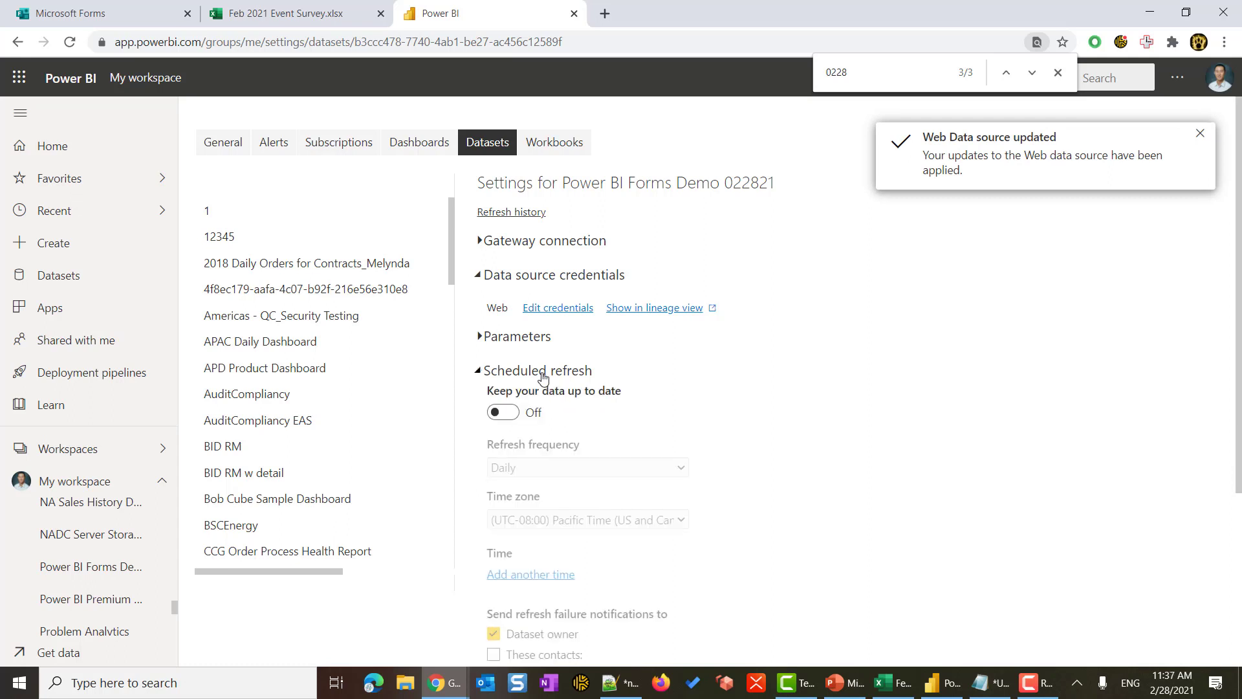
left_click(503, 413)
scroll(685, 492, "down", 3)
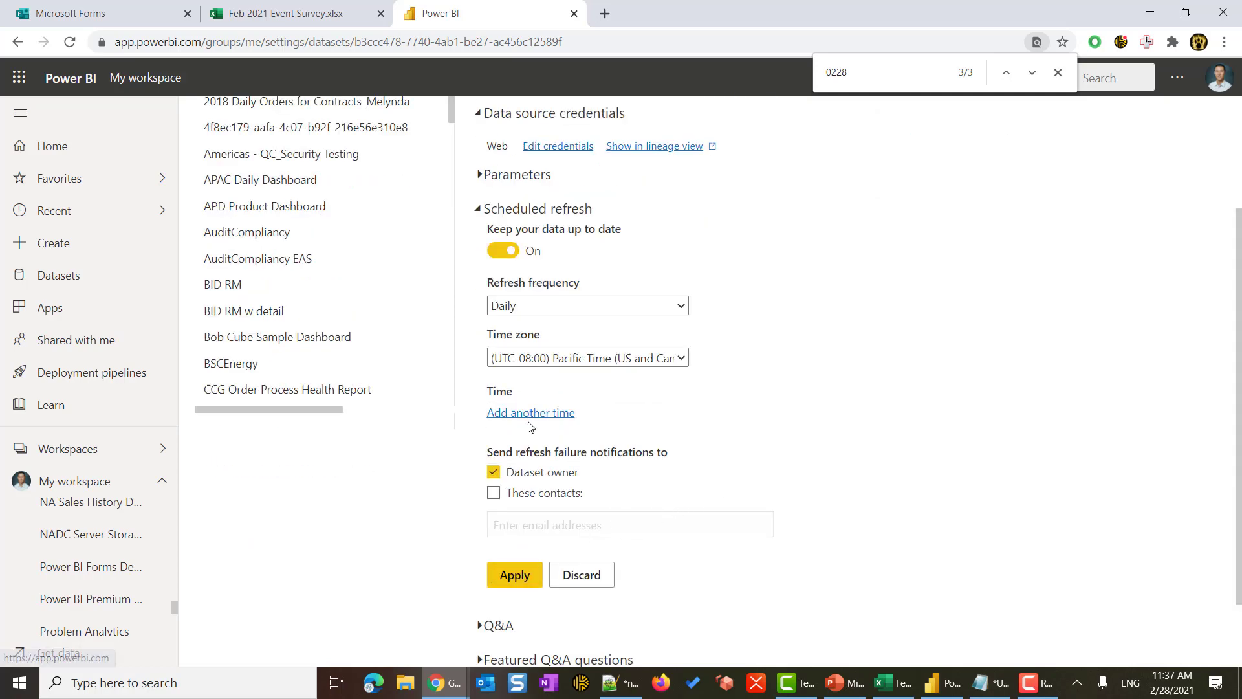
left_click(531, 414)
left_click(522, 448)
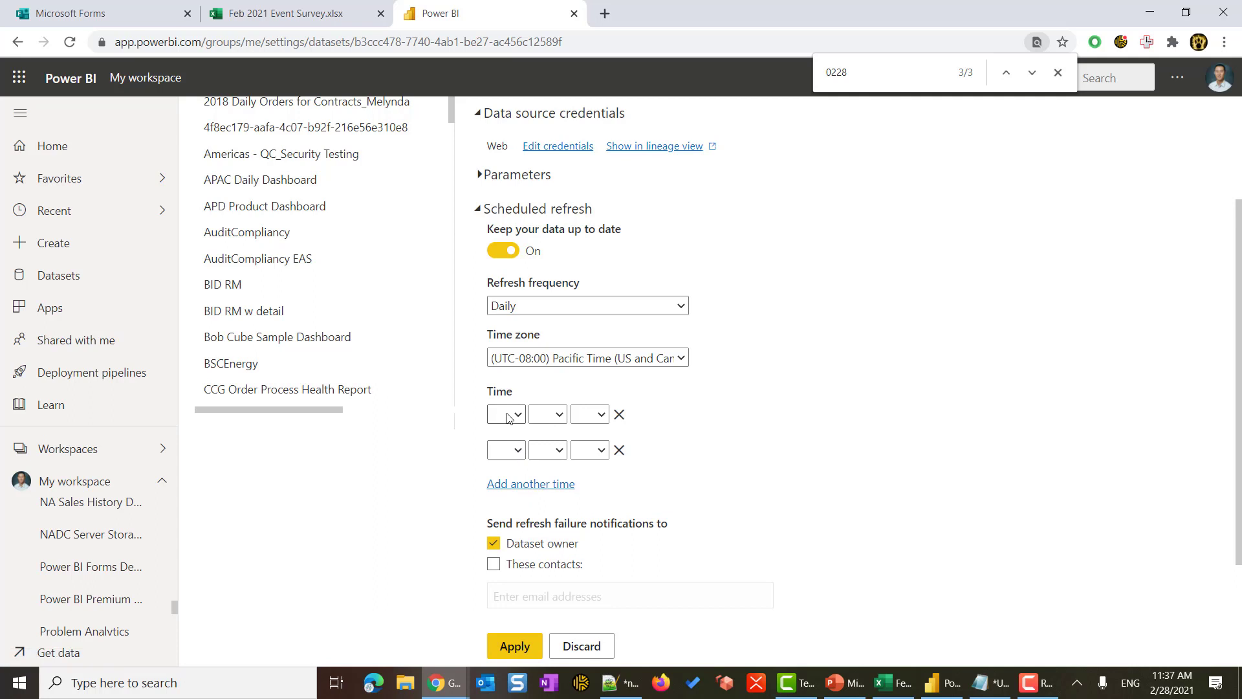
- Set the first refresh time to 12:00 AM
left_click(506, 414)
left_click(501, 392)
left_click(551, 415)
left_click(539, 462)
left_click(590, 414)
left_click(590, 462)
- Set the second refresh time to 9:00 PM and apply the schedule
left_click(518, 449)
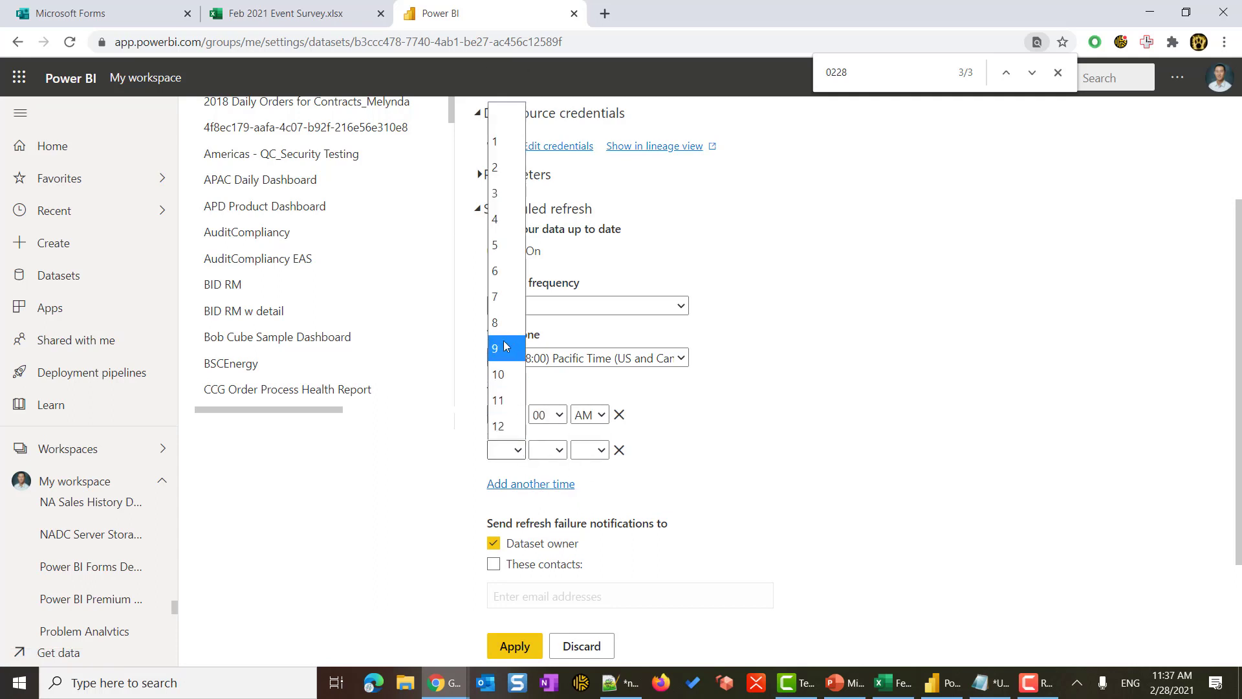
left_click(498, 348)
left_click(547, 450)
left_click(547, 499)
left_click(602, 450)
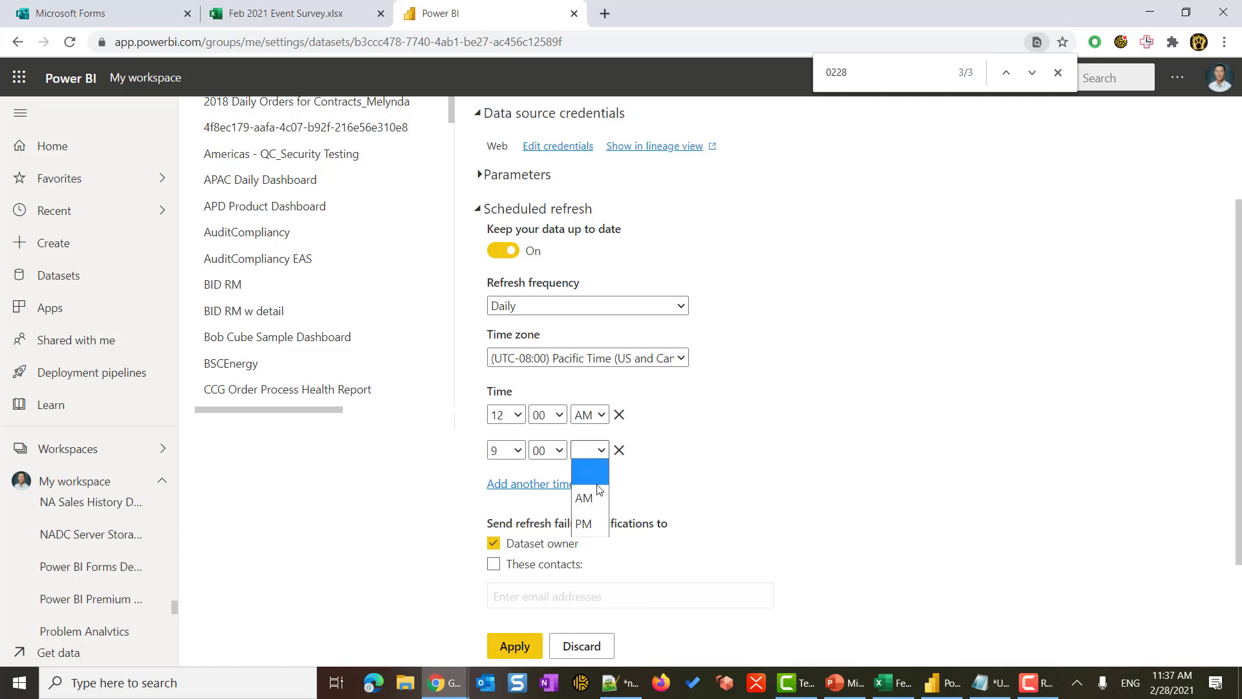
left_click(589, 524)
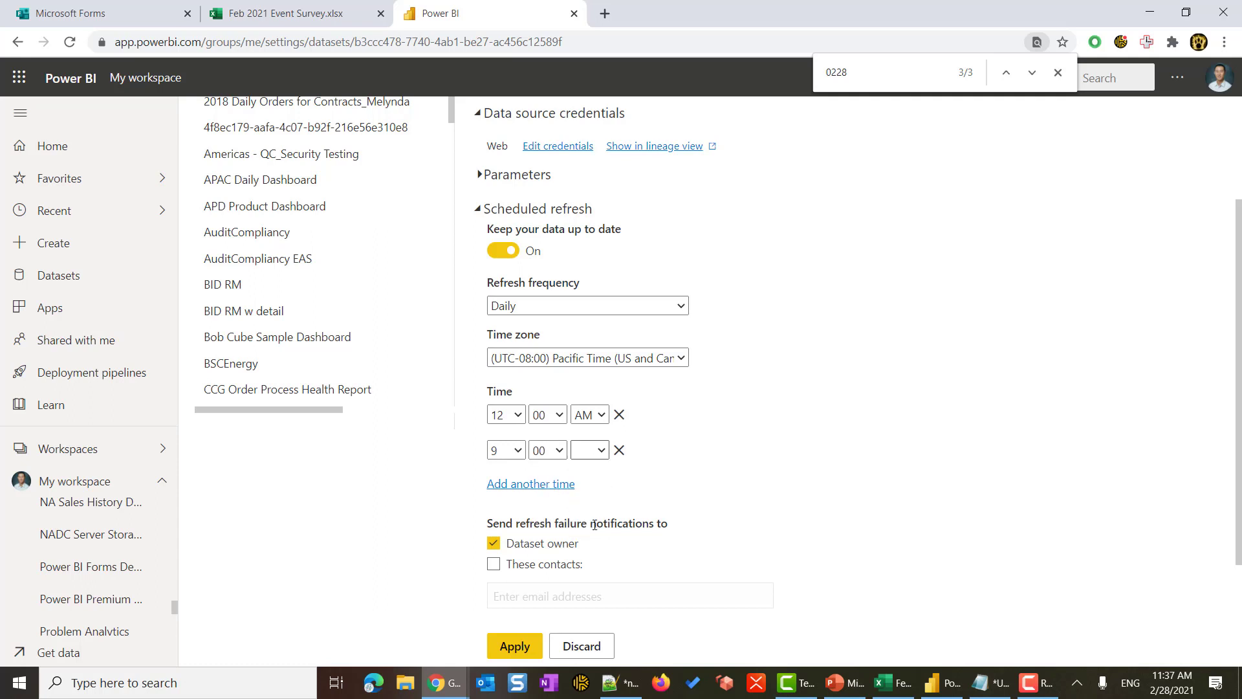
left_click(508, 645)
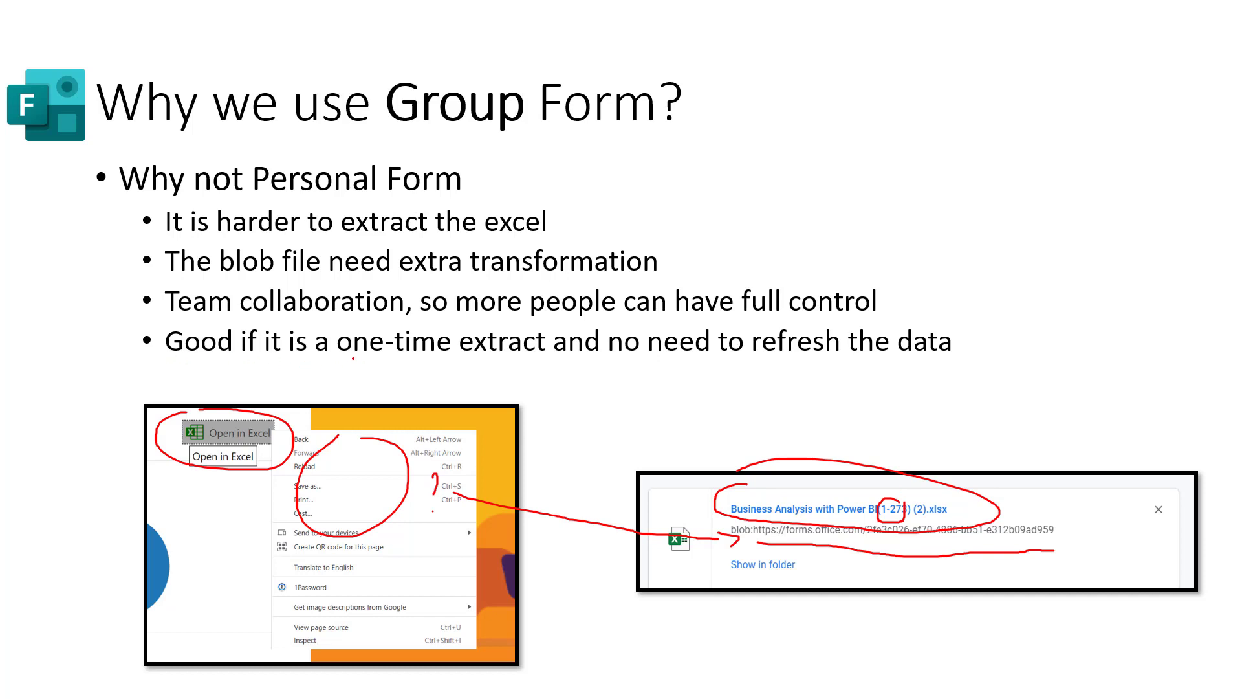
- Underline 'one-time extract' and 'no need to refresh the data' in red ink
left_click_drag(350, 360, 526, 368)
left_click_drag(609, 370, 921, 380)
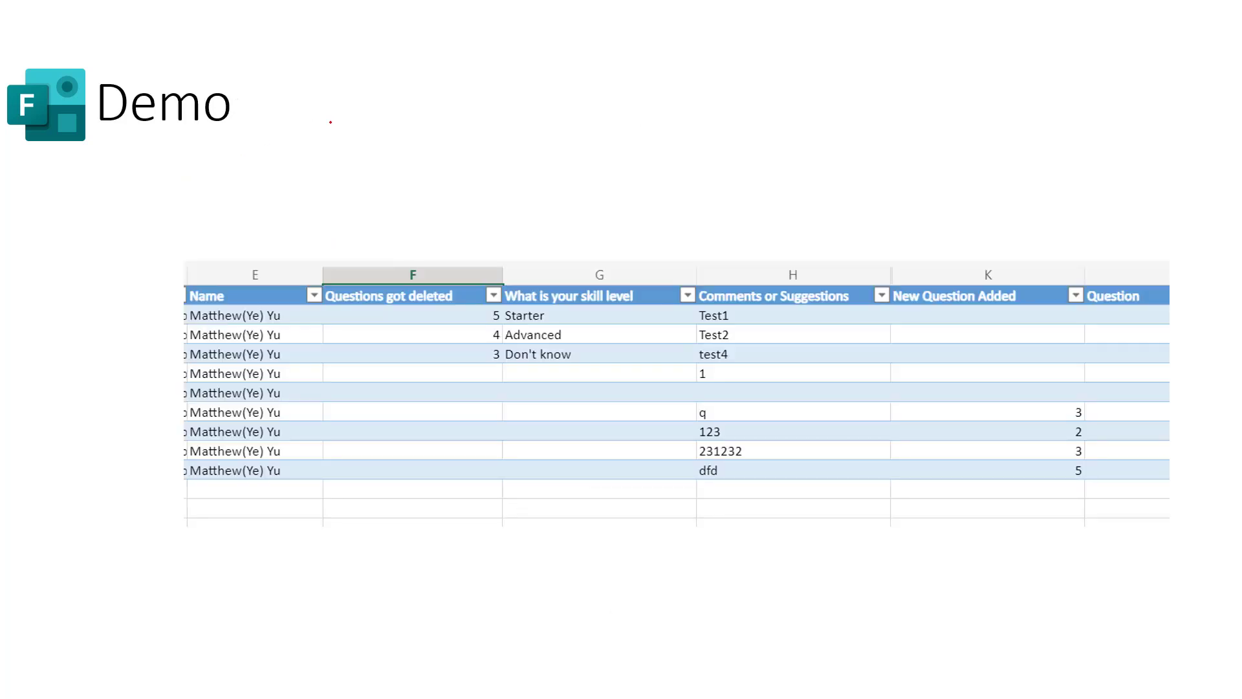
- On the Demo -- Deleted slide, mark column F and its empty cells in red, then advance
key("Right")
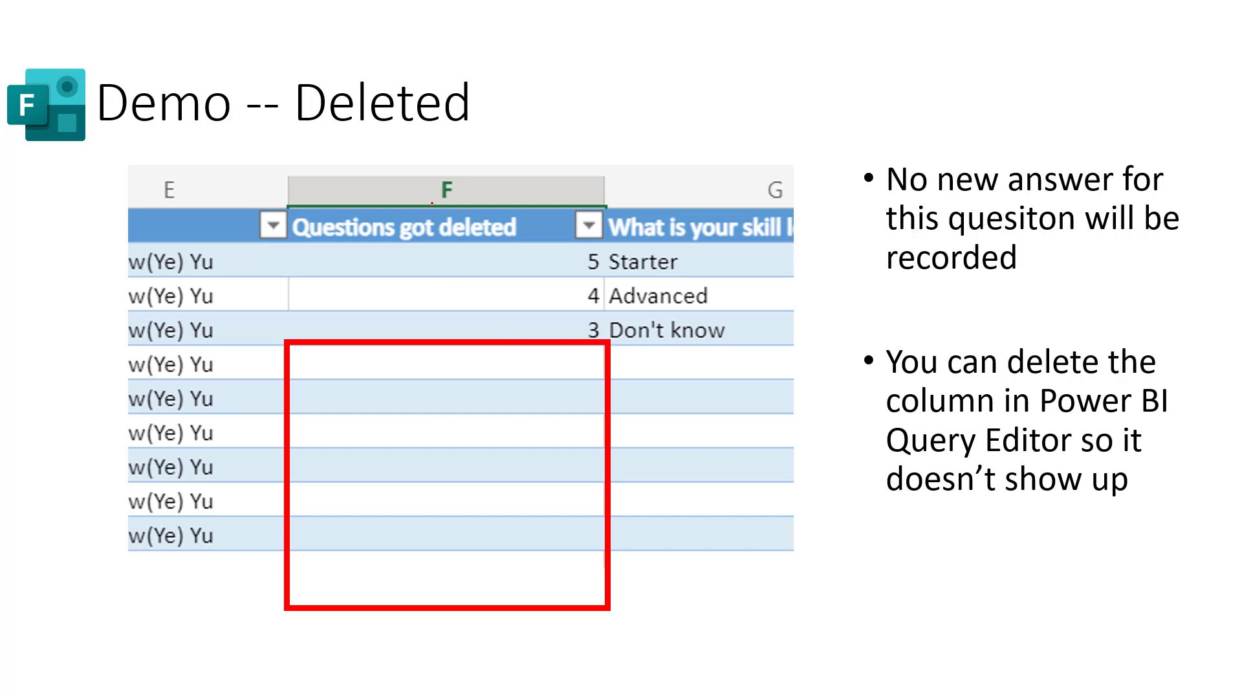
mouse_move(447, 178)
left_mouse_down()
mouse_move(443, 205)
mouse_move(464, 185)
left_mouse_up()
mouse_move(582, 353)
left_mouse_down()
mouse_move(551, 457)
mouse_move(556, 524)
mouse_move(601, 482)
mouse_move(615, 393)
mouse_move(574, 362)
left_mouse_up()
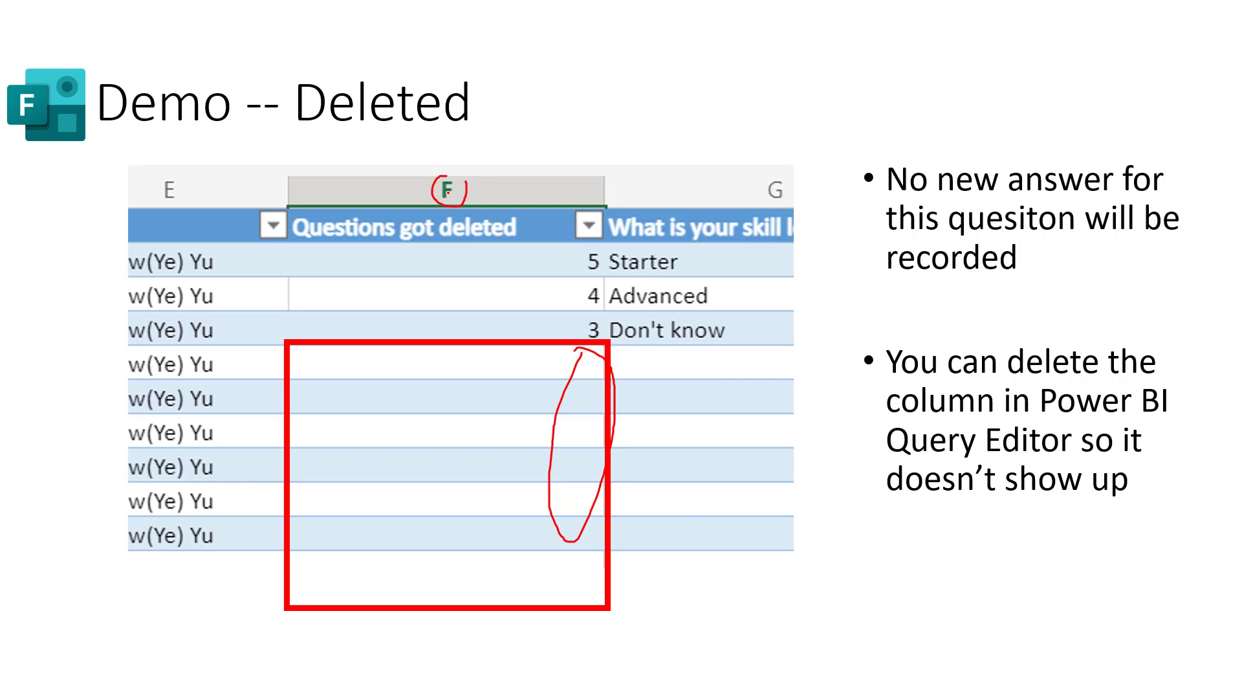
key("Right")
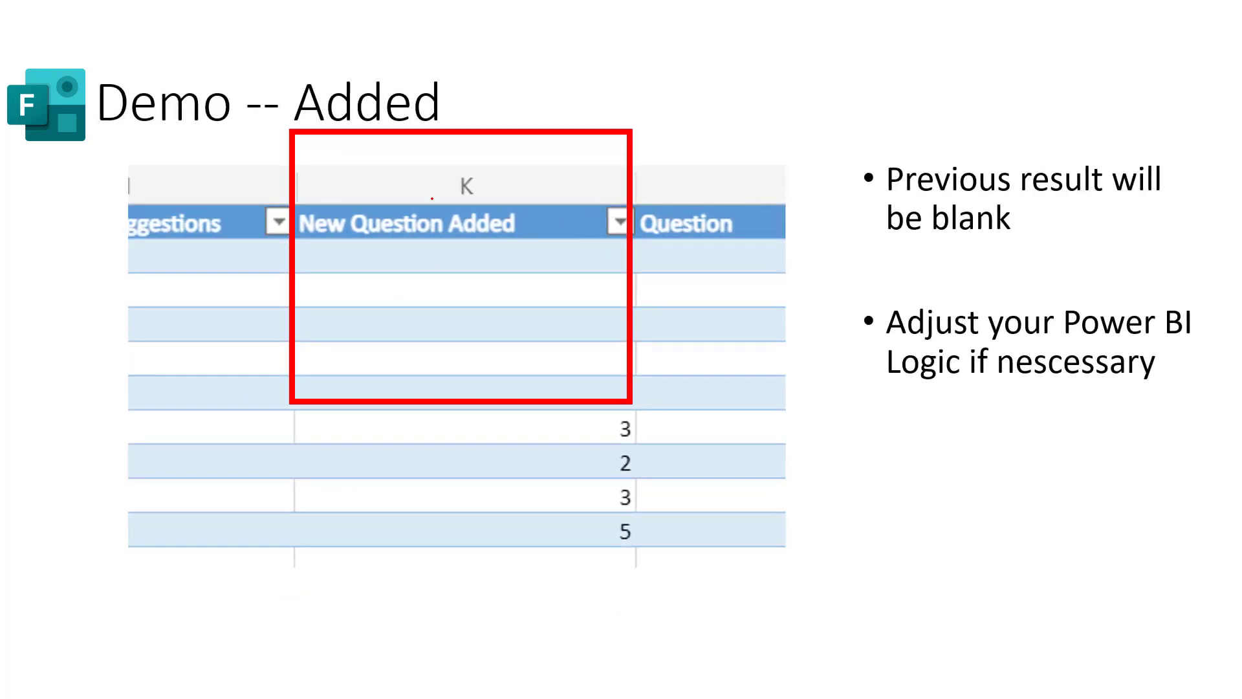
- Circle column K, its blank cells and values 3, 2, 3, 5, arrowing to the adjust-logic bullet
mouse_move(482, 172)
left_mouse_down()
mouse_move(445, 189)
mouse_move(480, 183)
left_mouse_up()
left_click_drag(601, 248, 600, 277)
mouse_move(615, 408)
left_mouse_down()
mouse_move(583, 483)
mouse_move(607, 585)
mouse_move(650, 428)
left_mouse_up()
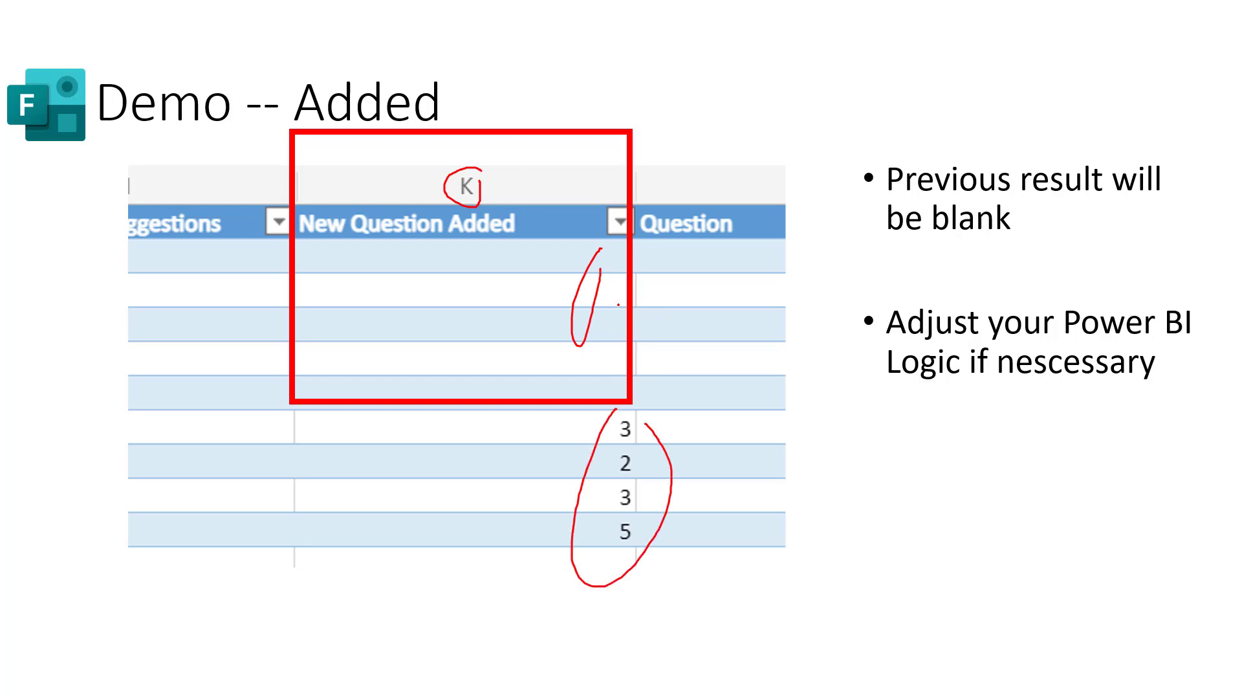
mouse_move(619, 305)
left_mouse_down()
mouse_move(763, 340)
mouse_move(823, 335)
mouse_move(825, 363)
left_mouse_up()
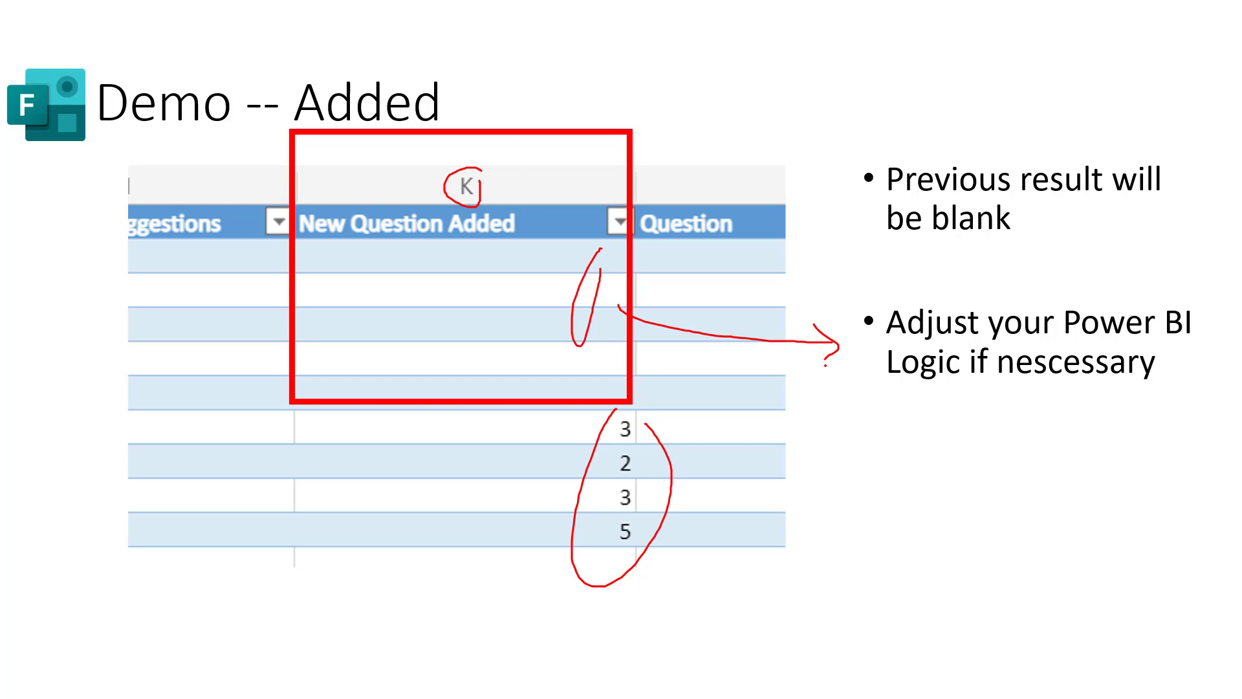